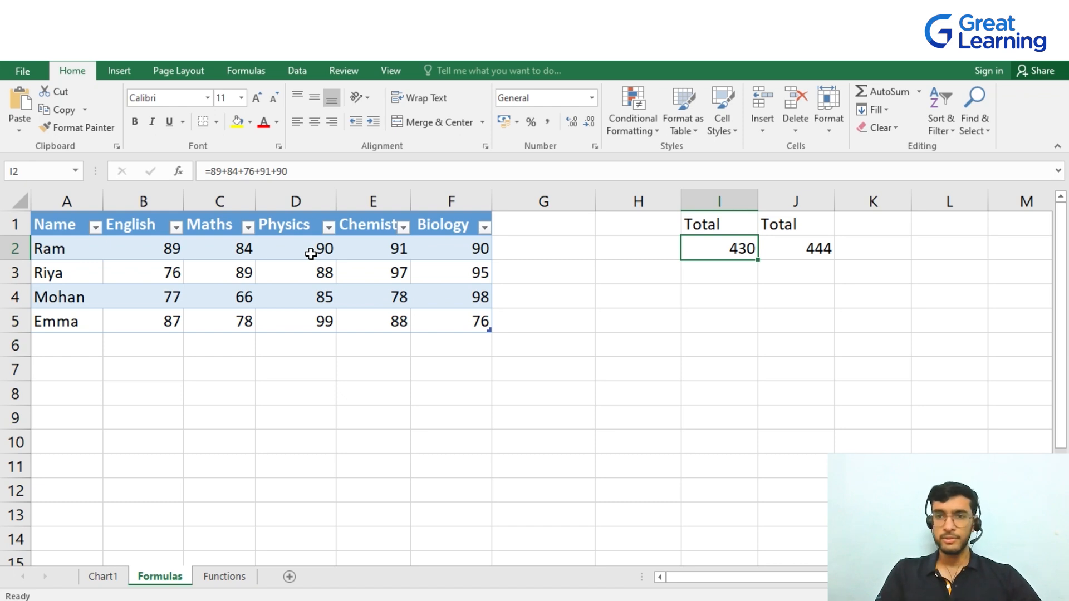
Edit the I2 formula to replace the third value 76 with 90
left_click(811, 250)
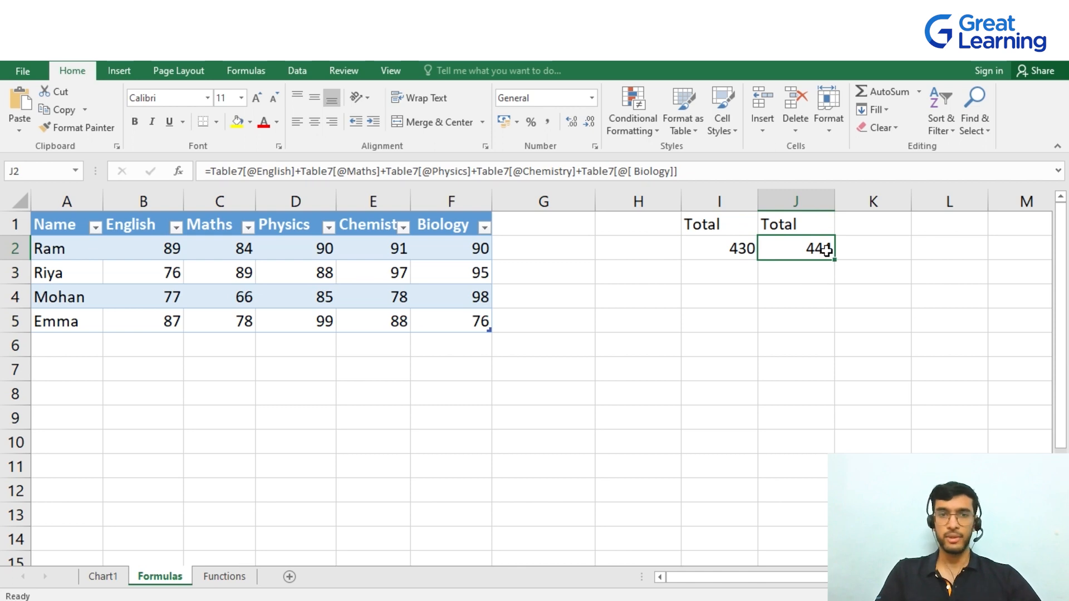
left_click(739, 256)
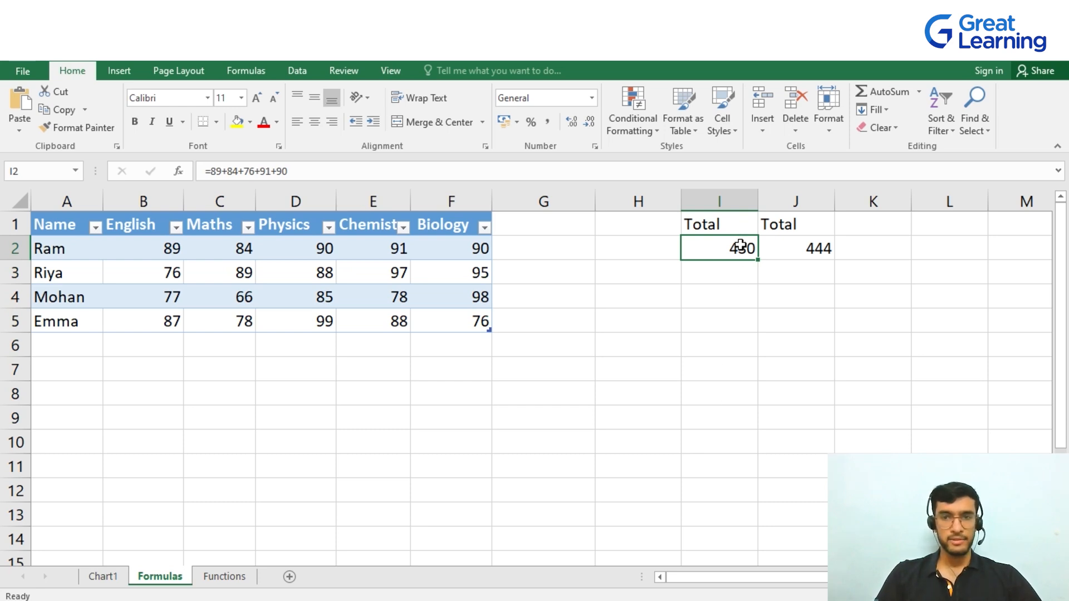
key("F2")
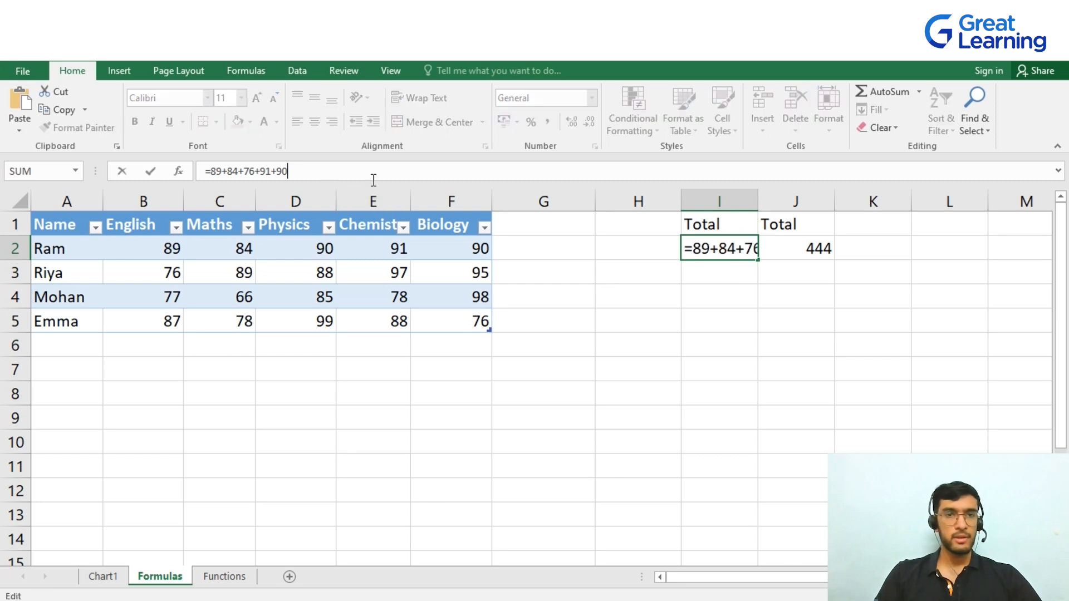
key("Left")
key("Left")
key("Left")
key("BackSpace")
key("BackSpace")
type("90")
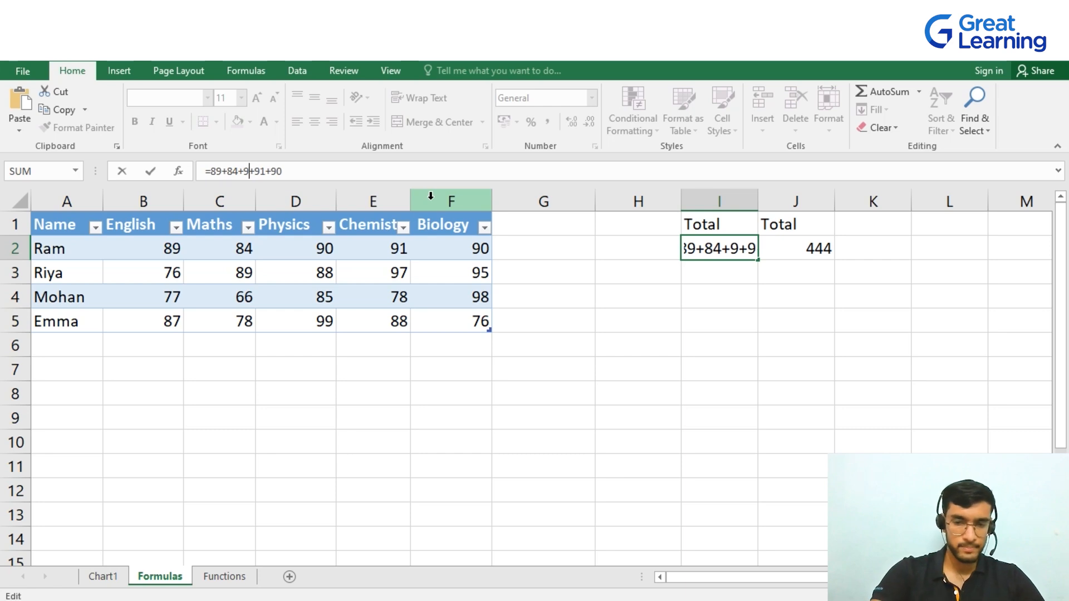
key("Return")
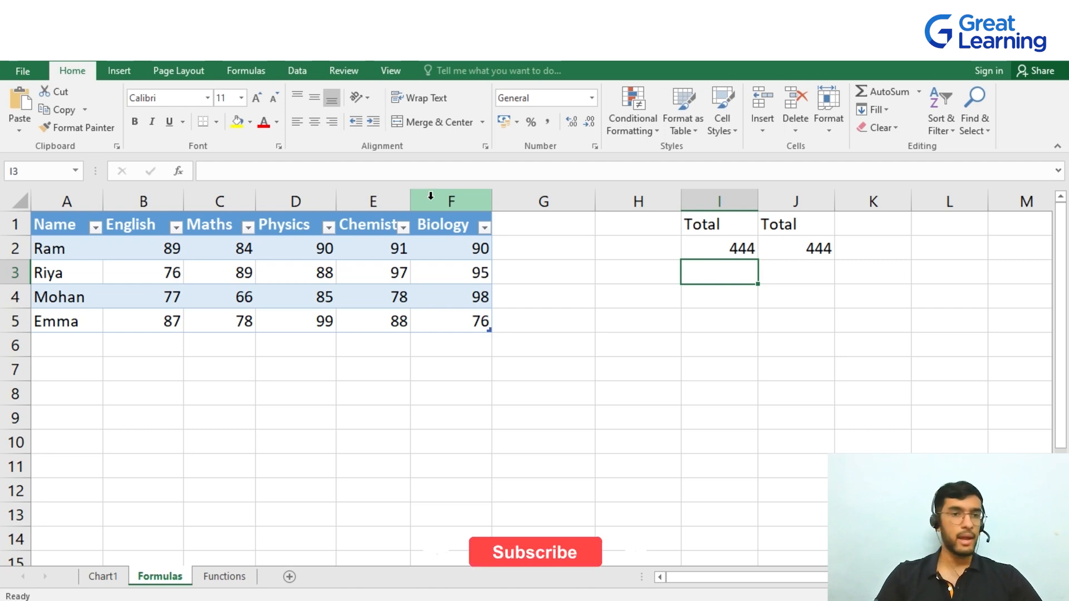
Re-edit the I2 formula twice, retyping its third value as 90 each time
left_click(696, 256)
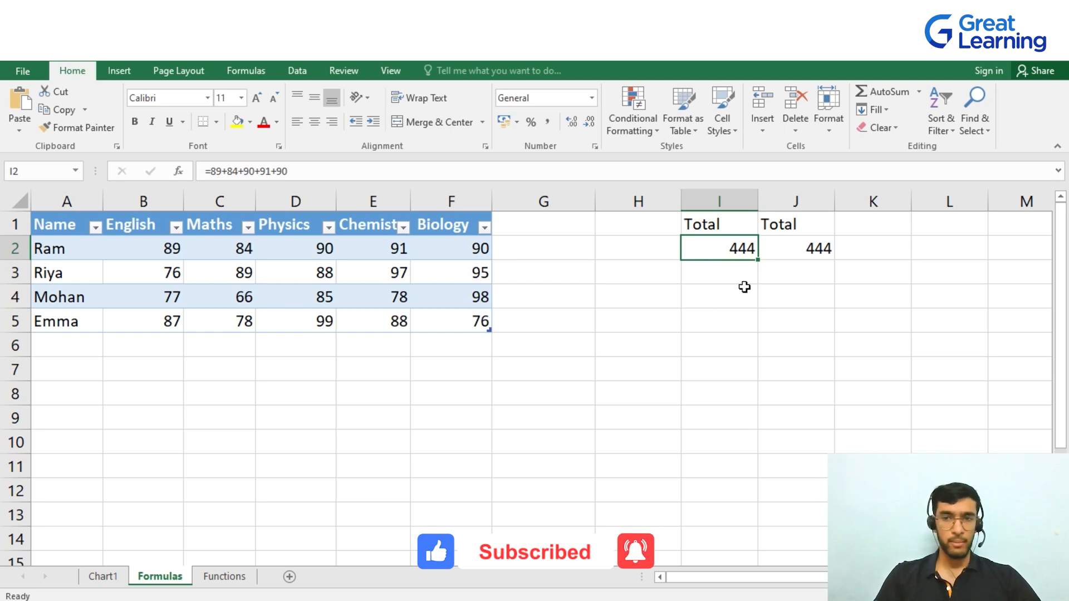
double_click(738, 250)
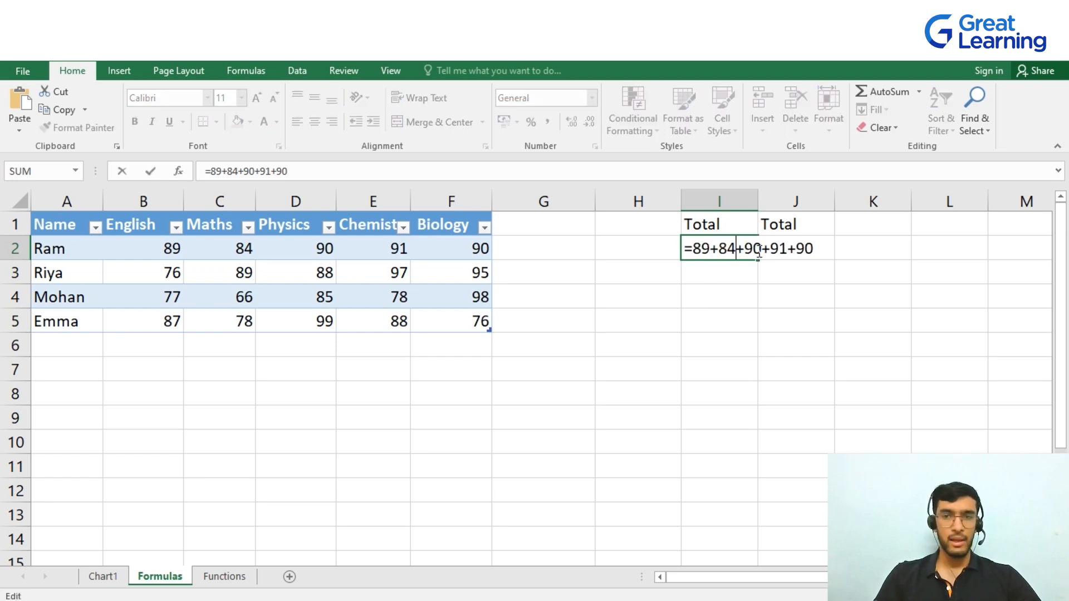
left_click(761, 249)
key("BackSpace")
key("BackSpace")
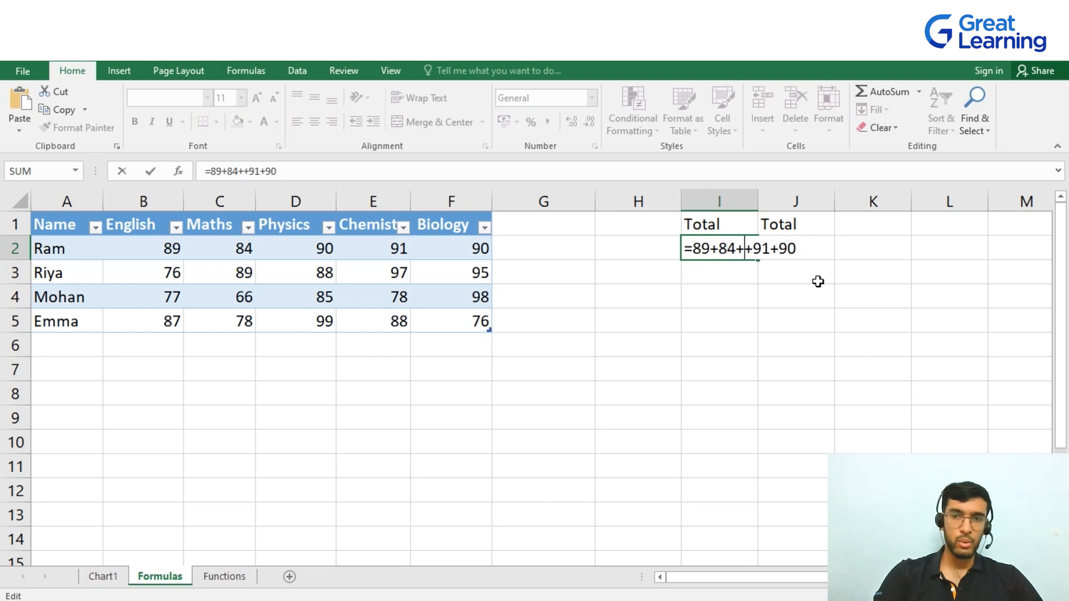
type("90")
key("Return")
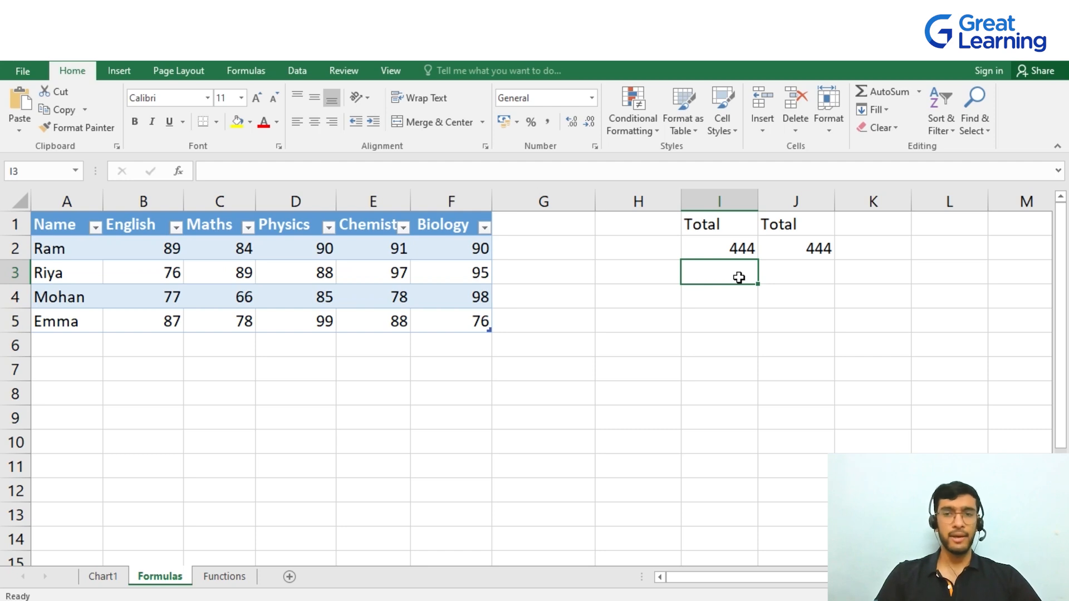
left_click(745, 252)
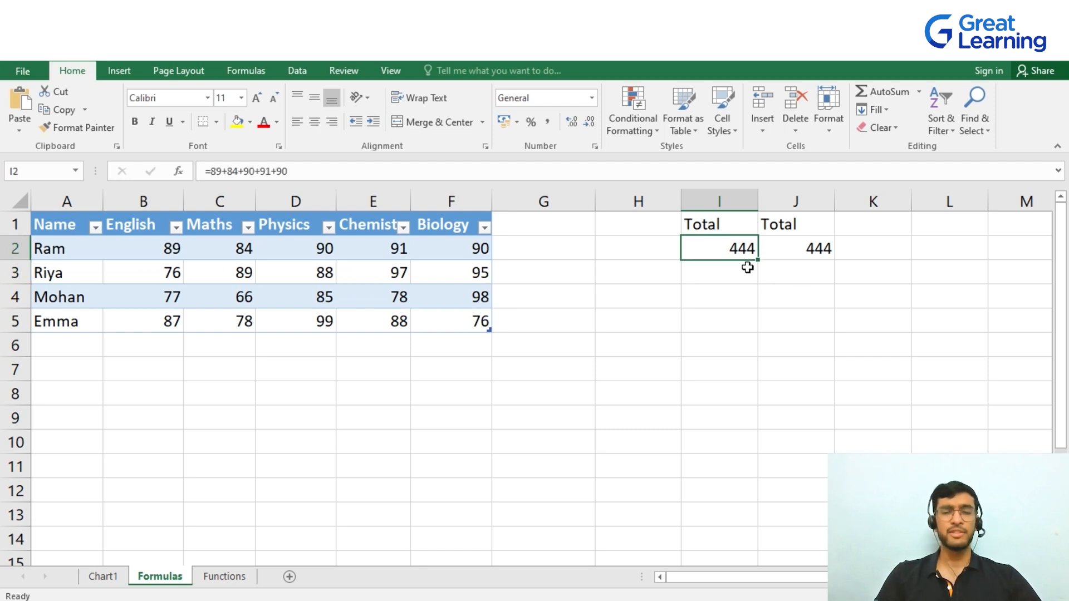
left_click(745, 312)
key("Up")
key("Up")
key("Up")
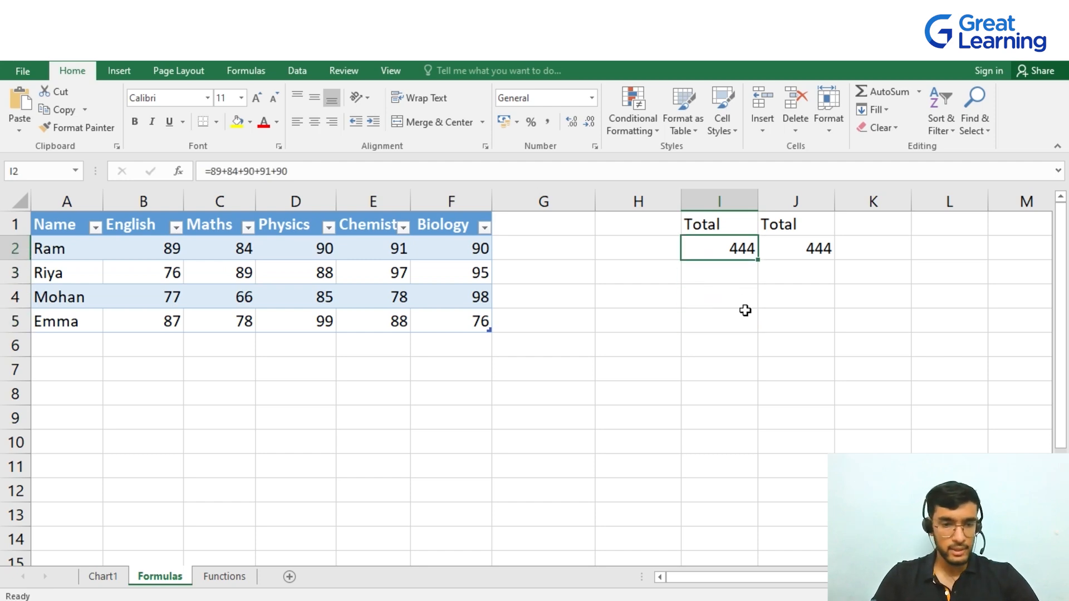
key("F2")
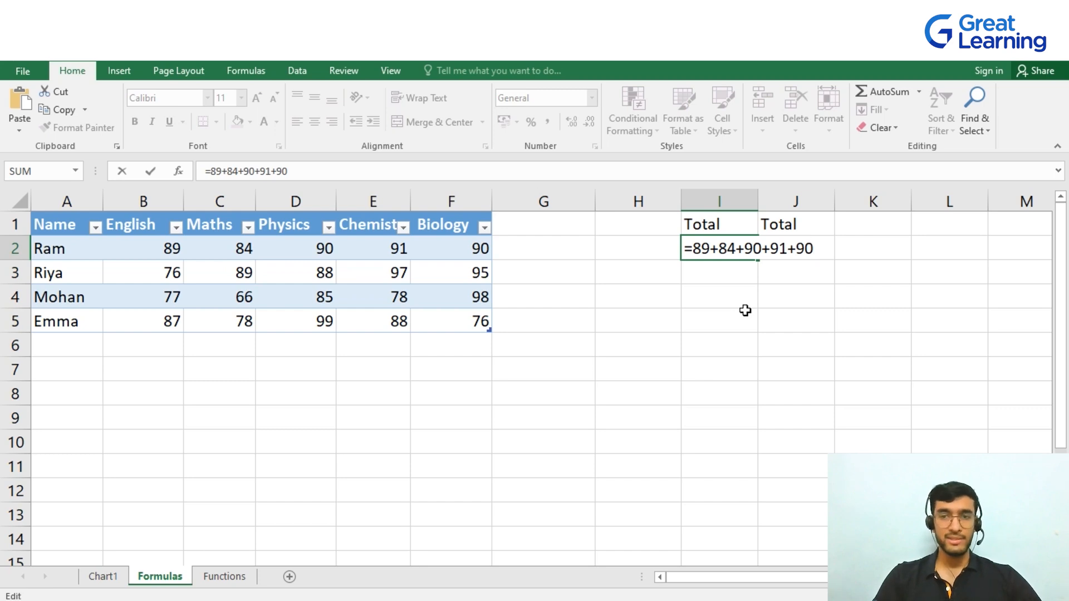
key("Left")
key("Left")
key("Left")
key("Left")
key("Left")
key("Left")
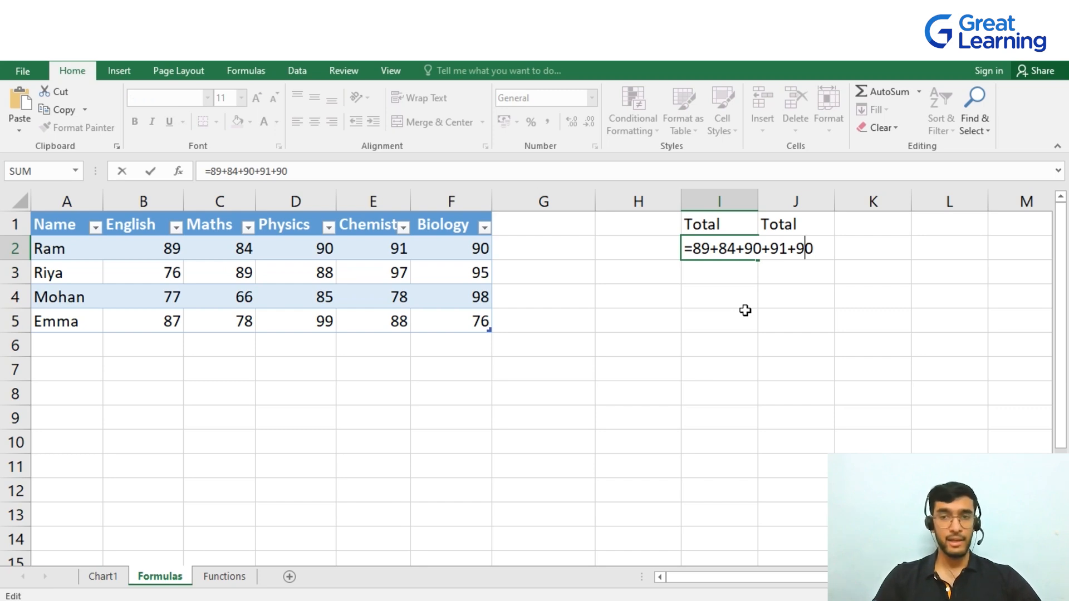
key("BackSpace")
key("BackSpace")
type("90")
key("Return")
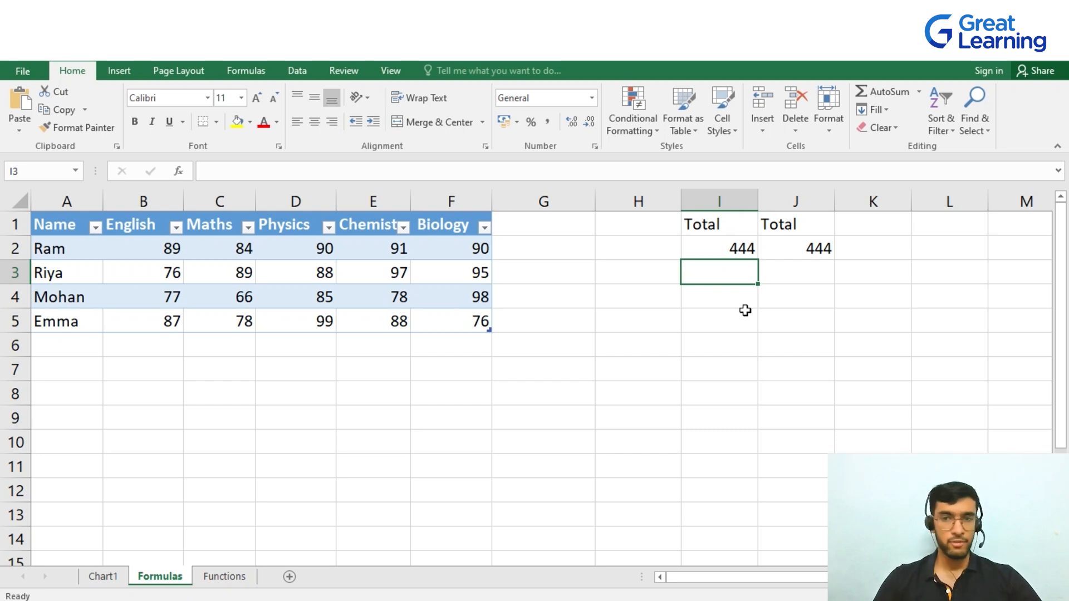
Copy the I2 formula into I3
key("Up")
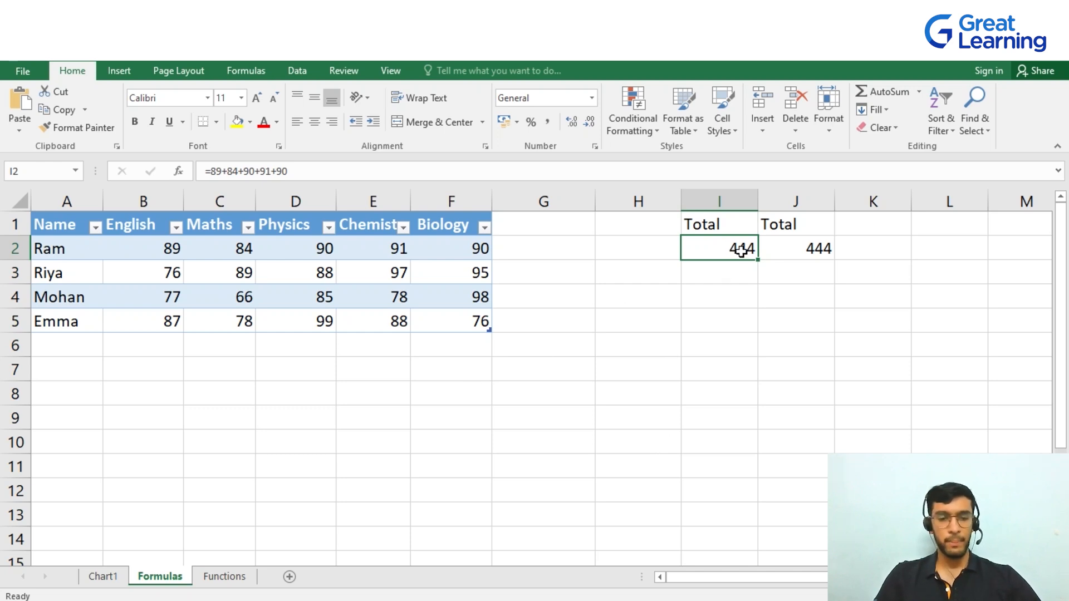
key("ctrl+c")
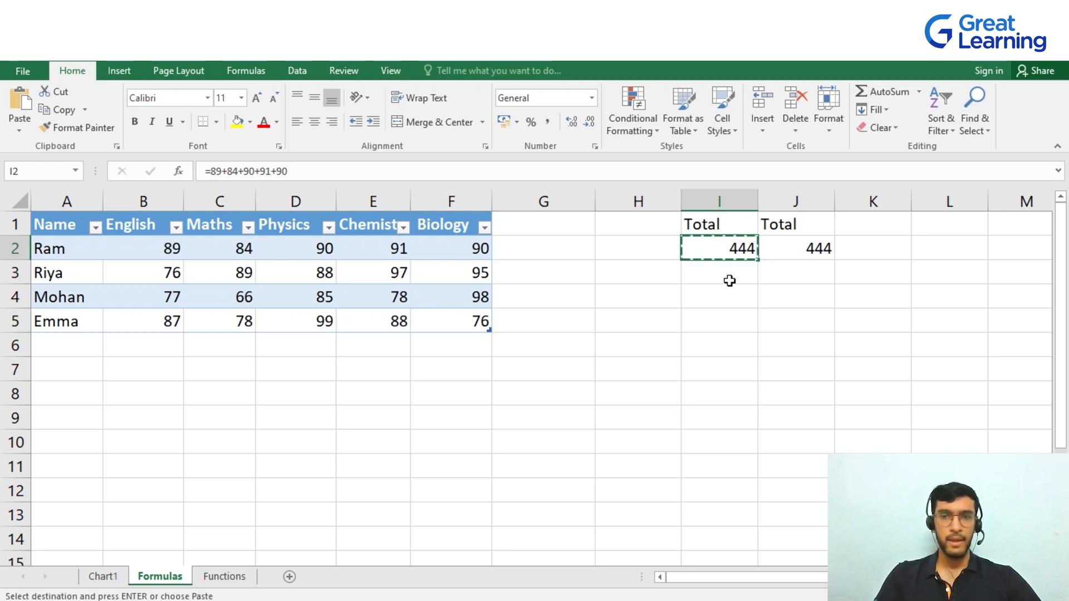
left_click(727, 281)
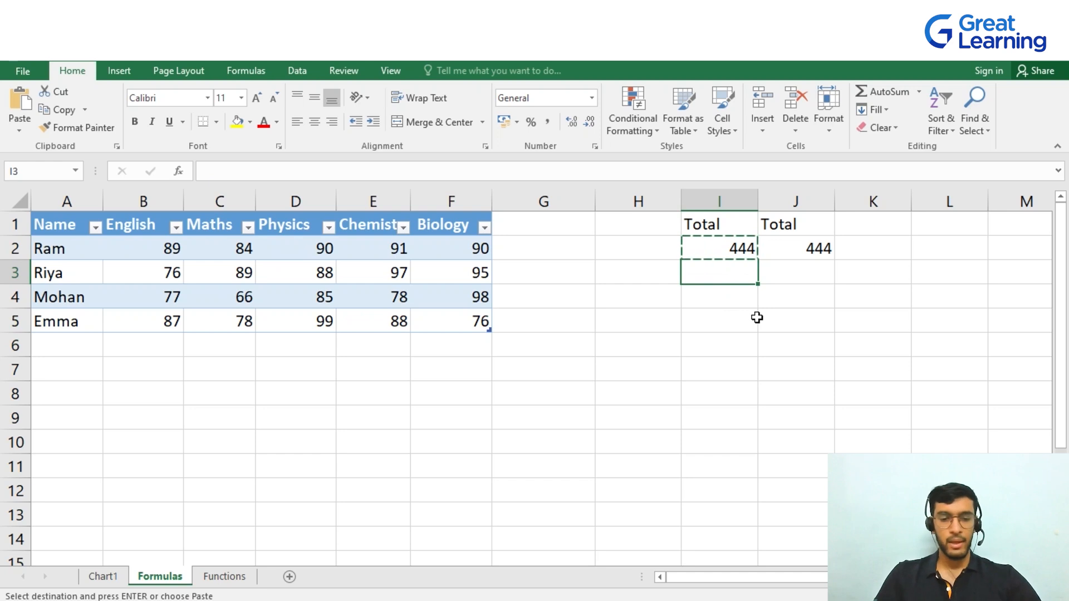
key("ctrl+v")
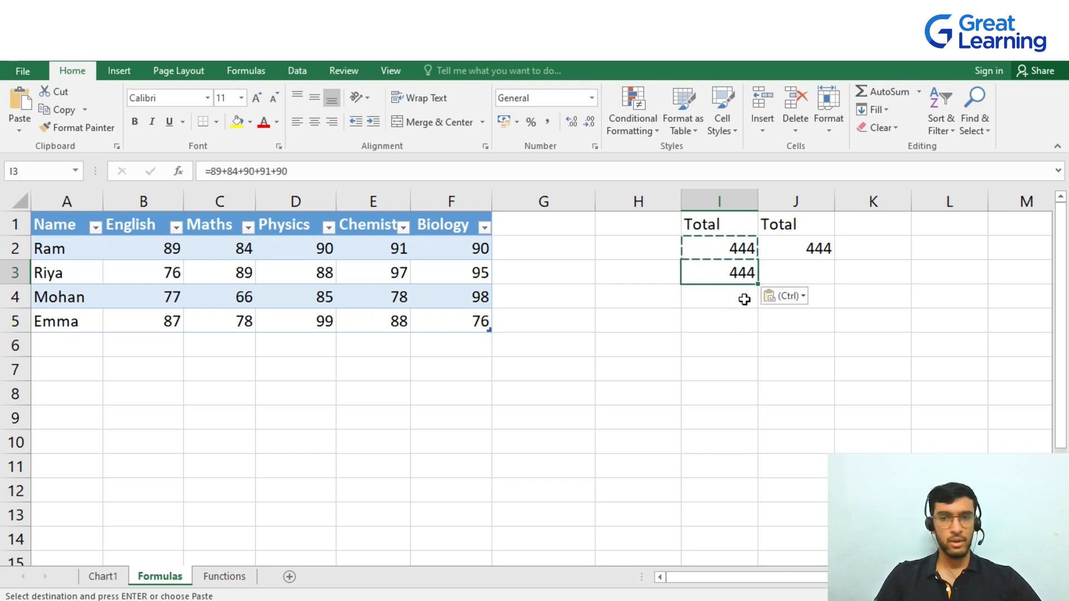
Copy the I3 formula and paste it into I4 using the context paste options
left_click(737, 301)
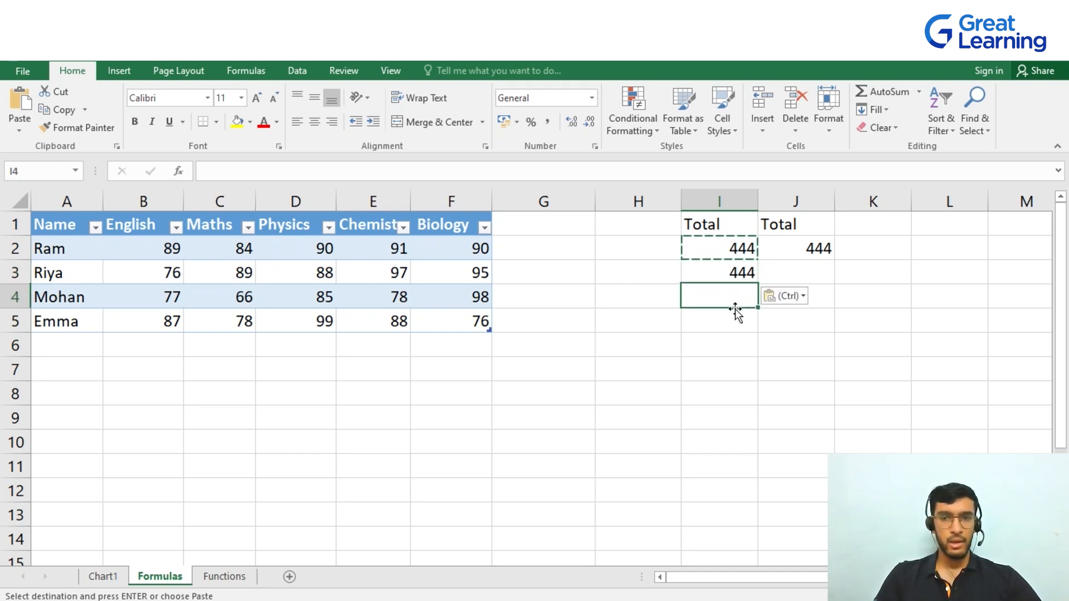
left_click(587, 296)
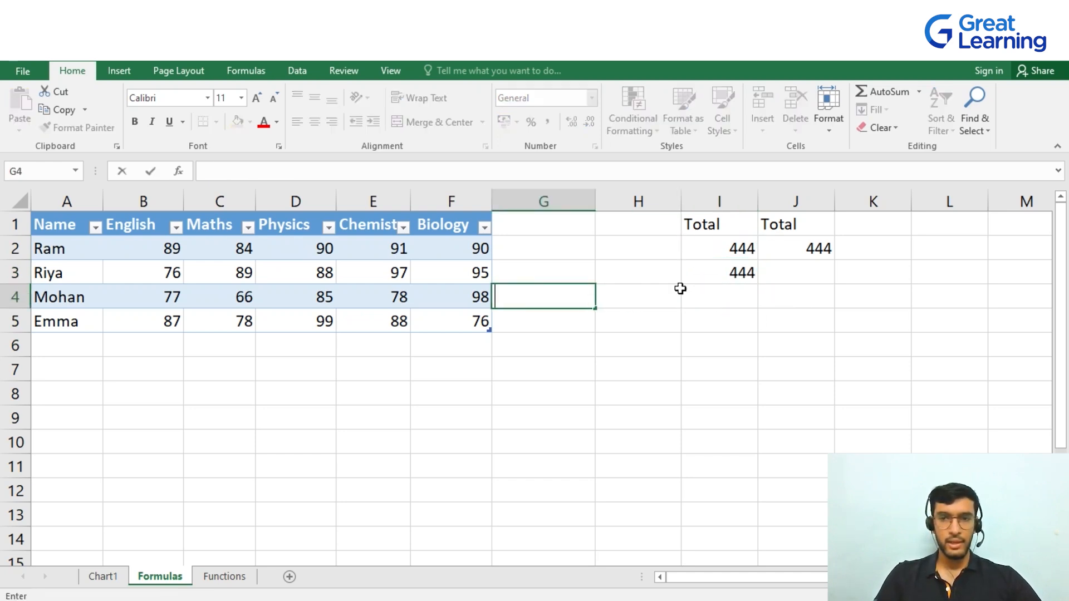
left_click(738, 272)
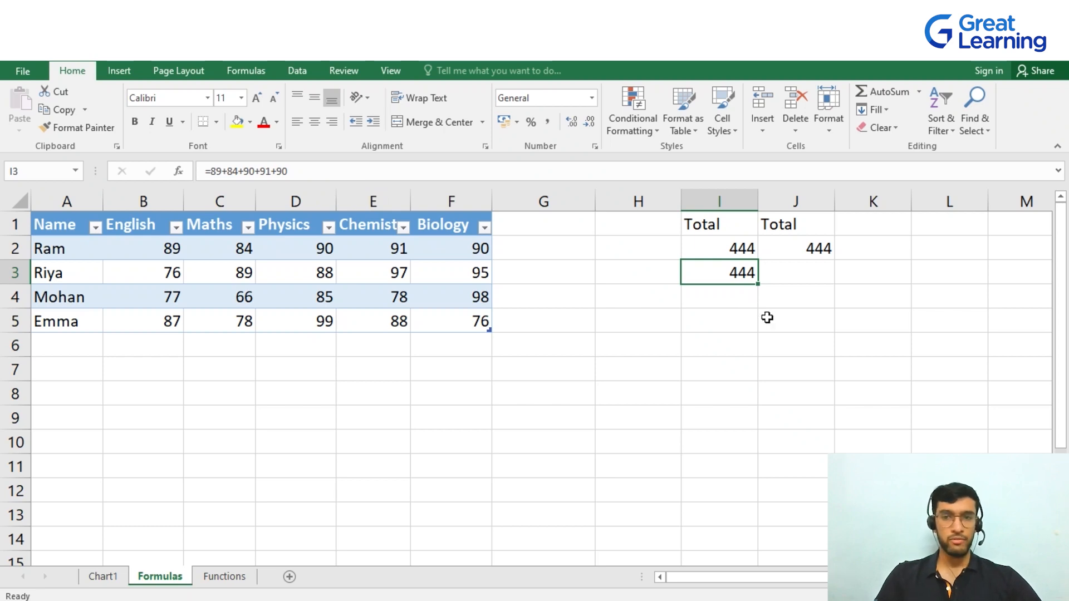
right_click(742, 275)
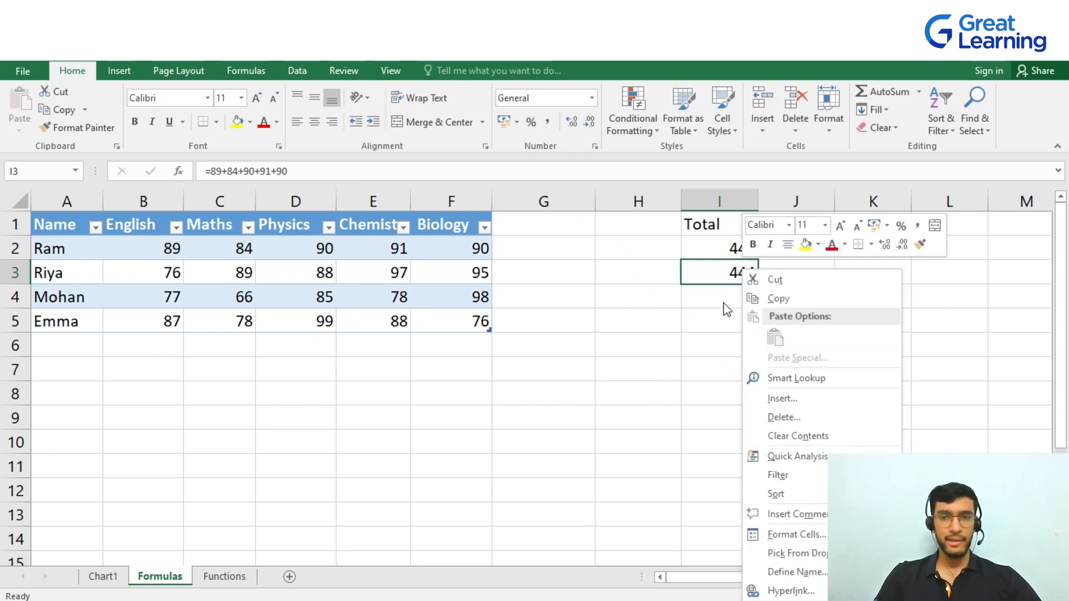
left_click(777, 298)
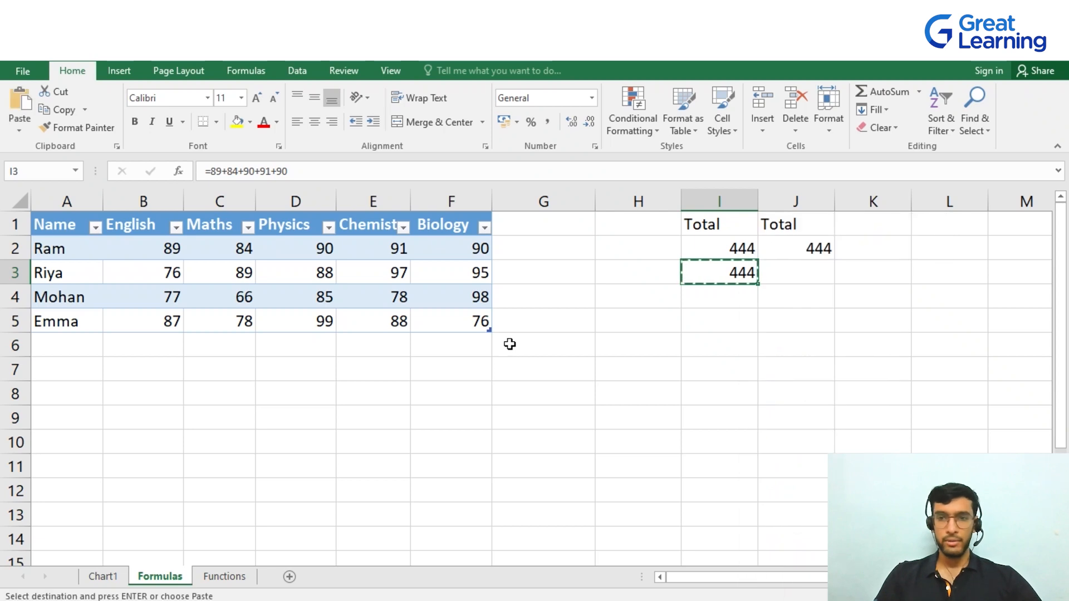
left_click(741, 300)
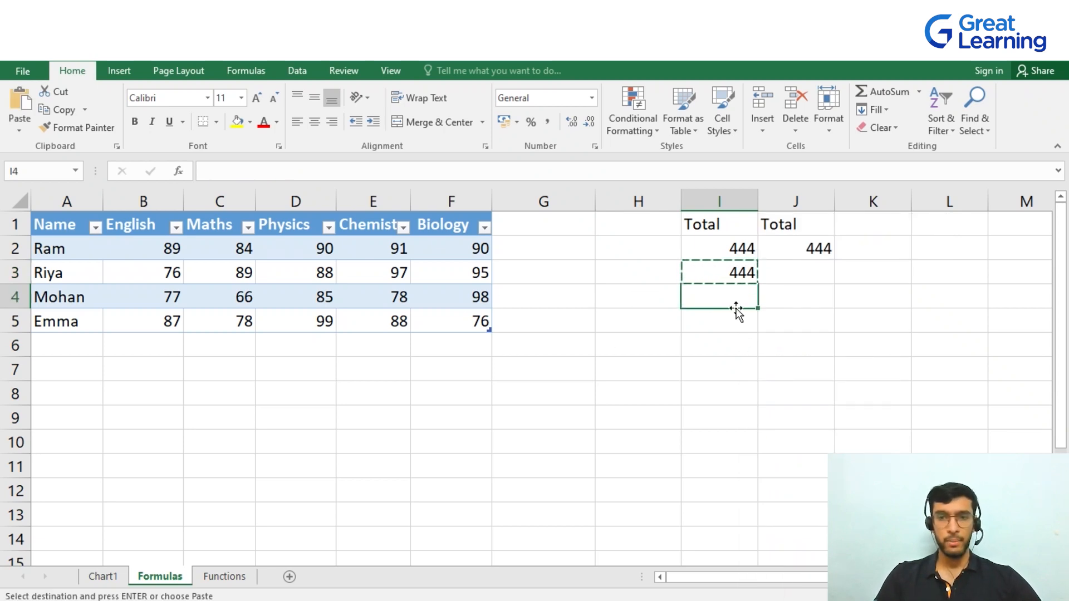
right_click(738, 304)
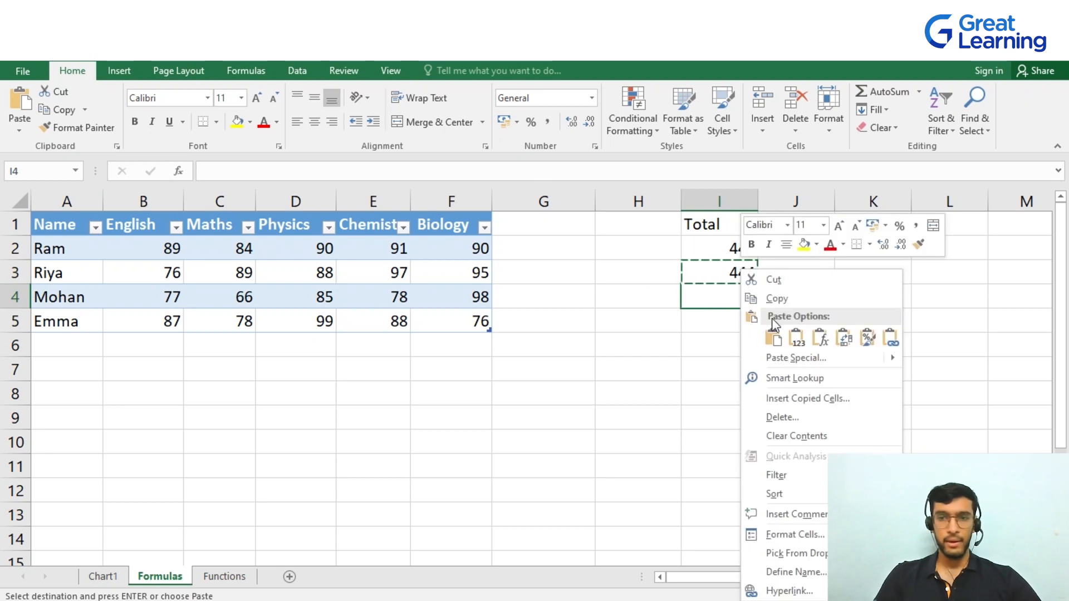
left_click(763, 339)
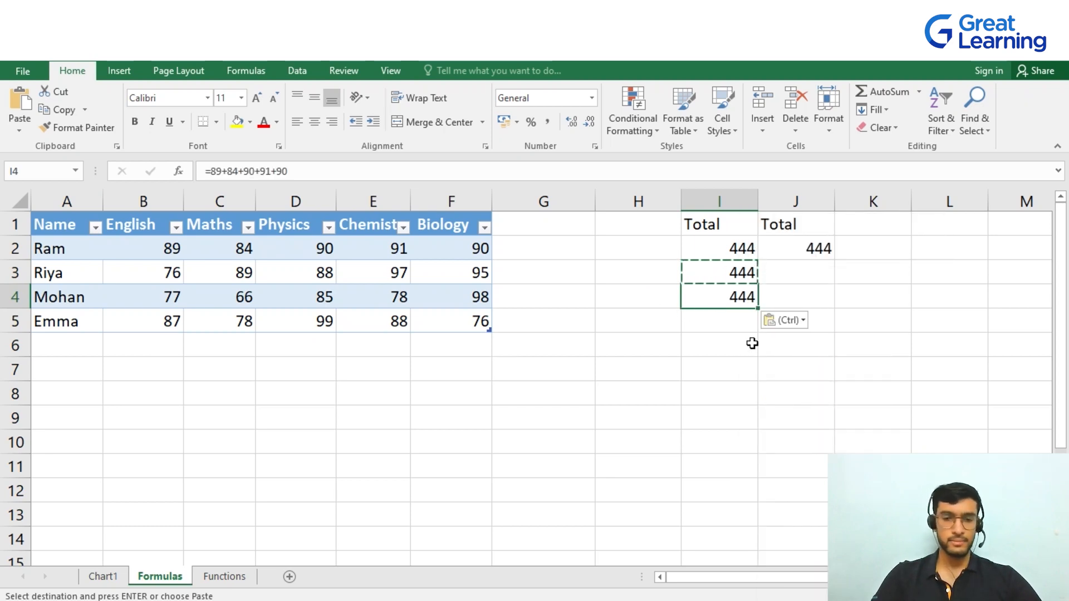
key("Escape")
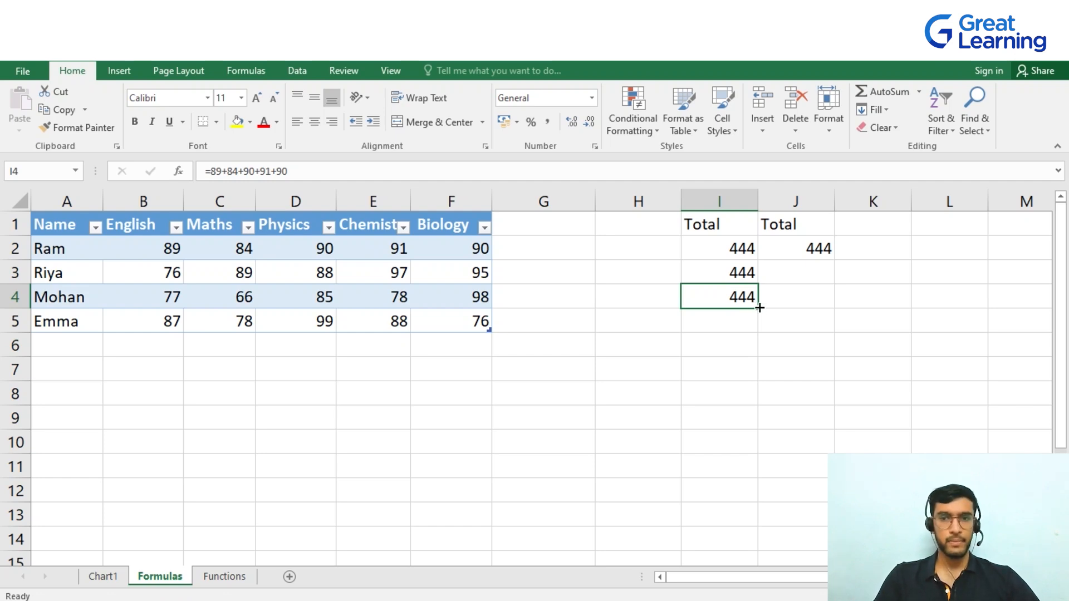
Fill the I4 formula down through I12 and spot-check the filled cells
left_click_drag(759, 308, 751, 498)
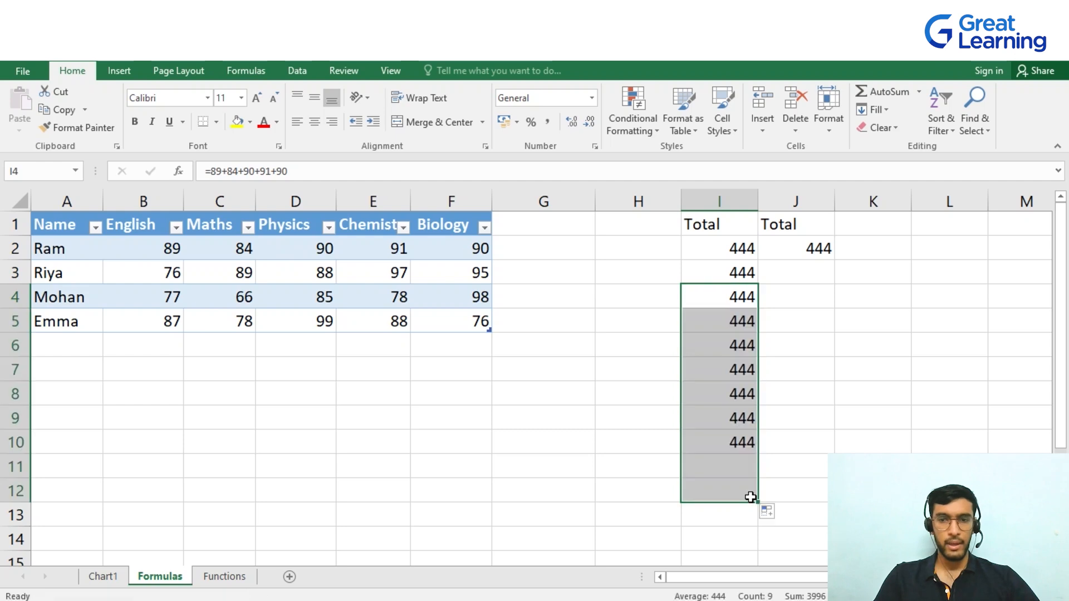
left_click(836, 441)
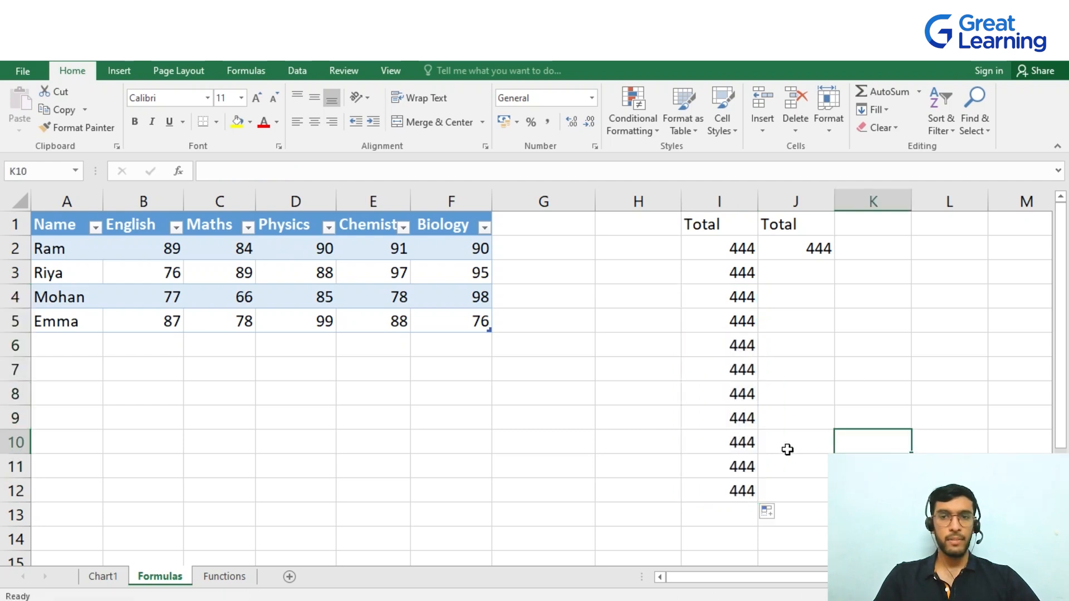
left_click(750, 369)
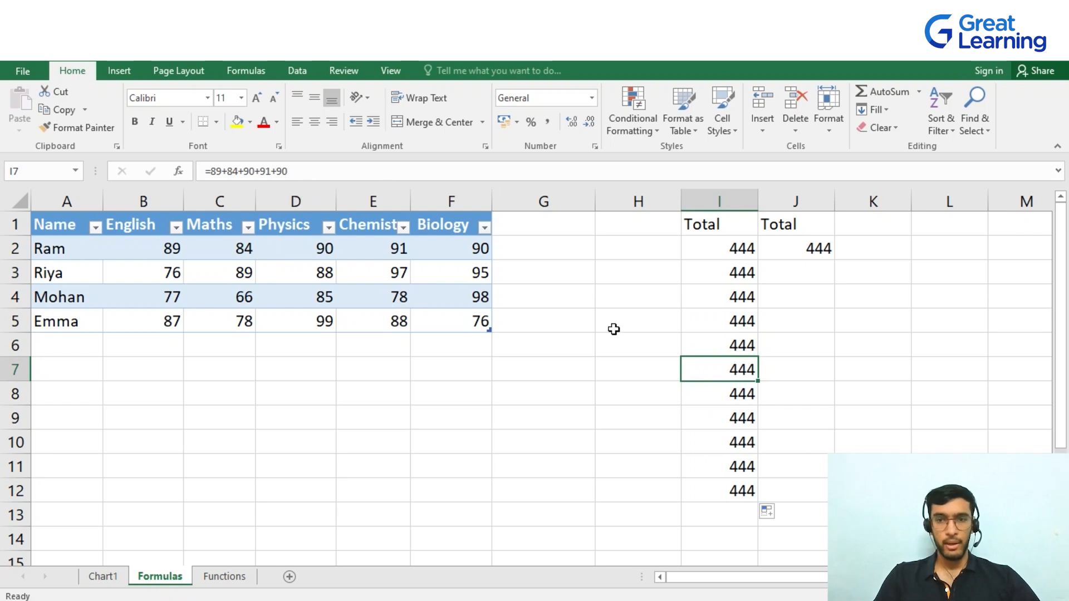
left_click(738, 433)
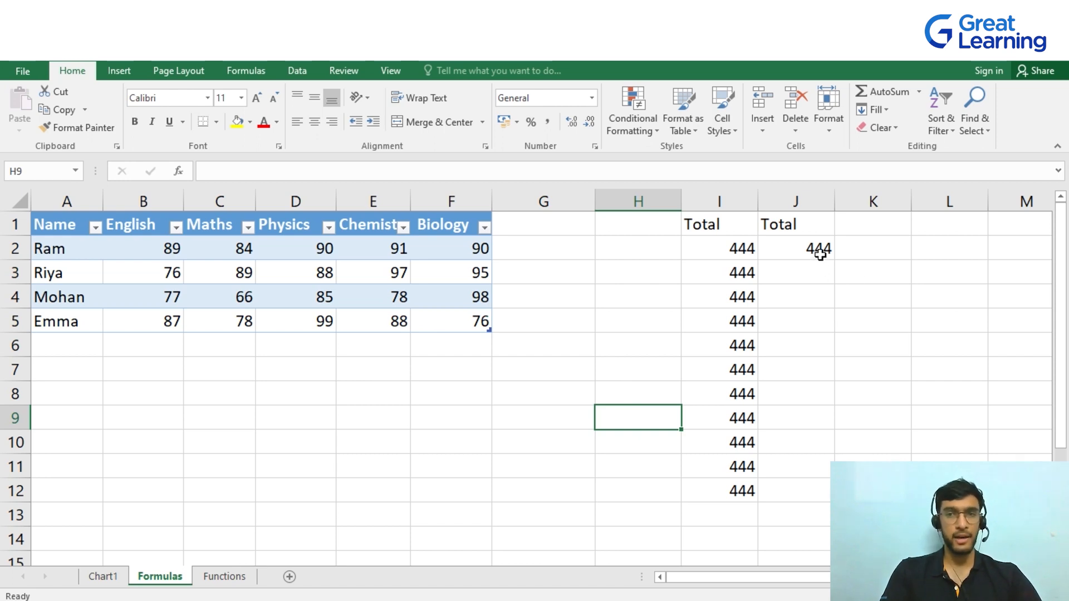
Fill the J2 structured-reference formula down to J5, then open J3 to inspect its formula
left_click(801, 248)
left_click_drag(834, 260, 835, 329)
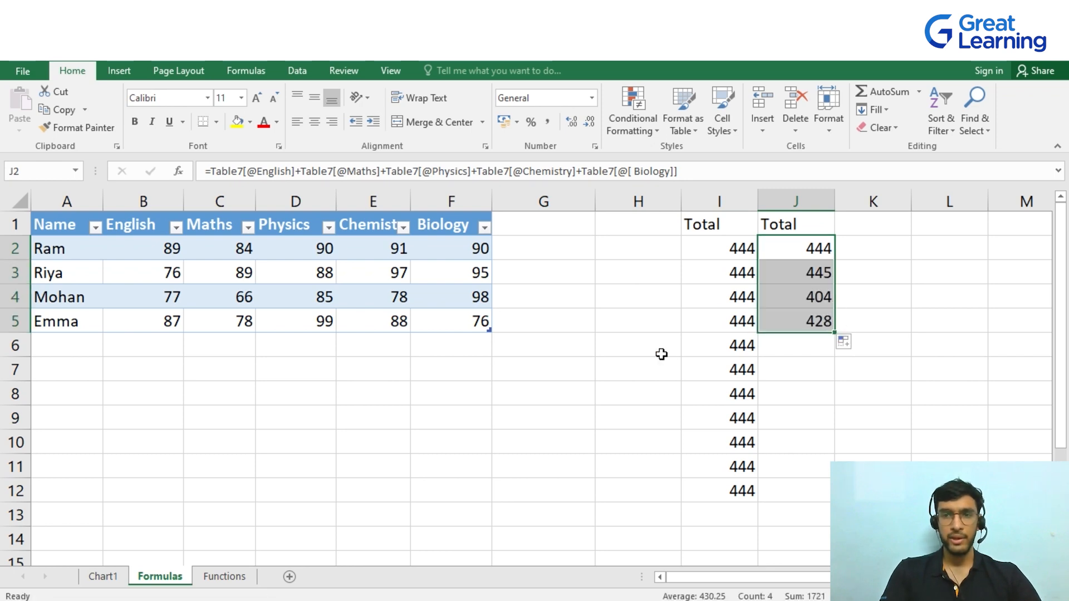
left_click(931, 321)
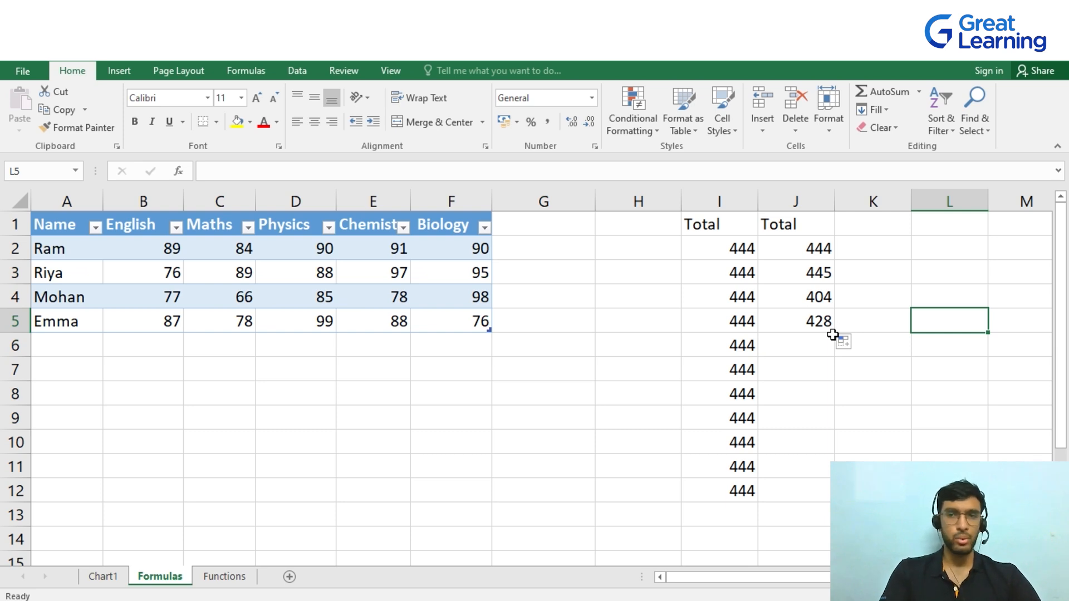
double_click(818, 273)
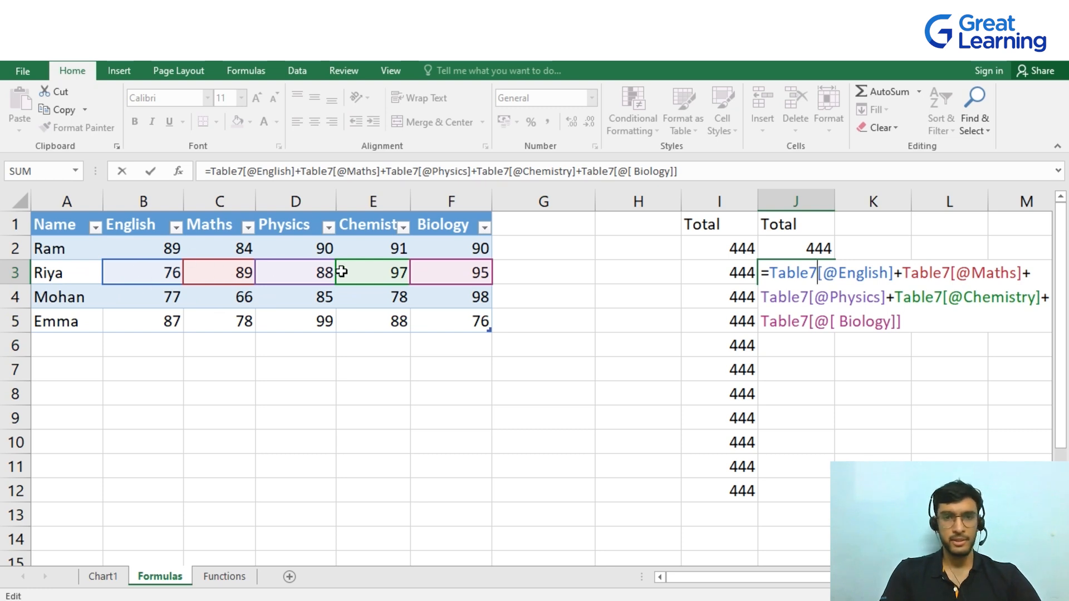
left_click(887, 356)
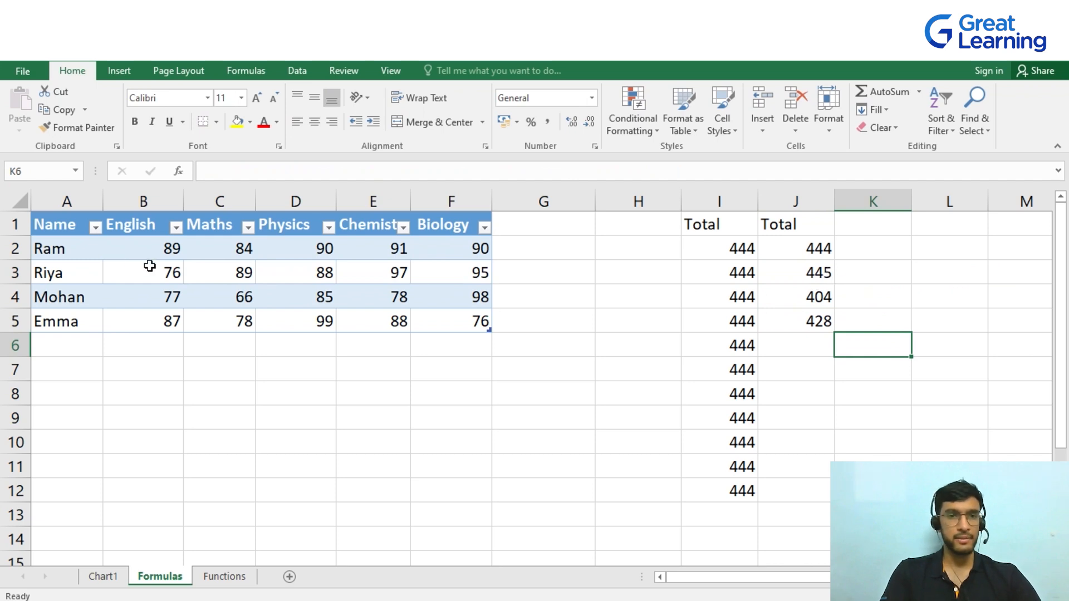
Inspect the structured-reference formulas in J3 and J2
left_click(801, 274)
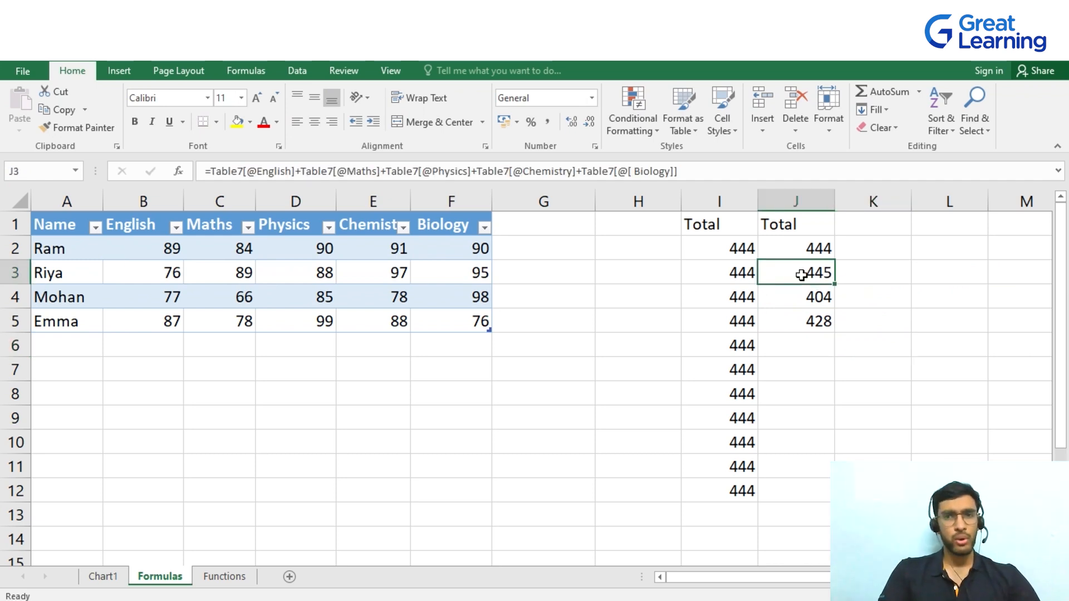
left_click(823, 253)
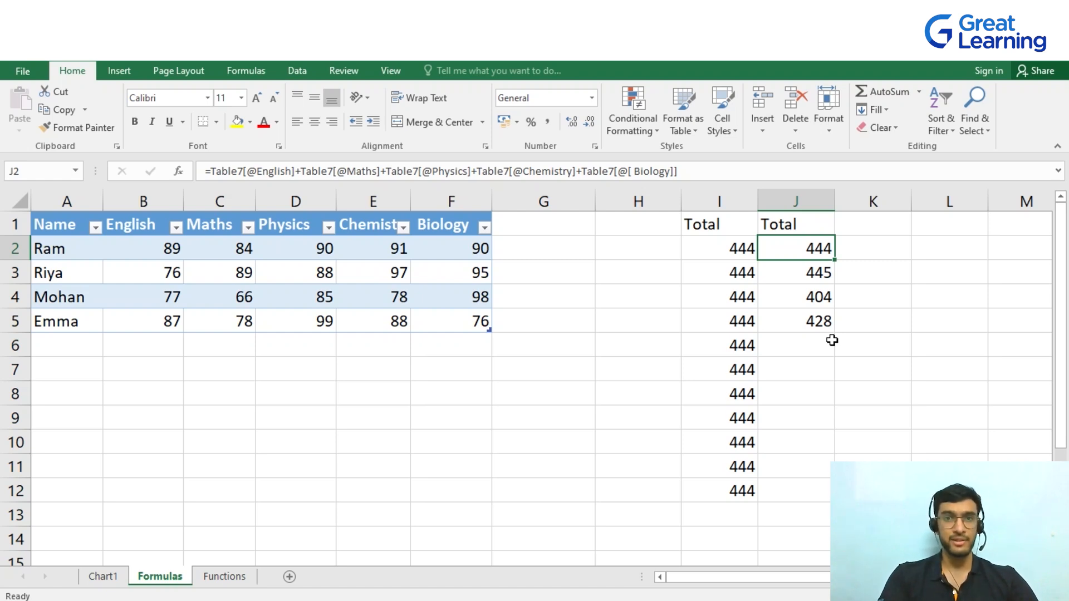
Enter the formula =1+2+3+4 in G10
left_click(514, 441)
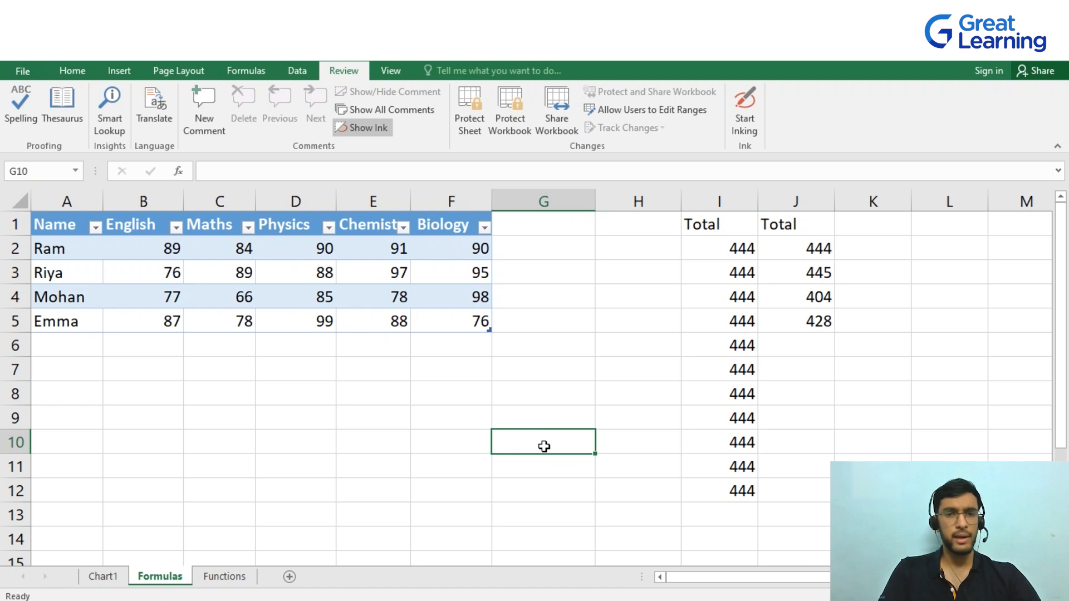
type("=1")
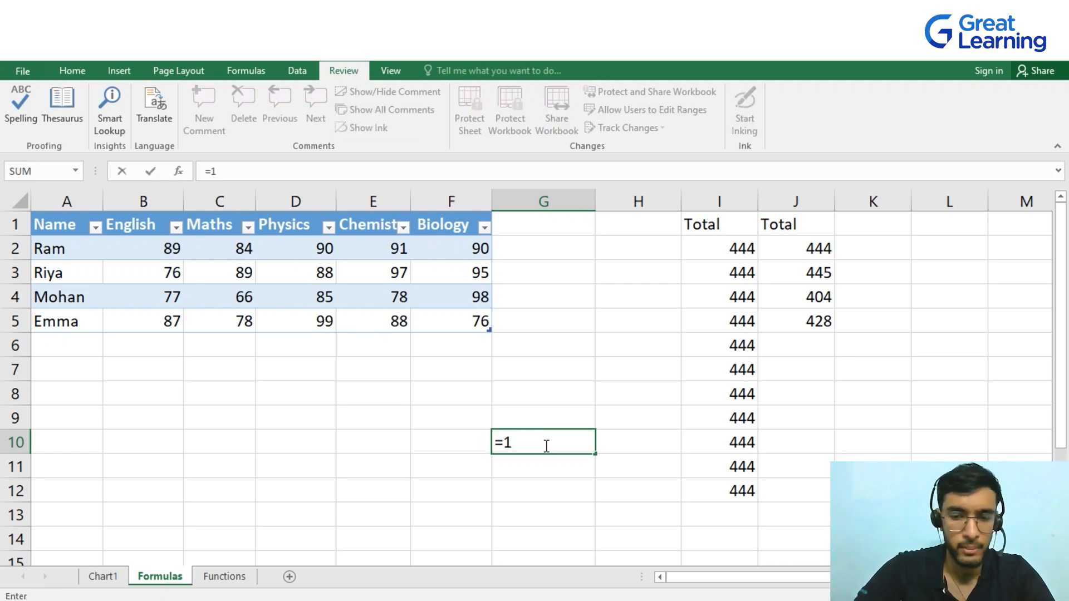
type("+2+3+4")
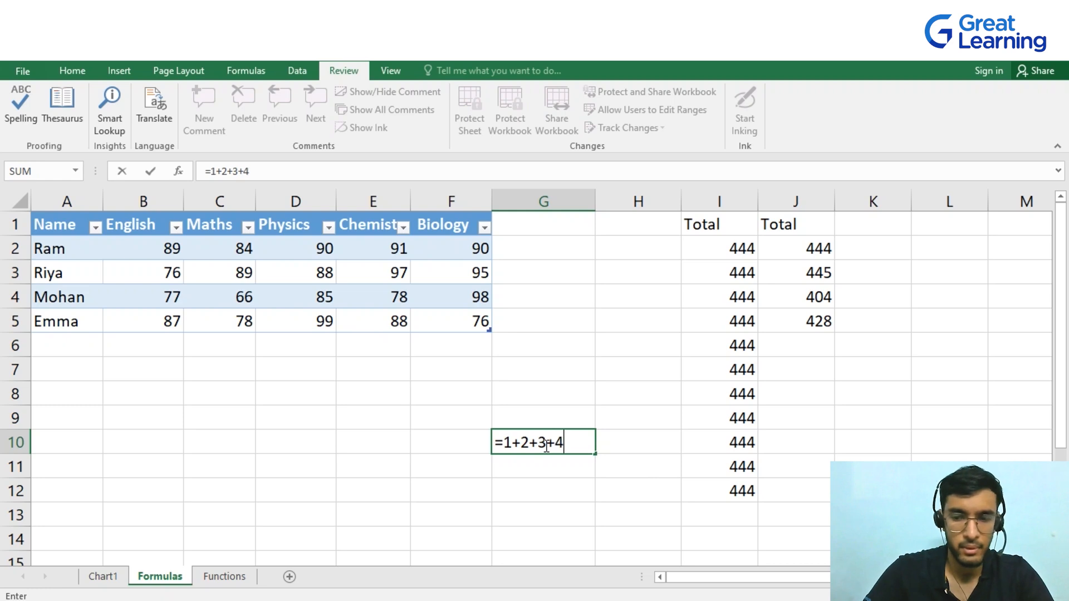
key("Return")
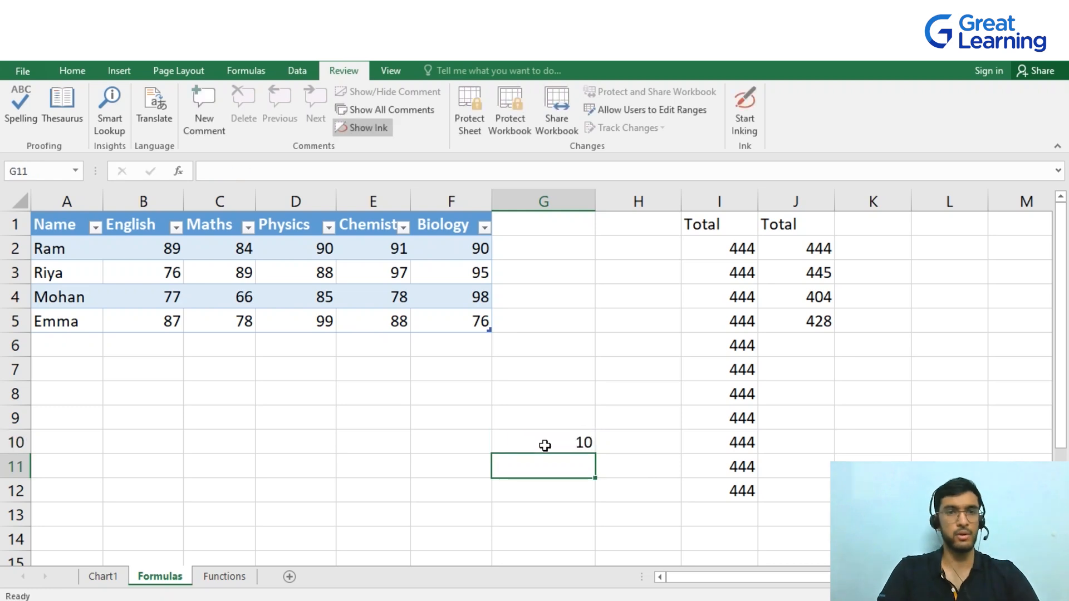
Set G10's cell protection to locked and hidden in Format Cells
left_click(564, 443)
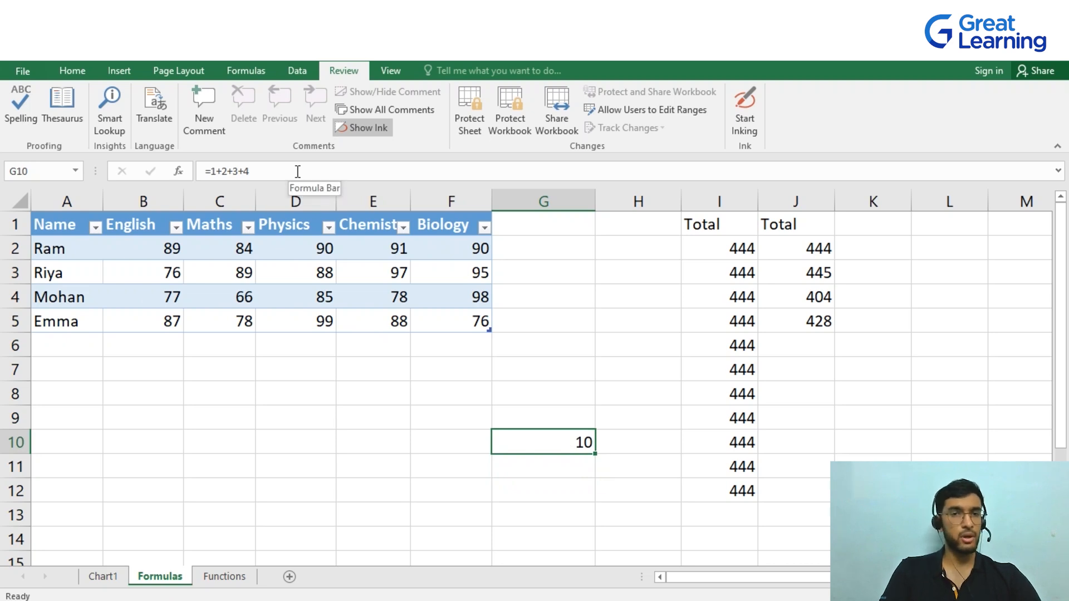
right_click(547, 449)
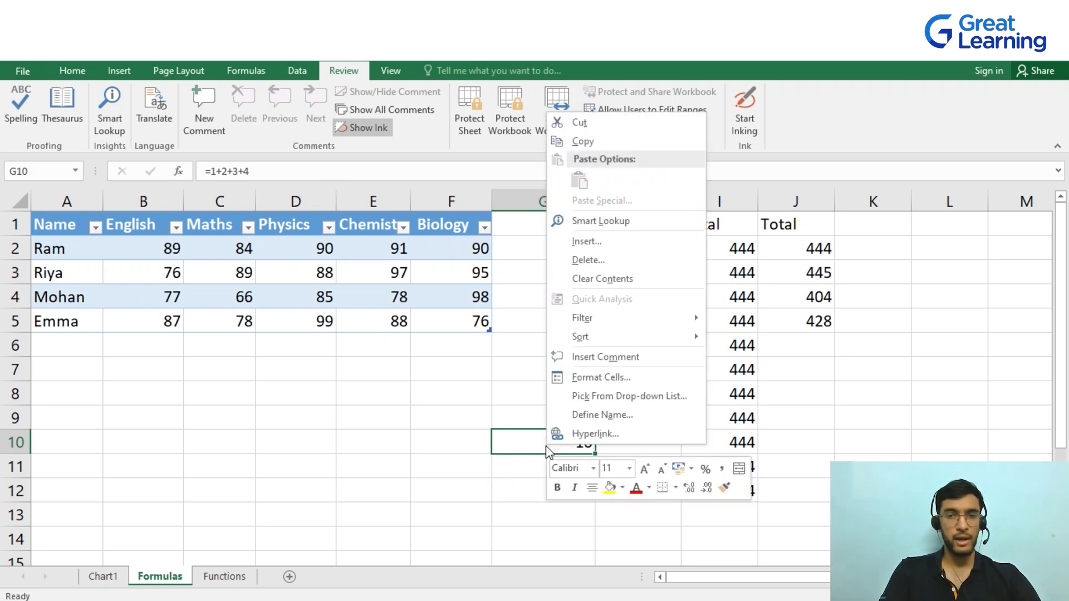
left_click(602, 379)
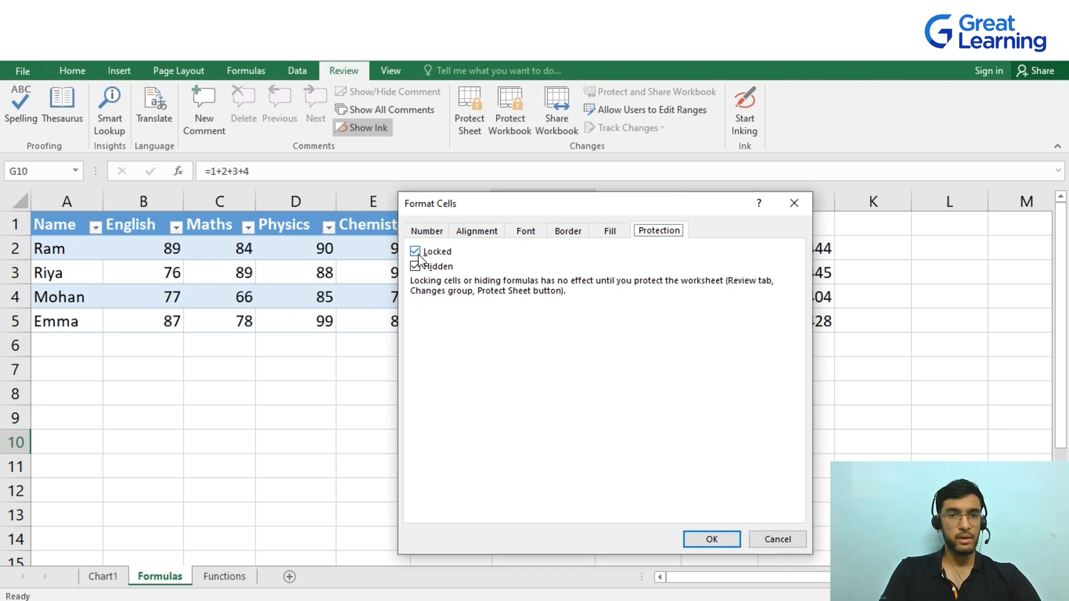
left_click(713, 539)
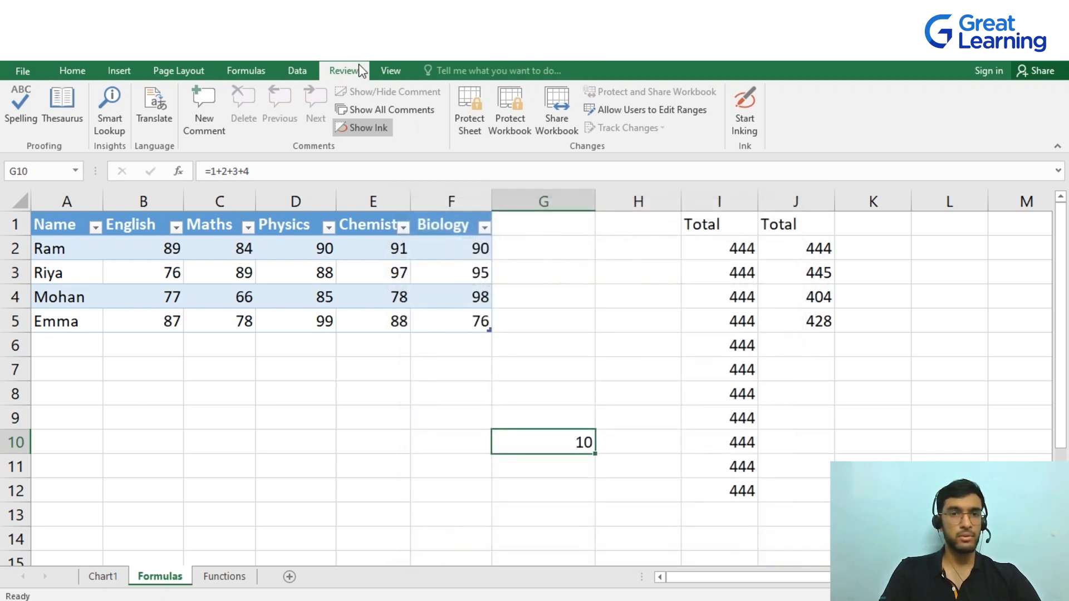
Protect the sheet with a password, confirm the password, and select G10 to check its formula is hidden
left_click(478, 127)
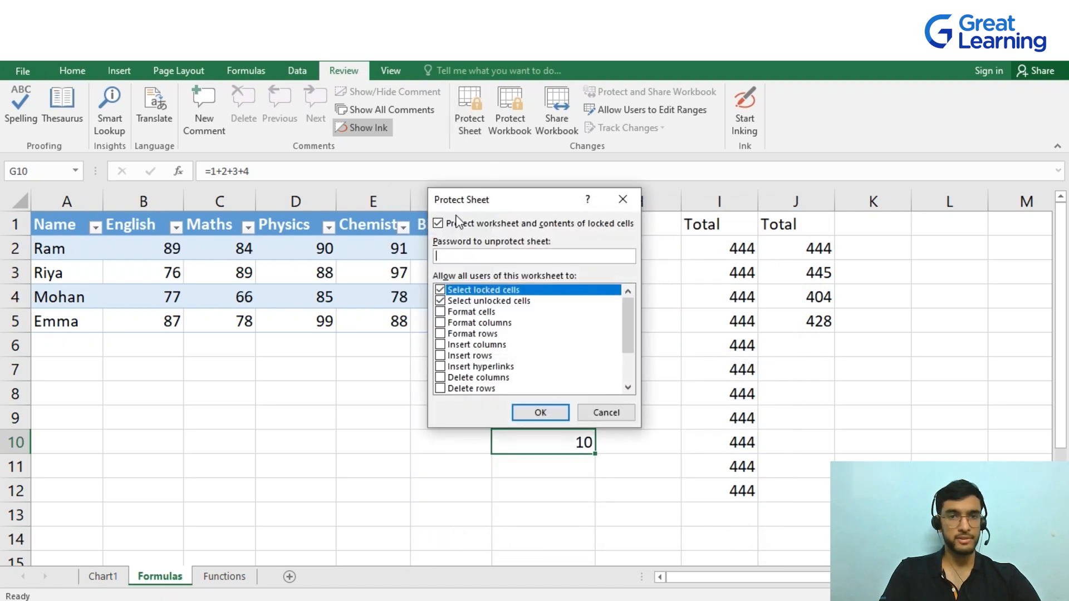
type("123")
left_click(536, 412)
type("123")
left_click(551, 367)
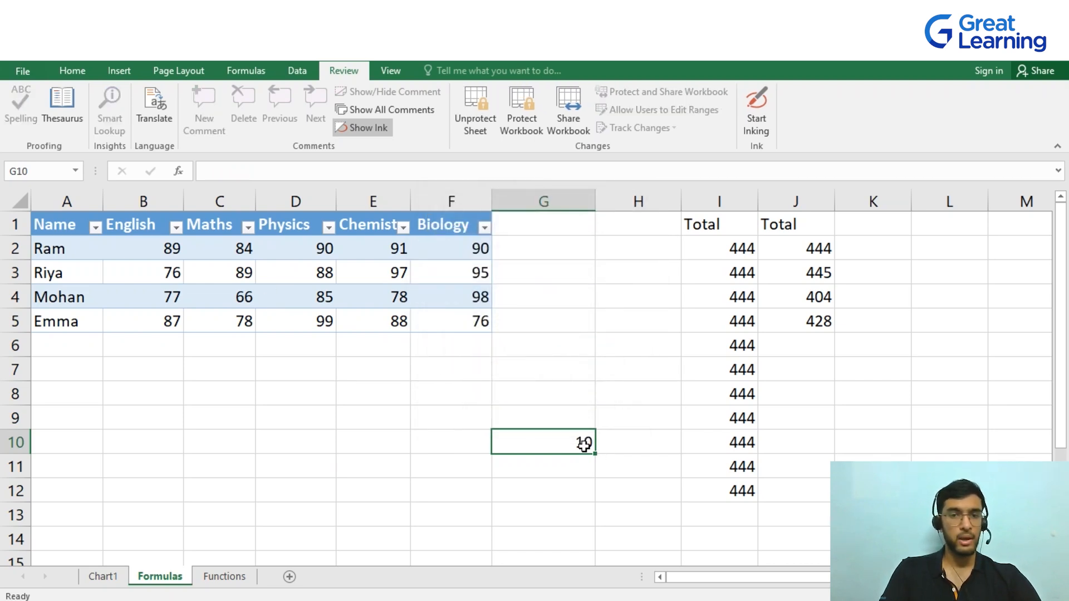
left_click(573, 425)
left_click(566, 443)
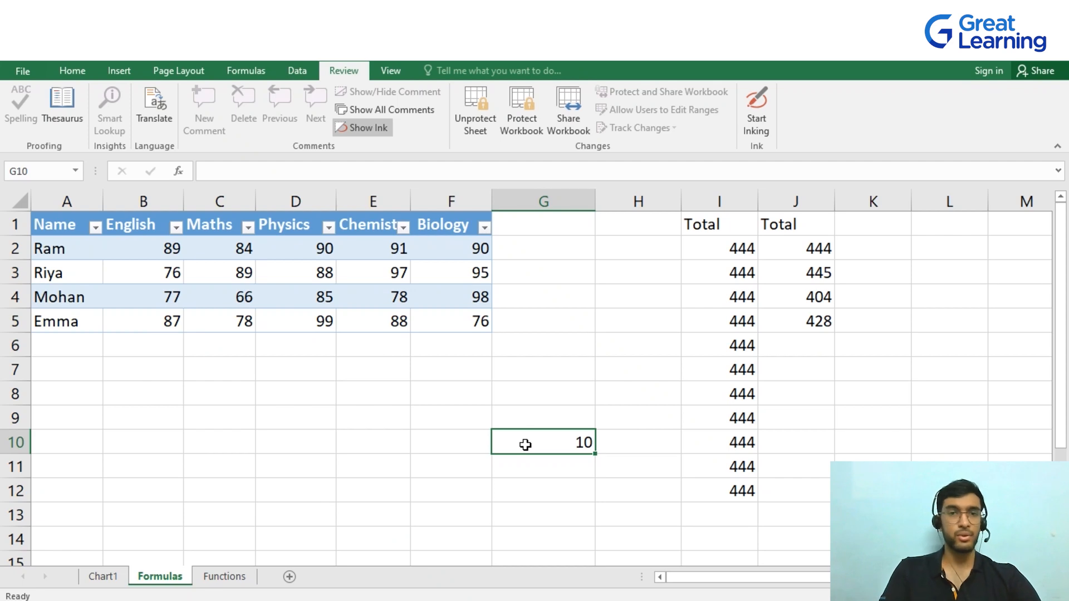
Unprotect the sheet by entering its password, and check G10's formula in the formula bar
left_click(484, 103)
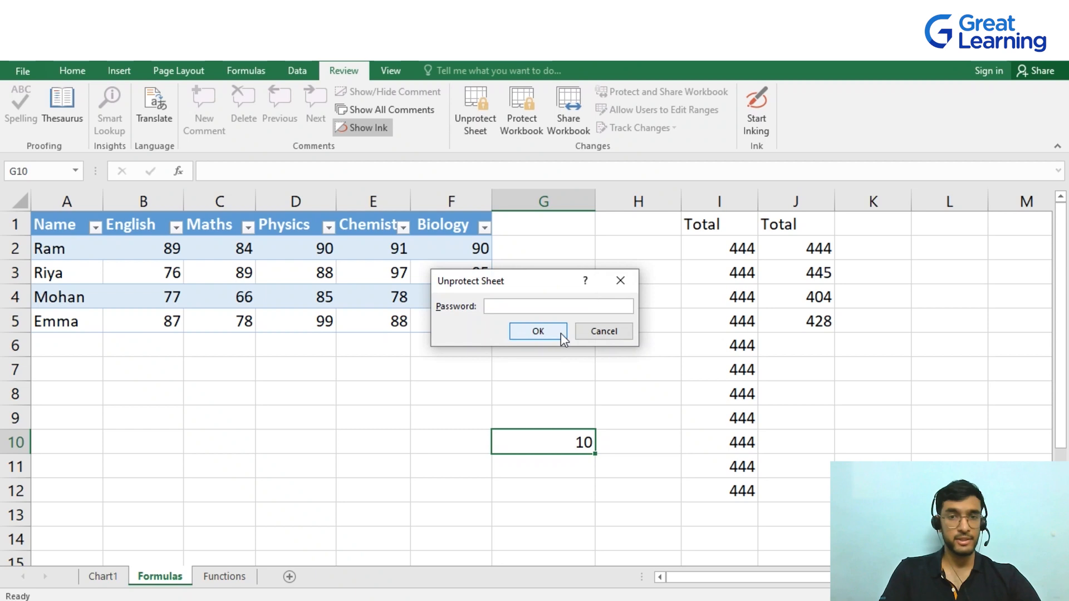
type("123")
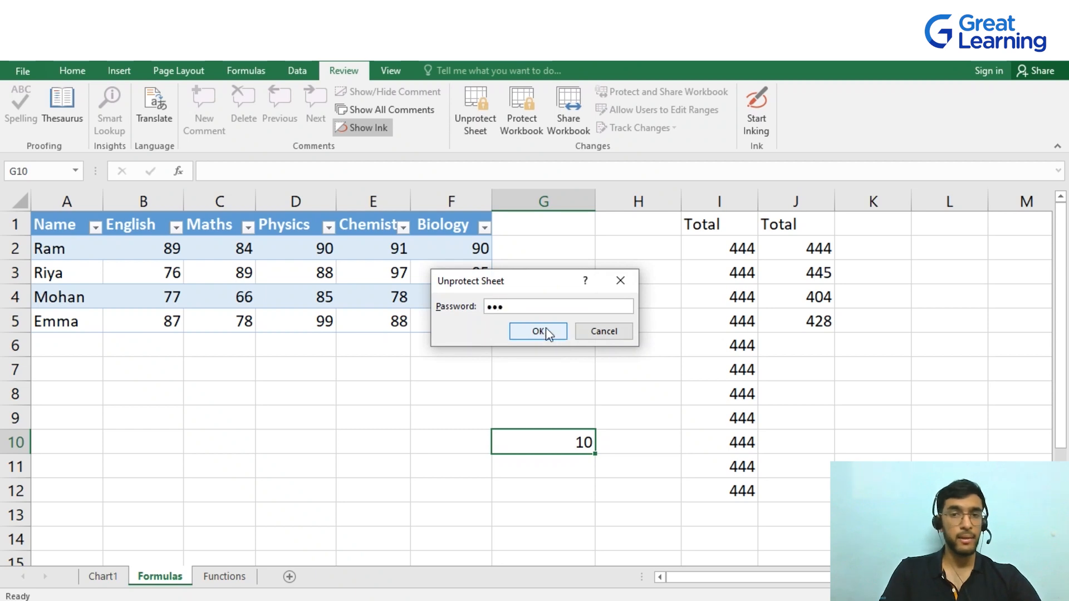
left_click(538, 332)
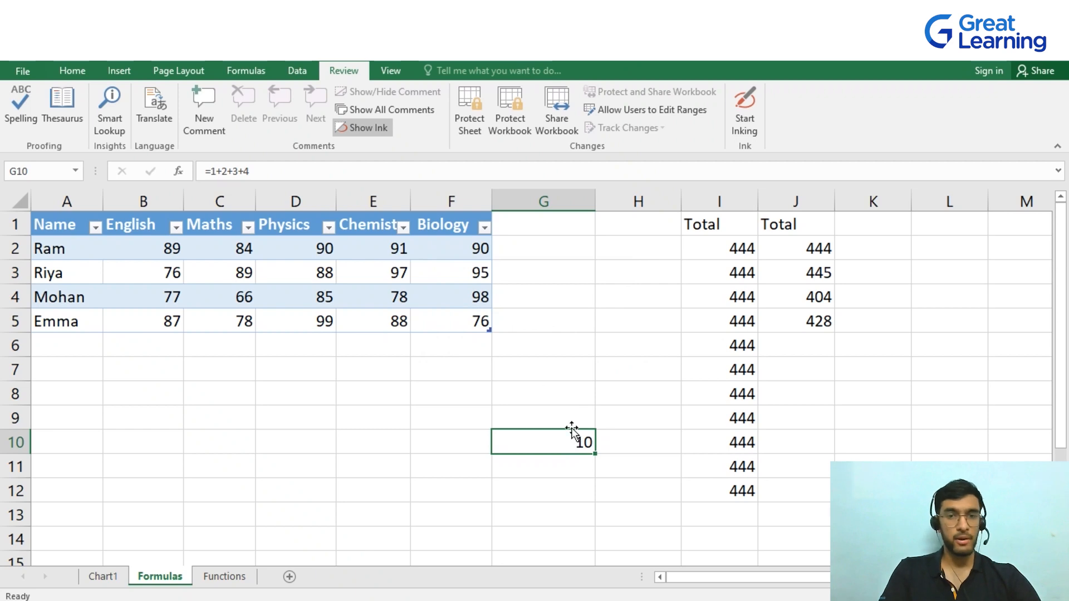
left_click(315, 172)
left_click(623, 397)
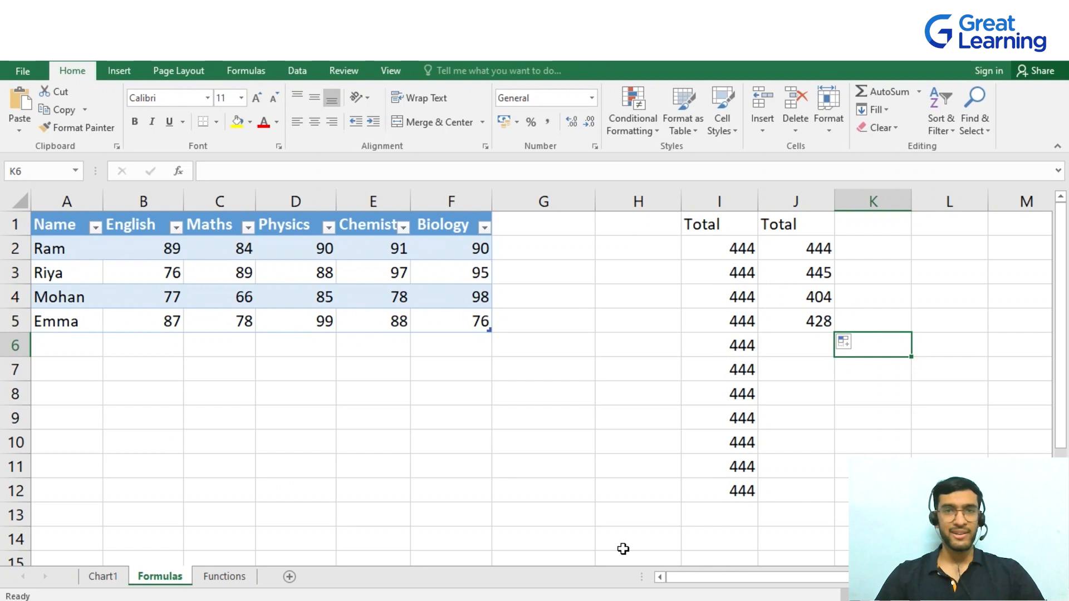
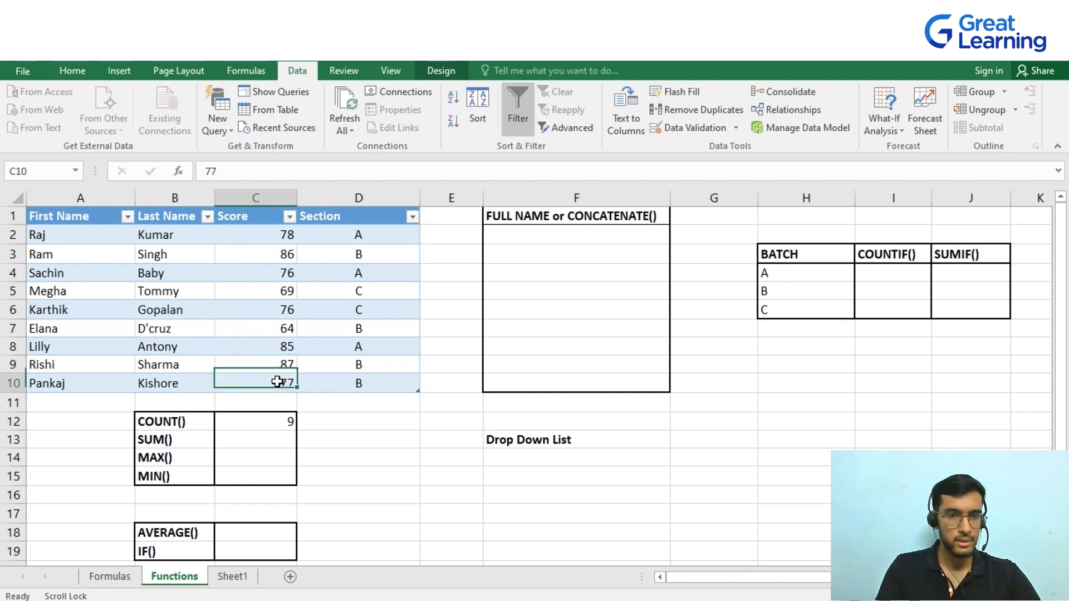
Enter a SUM formula over the table's Score column in C13
left_click(286, 424)
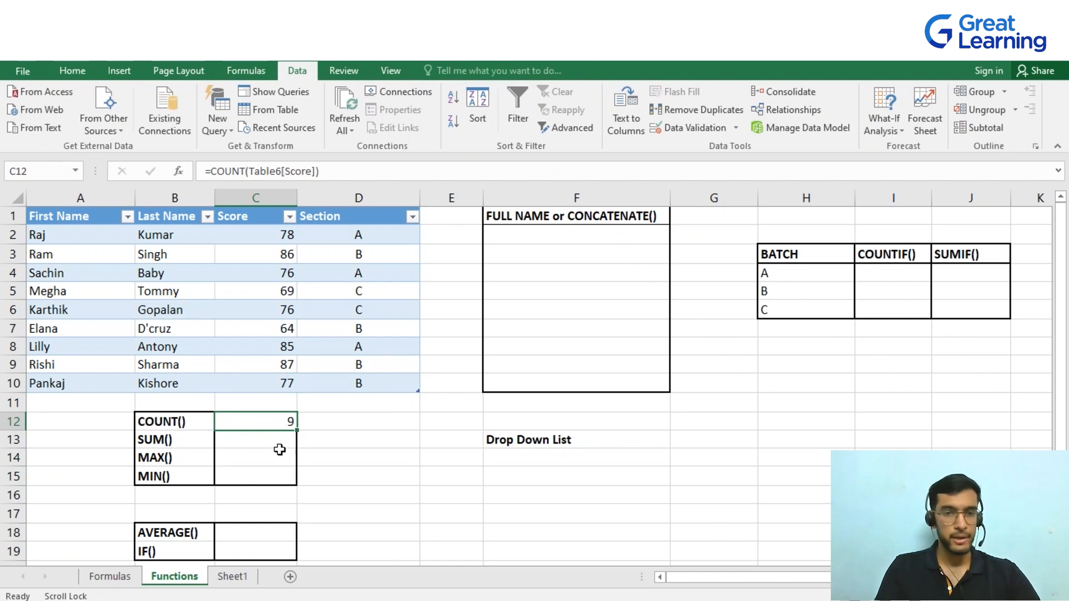
left_click(256, 443)
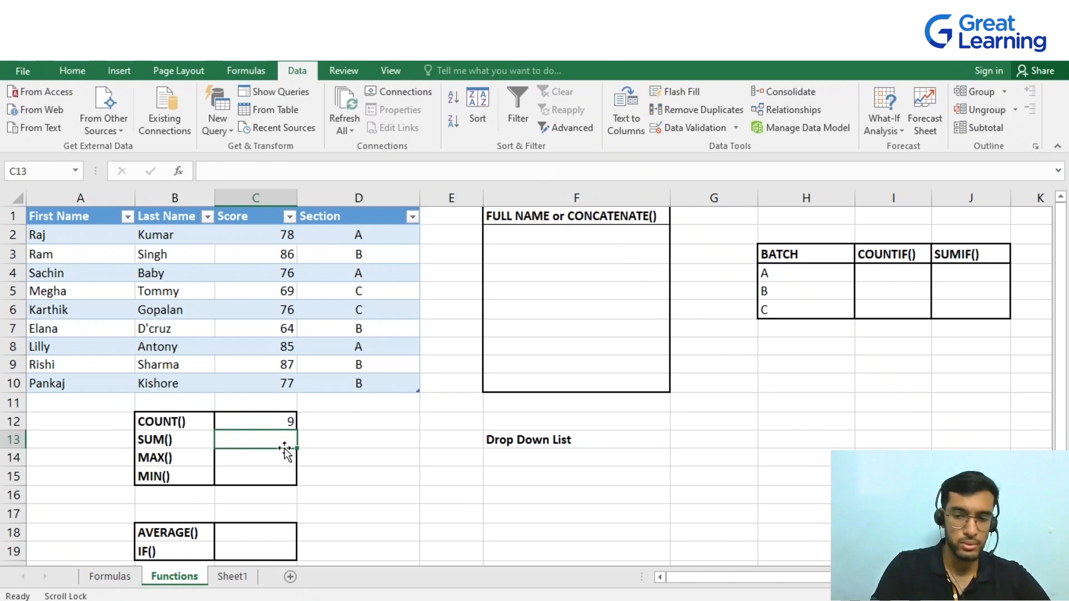
type("=s")
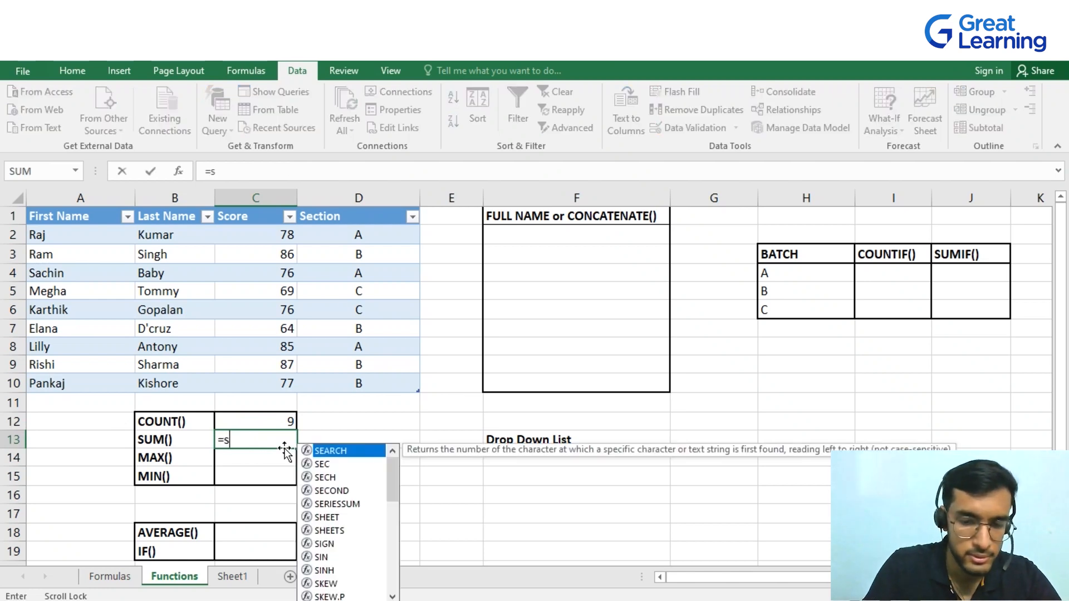
type("um")
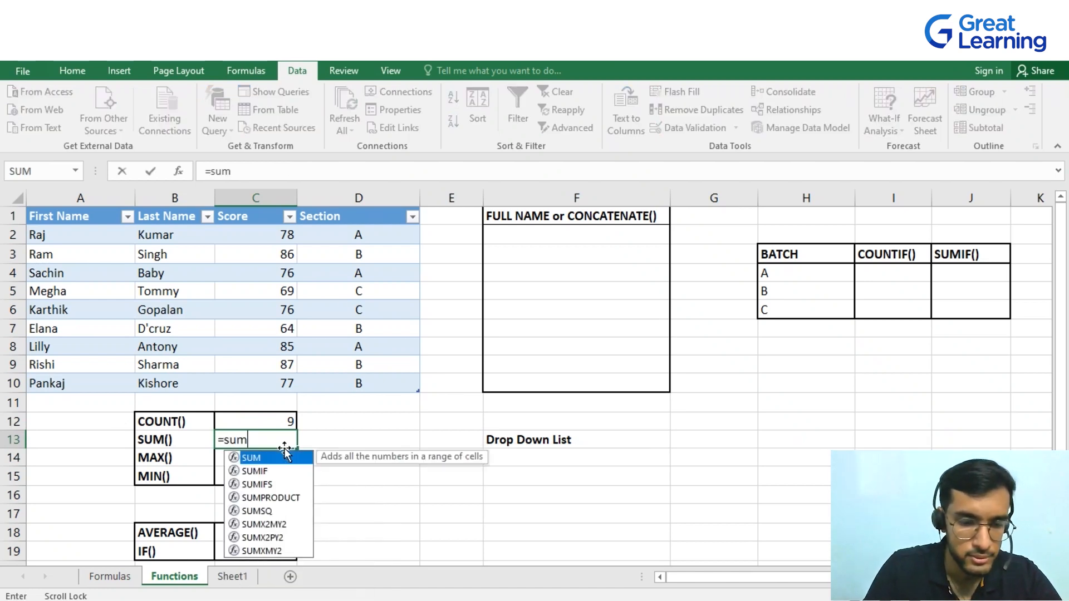
key("Tab")
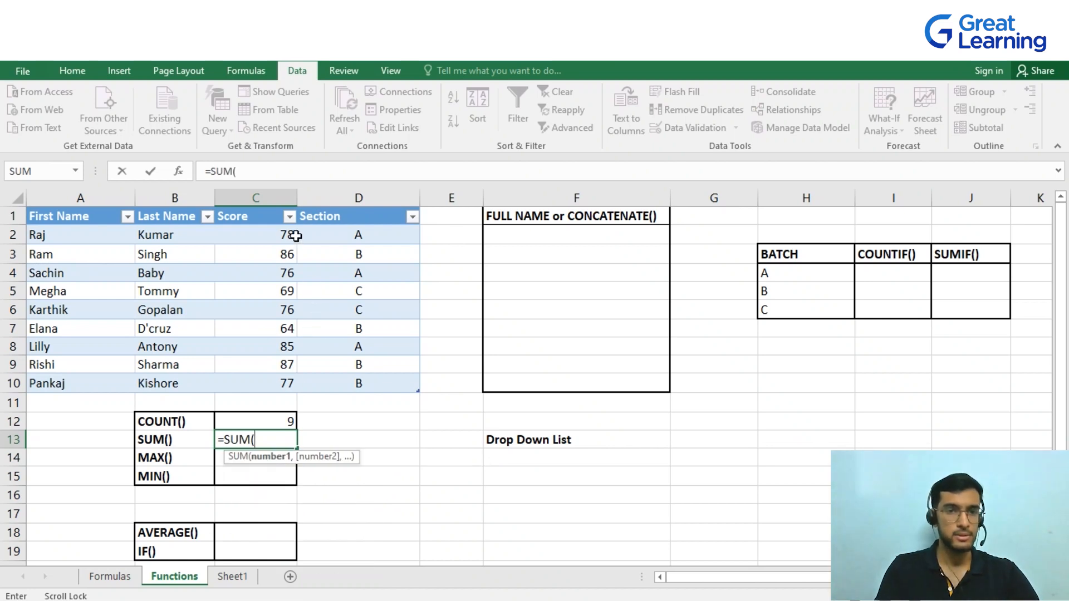
left_click_drag(282, 233, 282, 383)
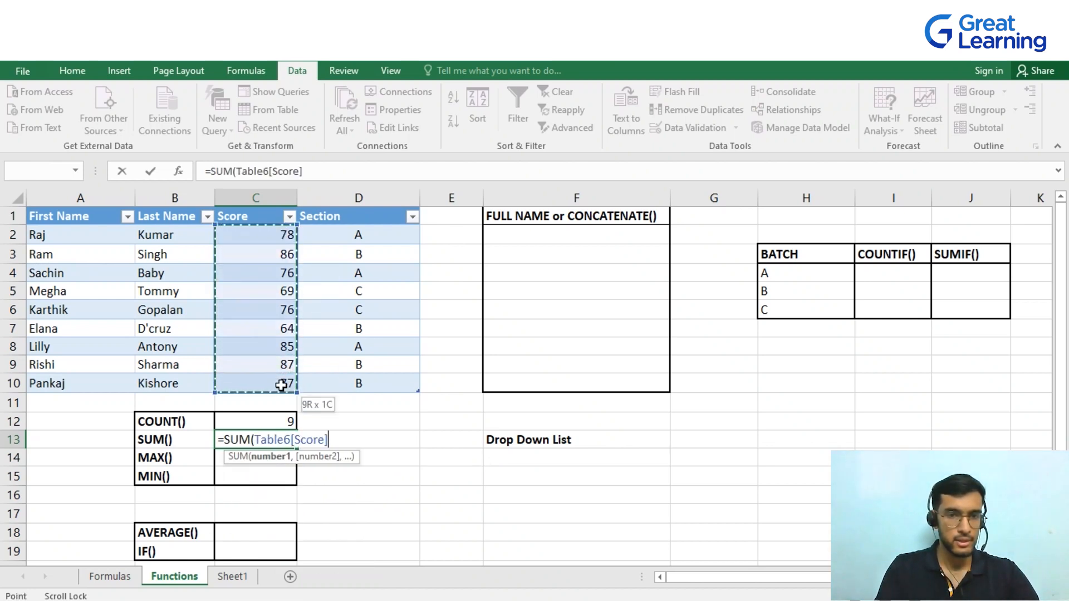
type(")")
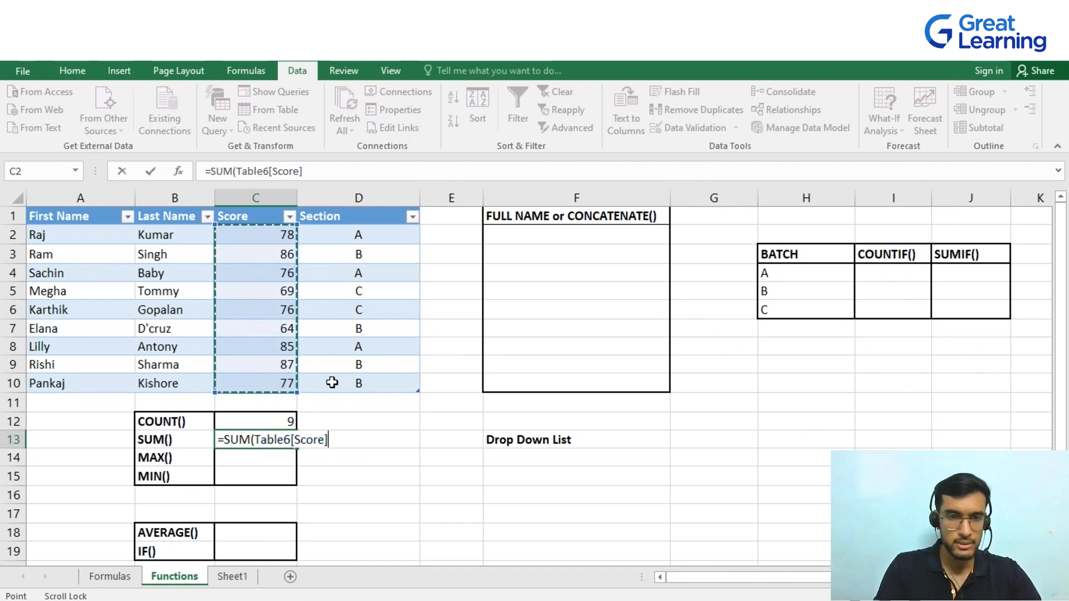
key("Return")
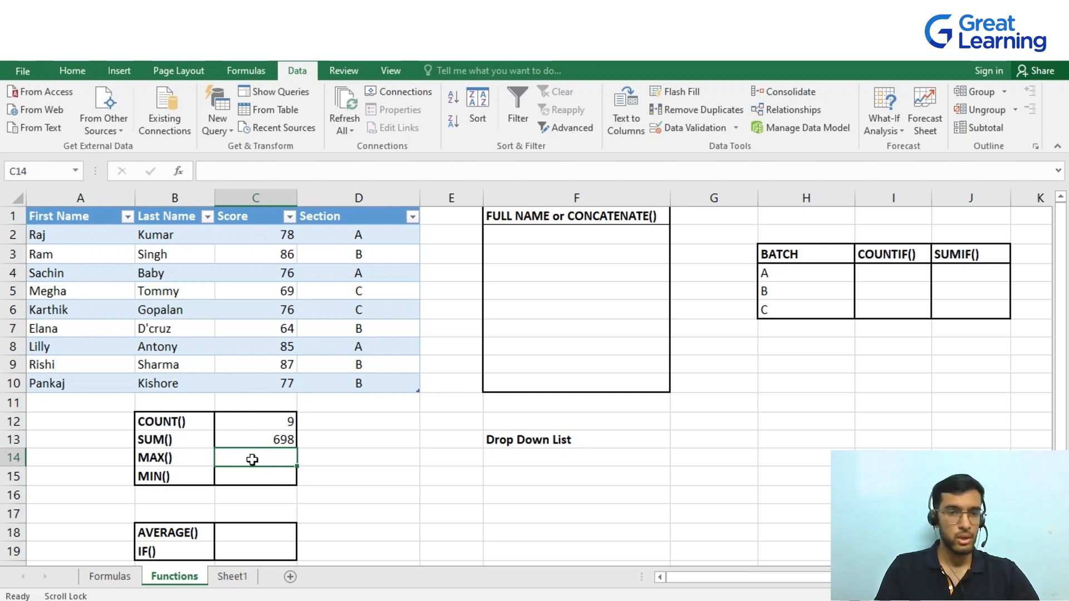
Enter a MAX formula over the table's Score column in C14
type("=")
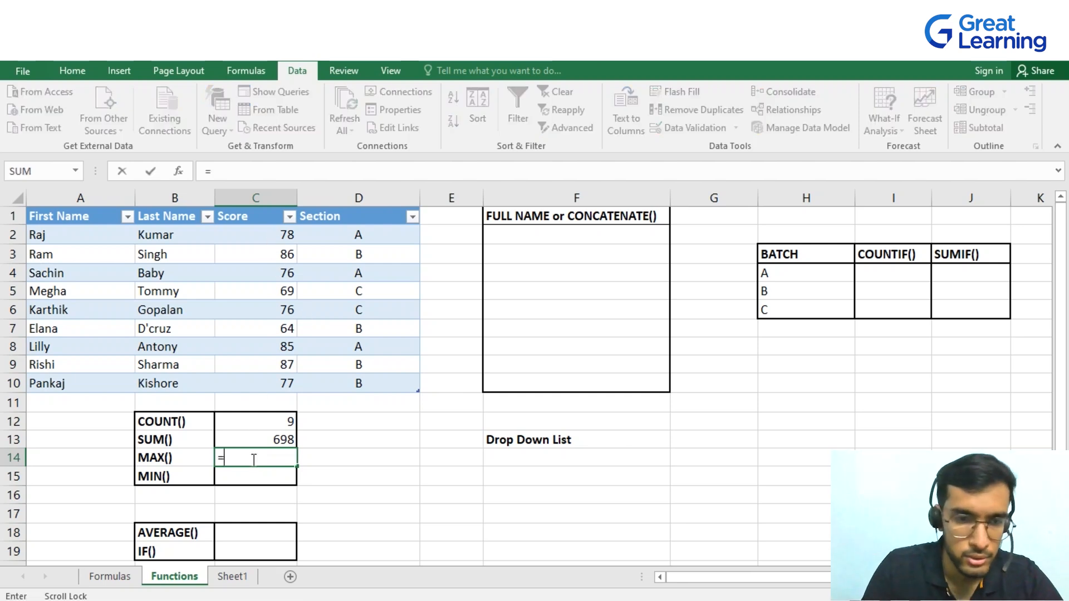
type("ma")
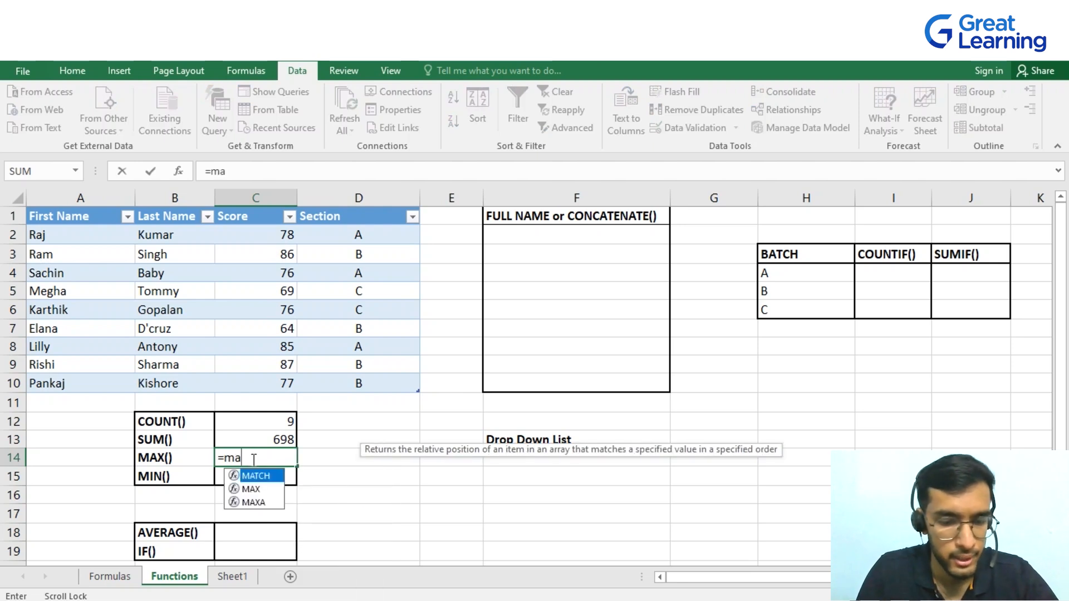
type("x")
key("Tab")
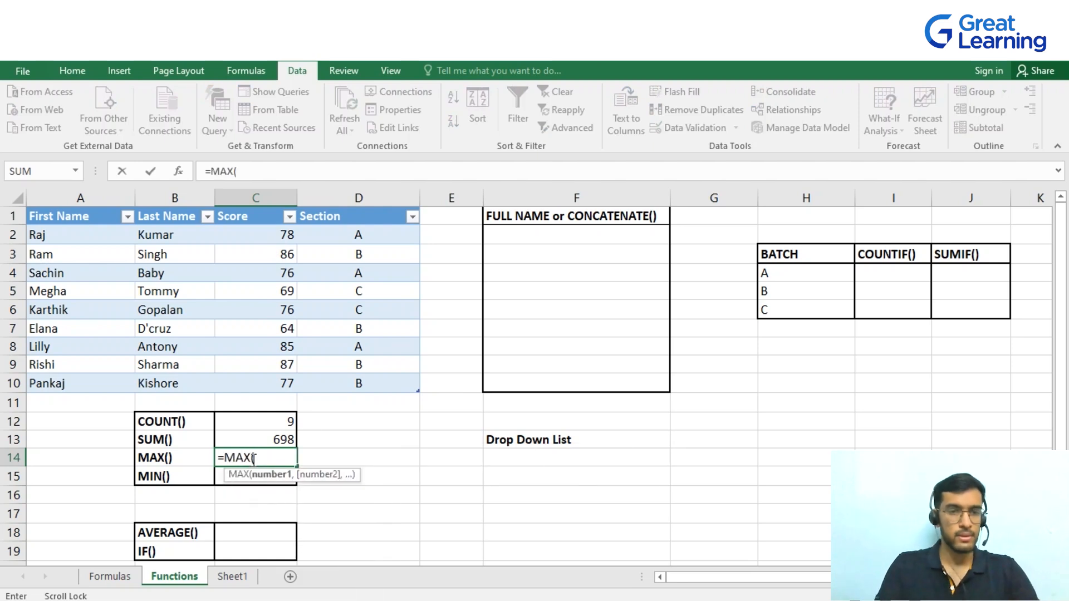
left_click_drag(290, 237, 291, 381)
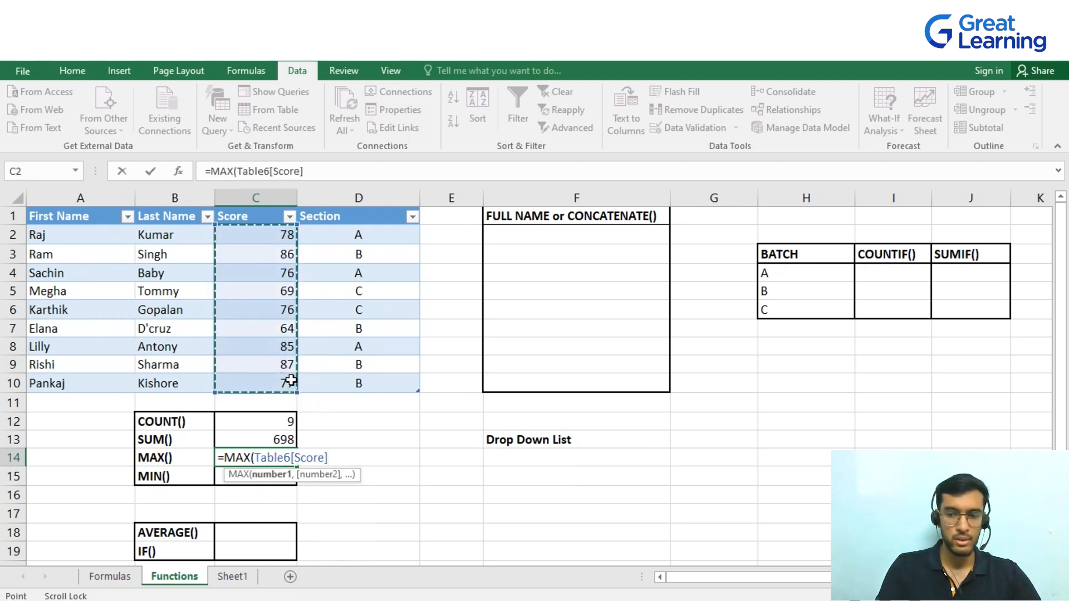
key("Return")
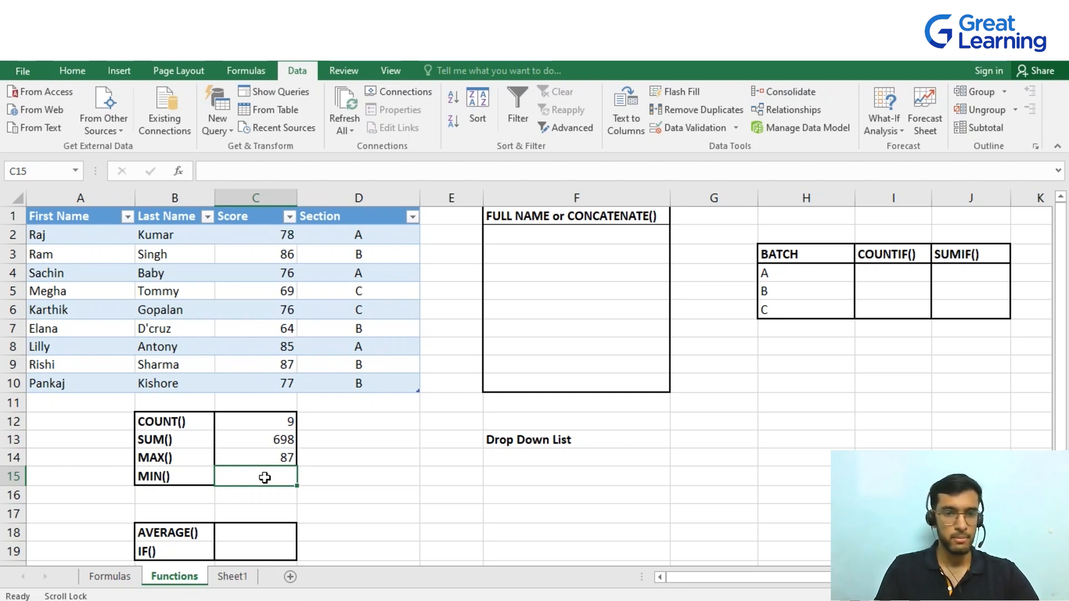
Enter a MIN formula over the table's Score column in C15
type("=")
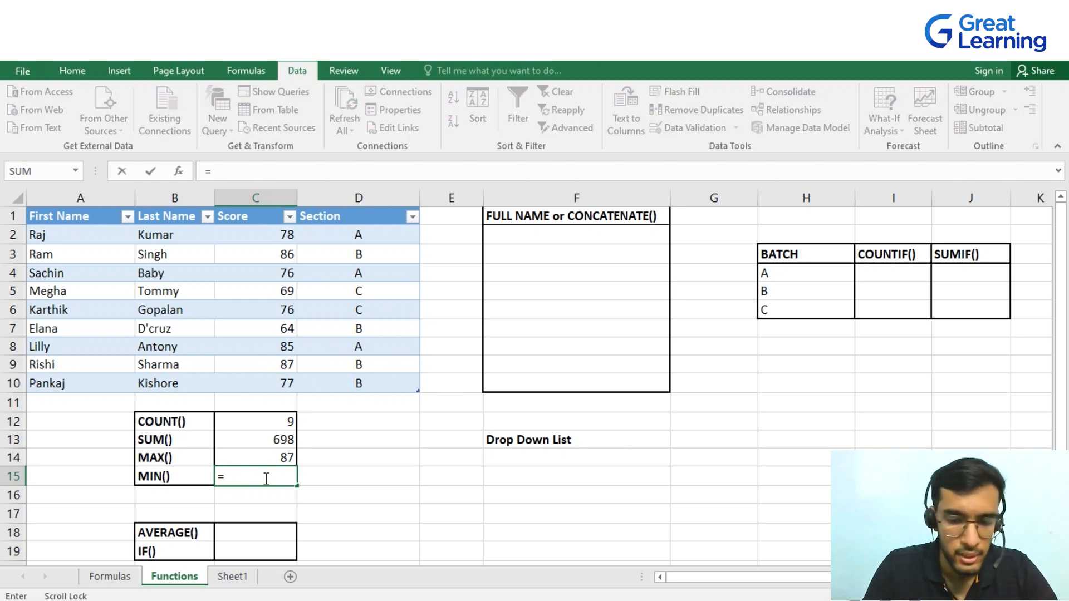
type("min")
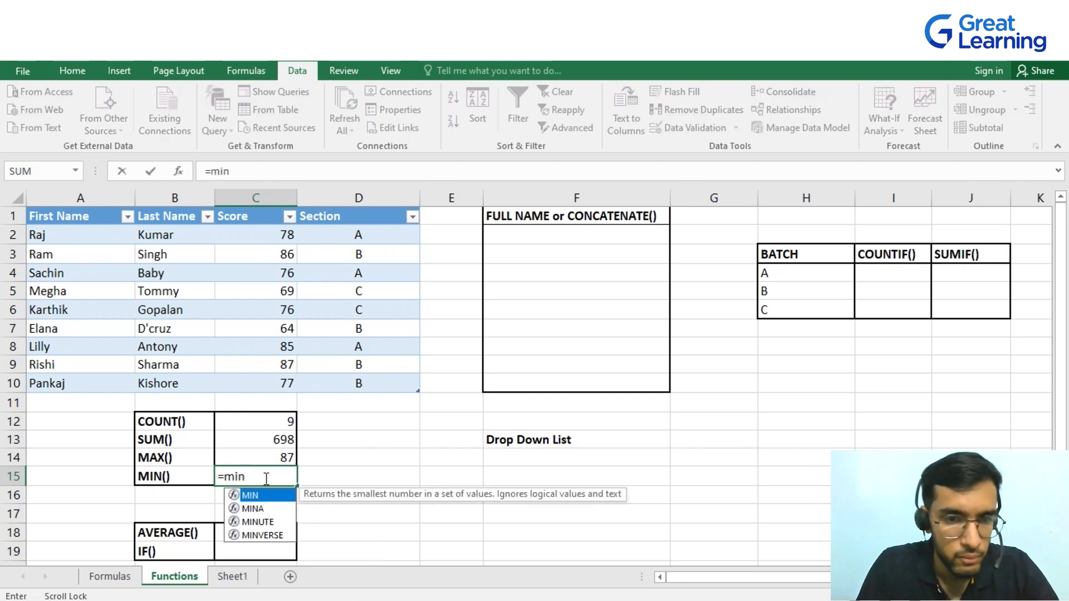
key("Tab")
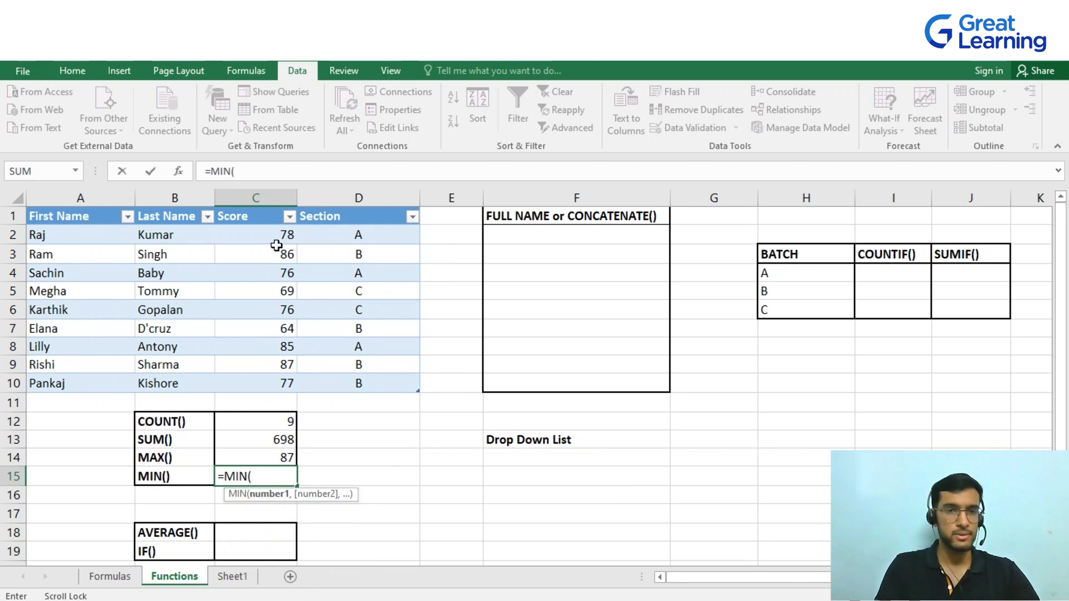
left_click_drag(285, 235, 285, 380)
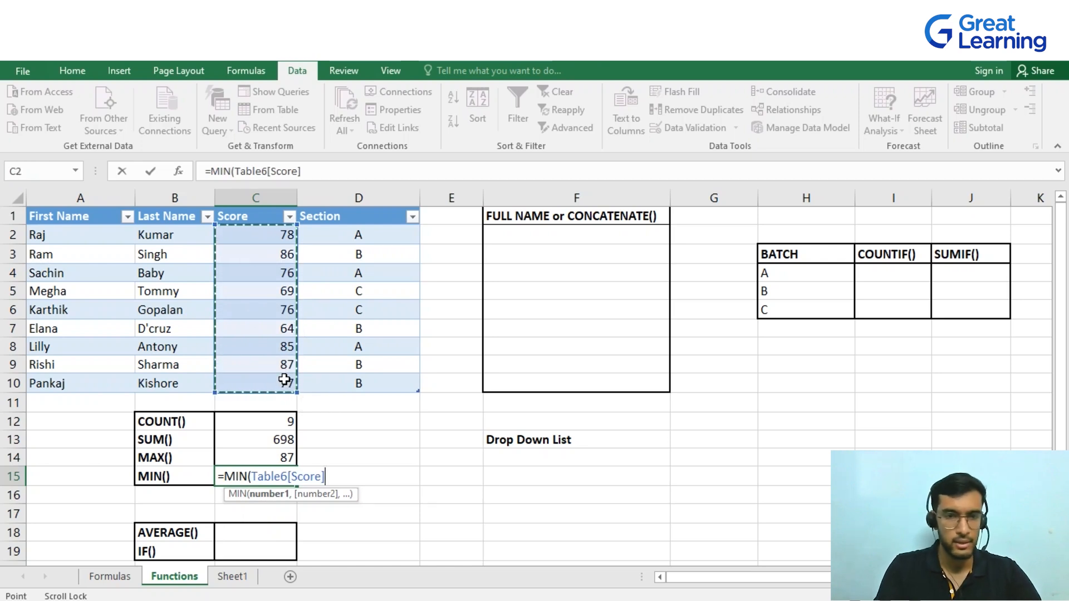
key("Return")
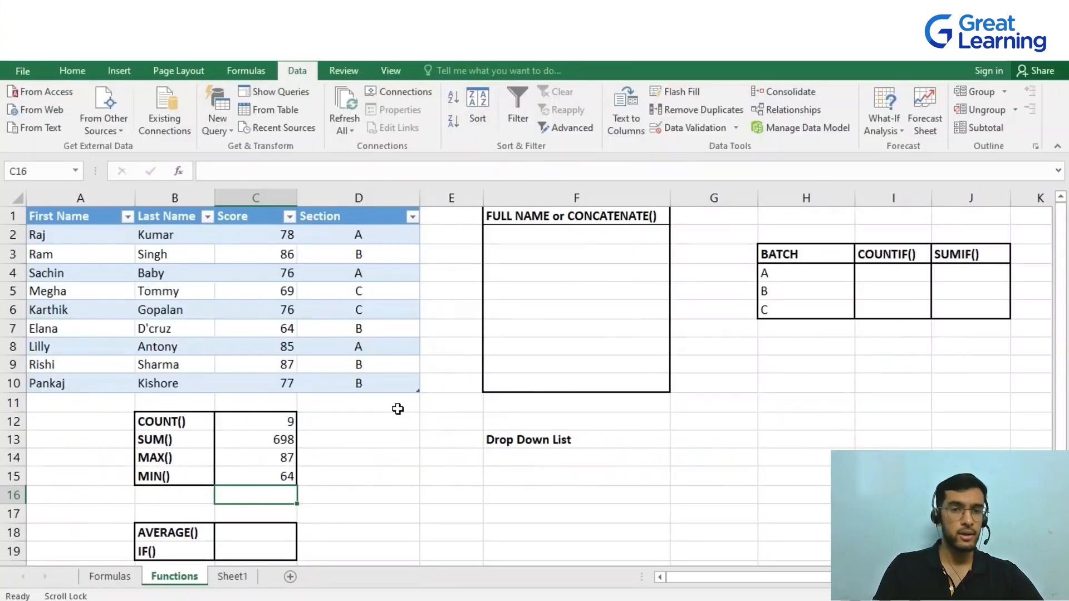
Enter an AVERAGE formula over the table's Score column in C18
left_click(266, 537)
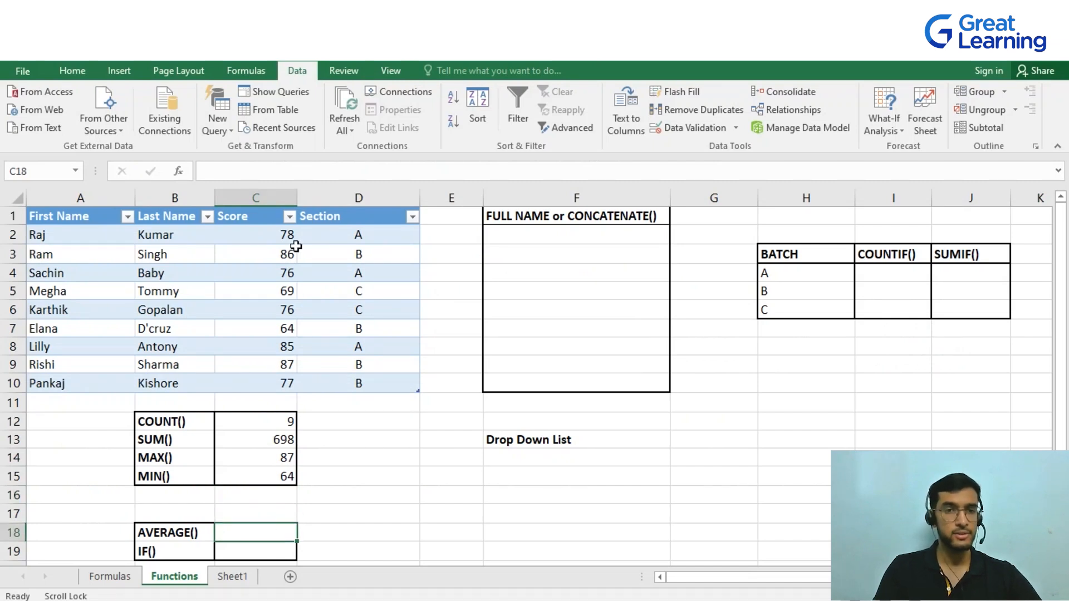
left_click_drag(289, 238, 285, 274)
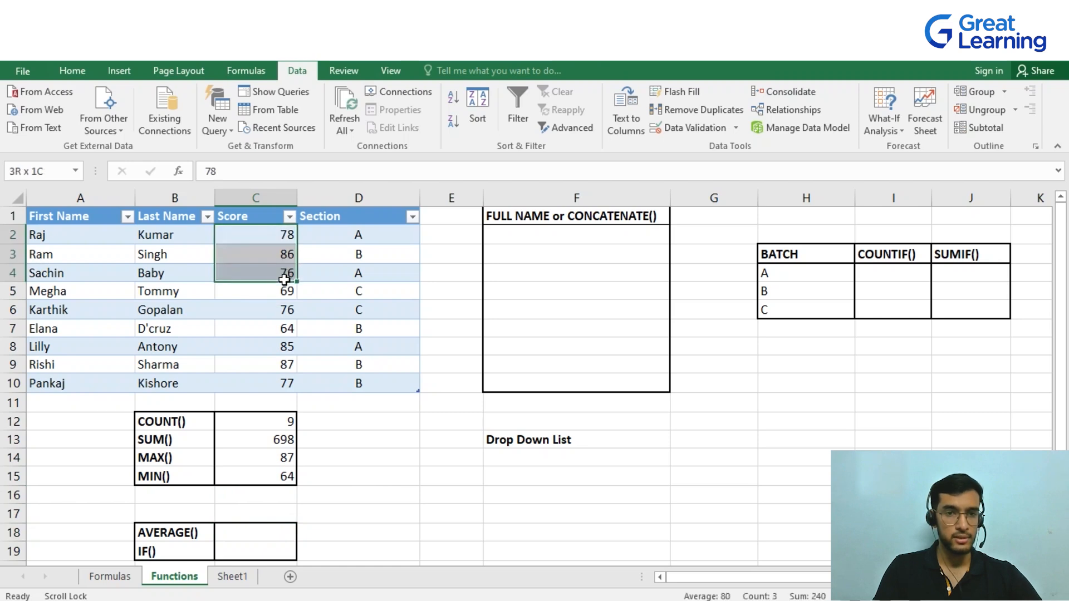
left_click(270, 533)
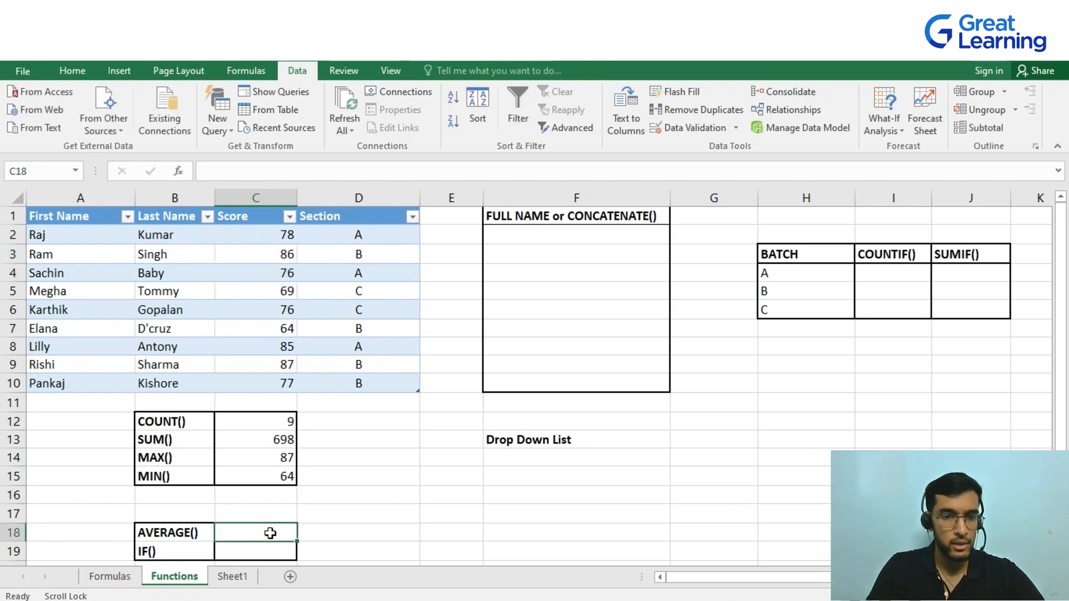
type("=")
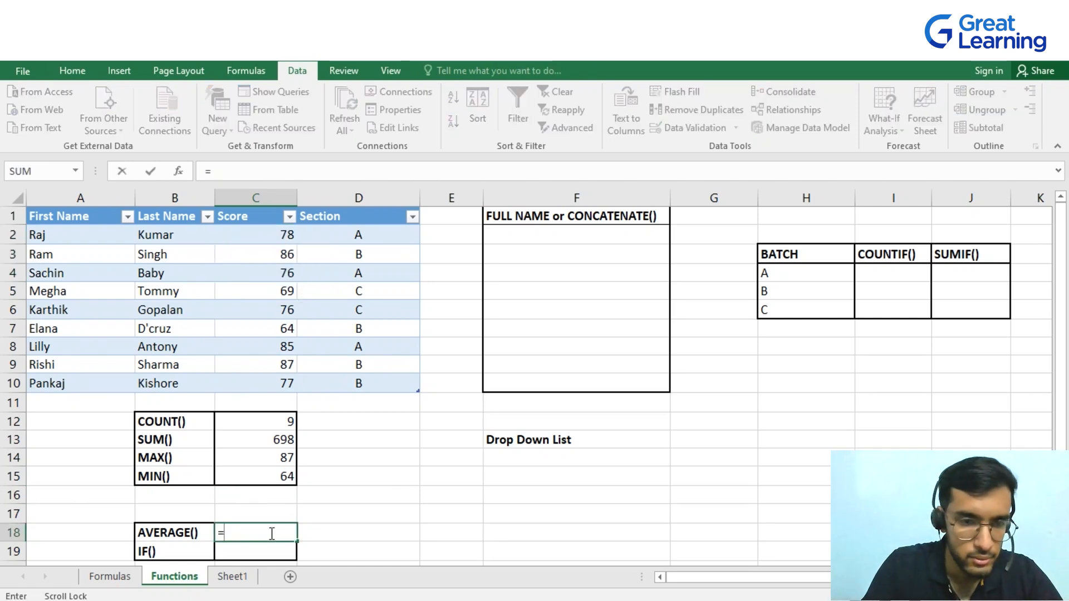
type("aver")
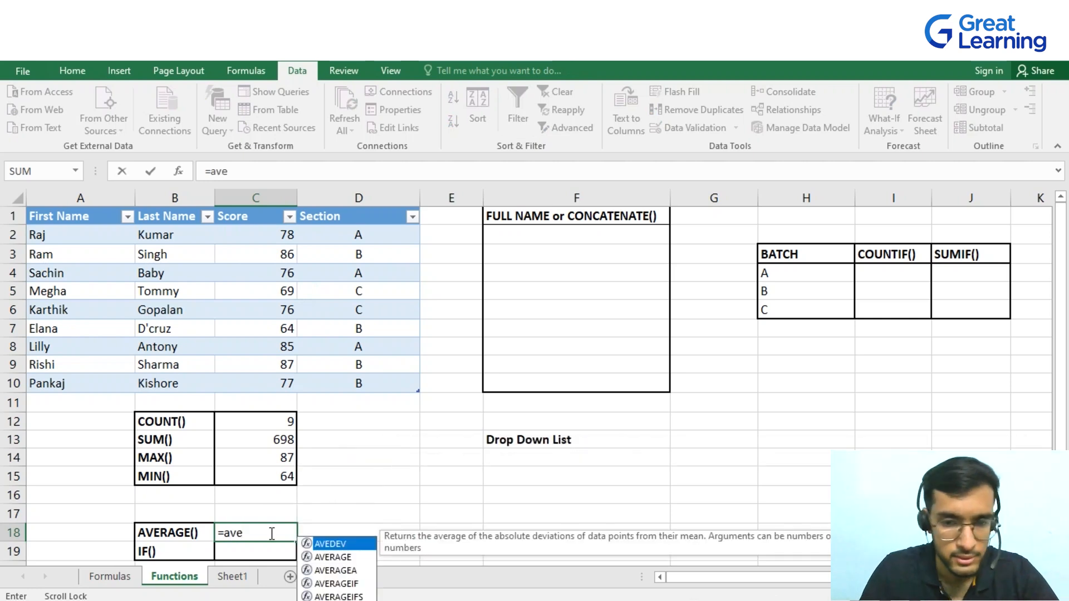
key("Tab")
left_click_drag(249, 237, 258, 383)
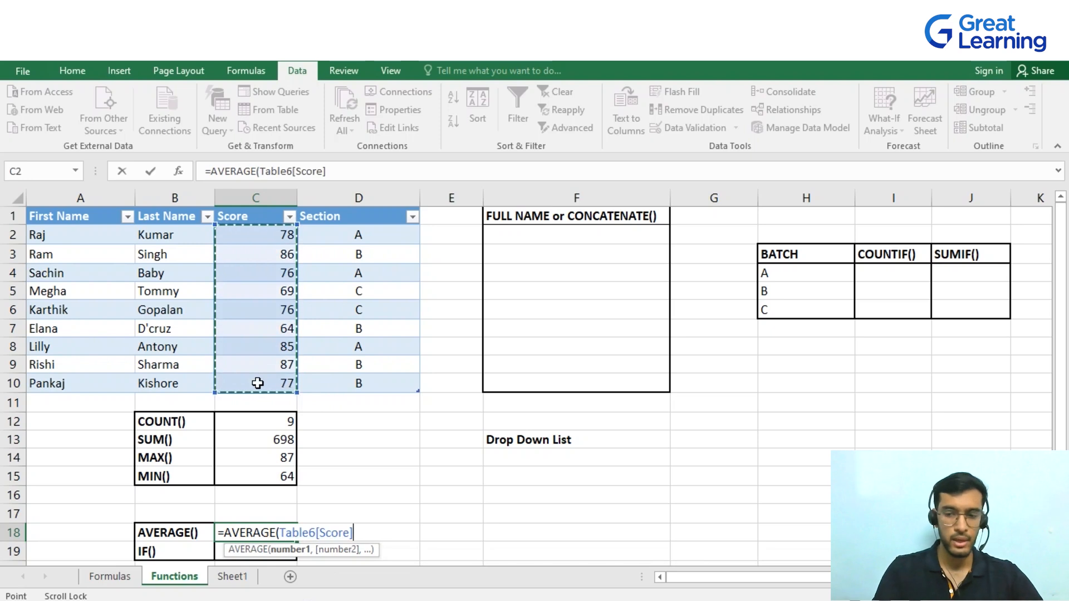
key("Return")
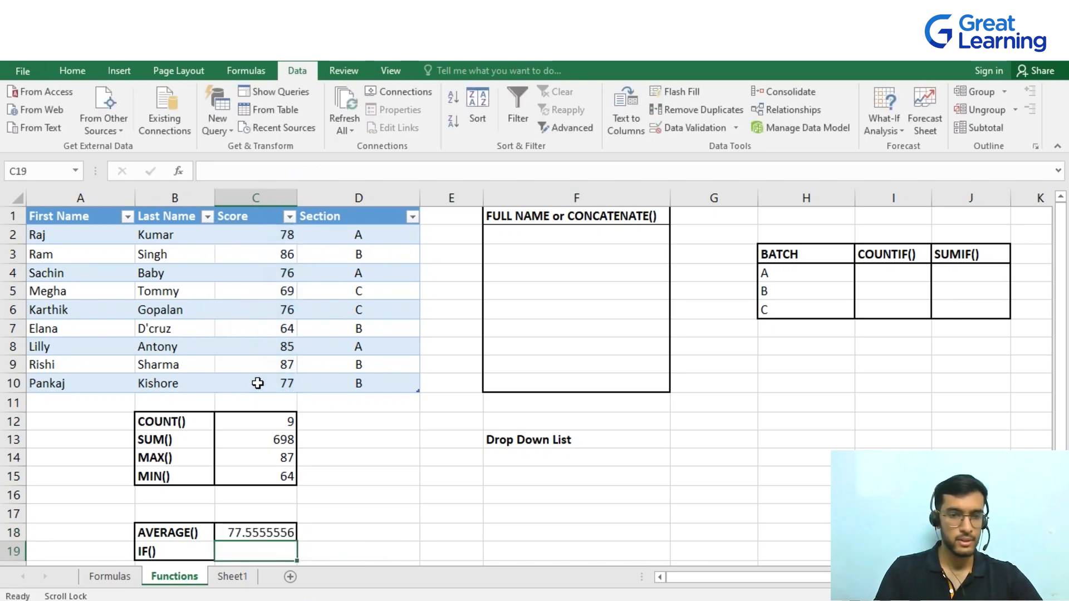
Enter an IF formula in C19 returning "CDB" when the average in C18 is below 75, otherwise "Good Performance"
scroll(361, 444, "down", 1)
scroll(363, 439, "up", 1)
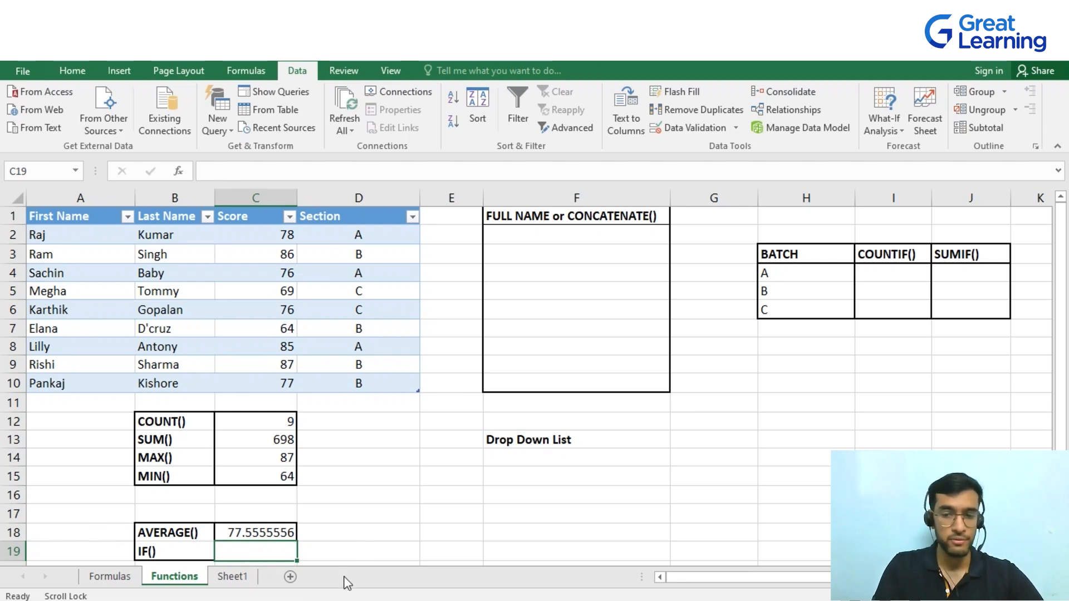
type("=if")
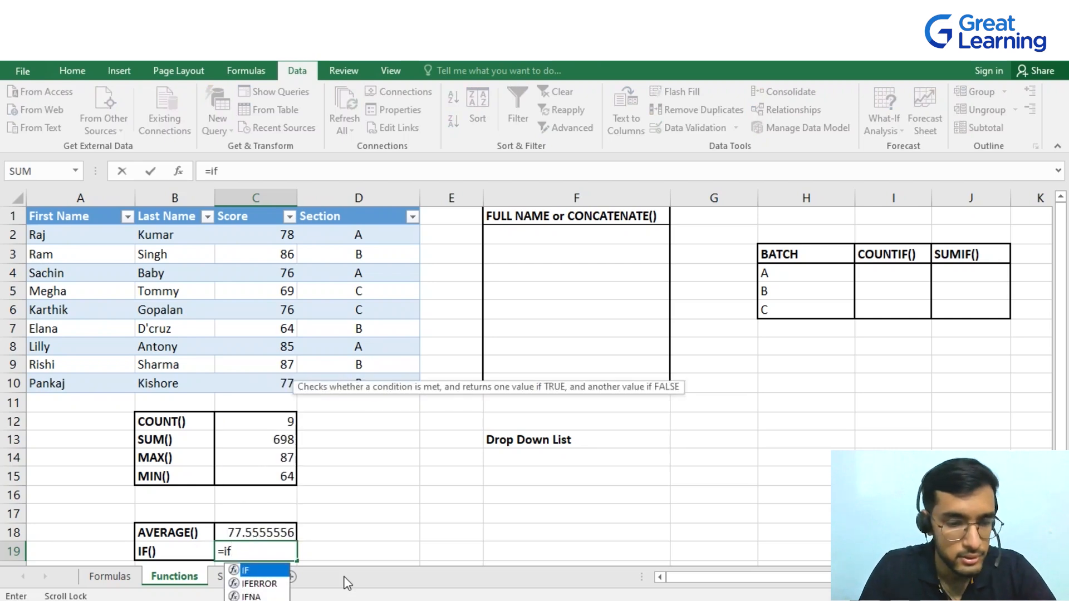
key("Tab")
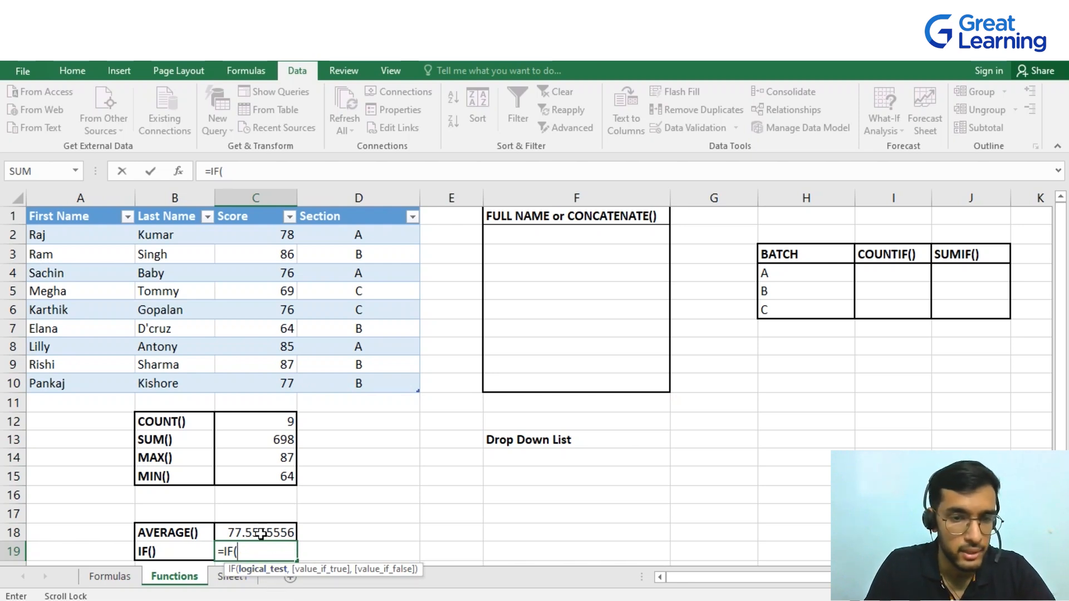
left_click(261, 533)
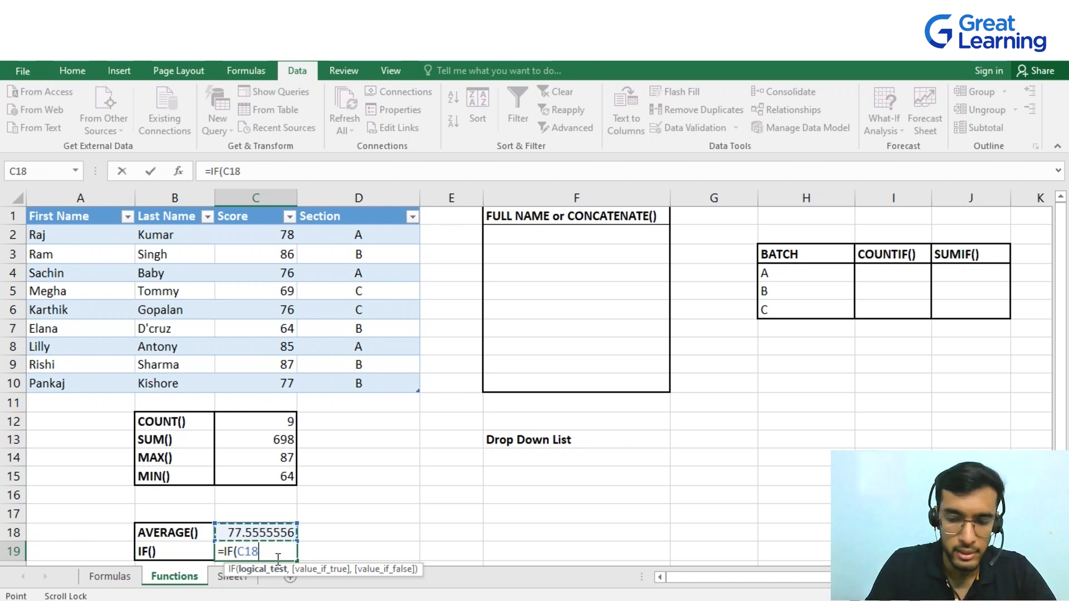
type("<75")
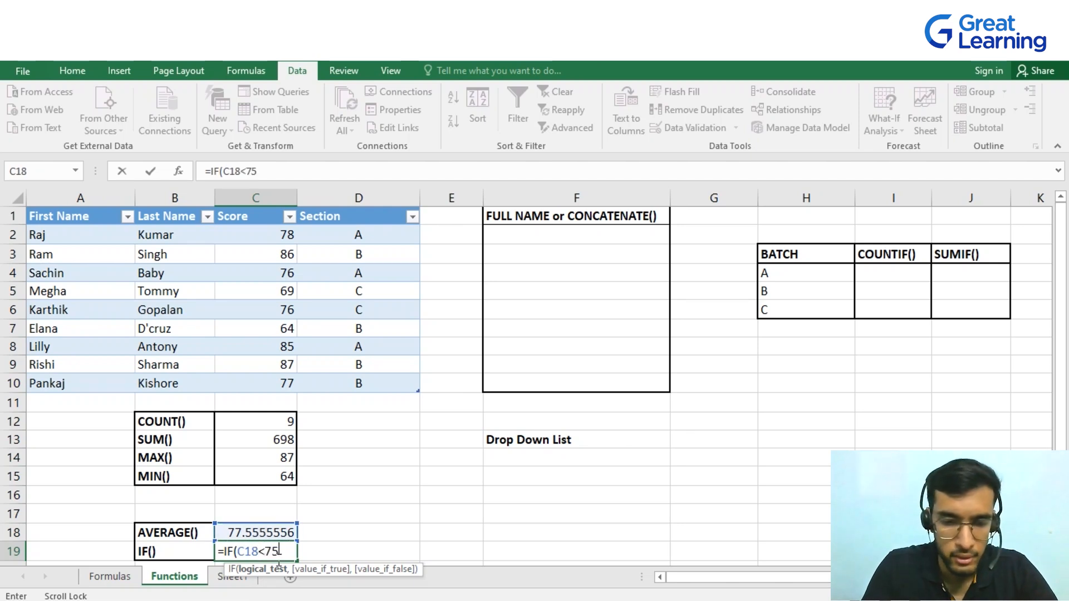
type(",")
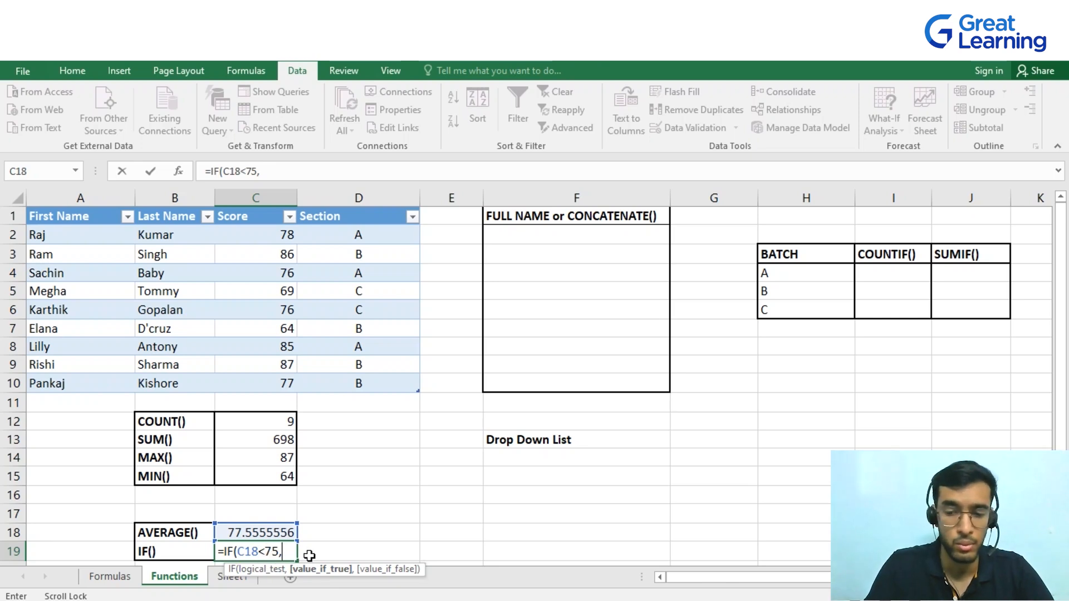
type("\"")
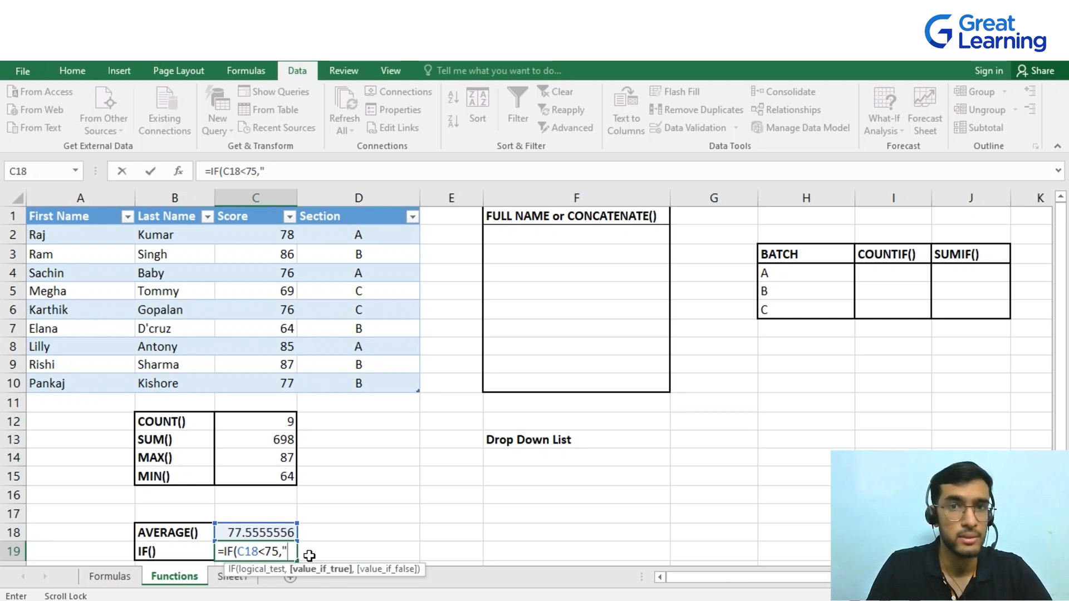
type("C")
type("D")
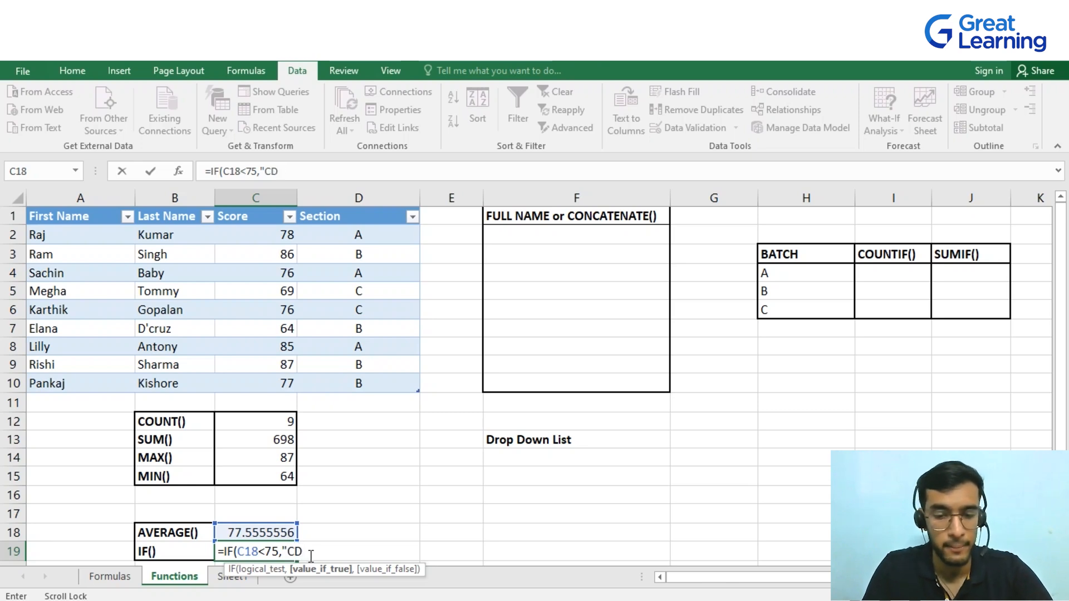
type("B\",")
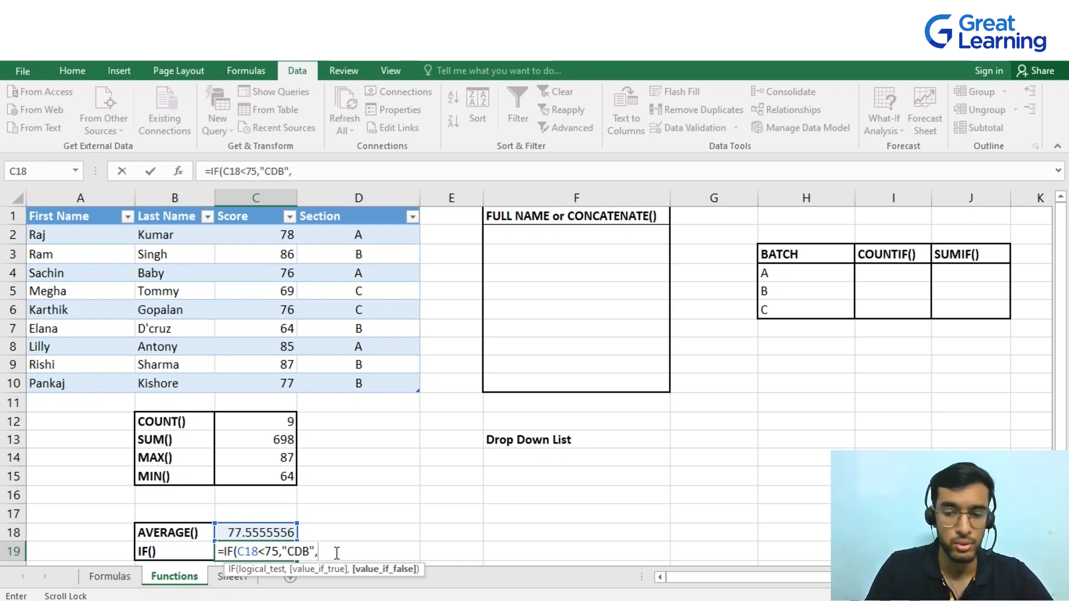
type("\"")
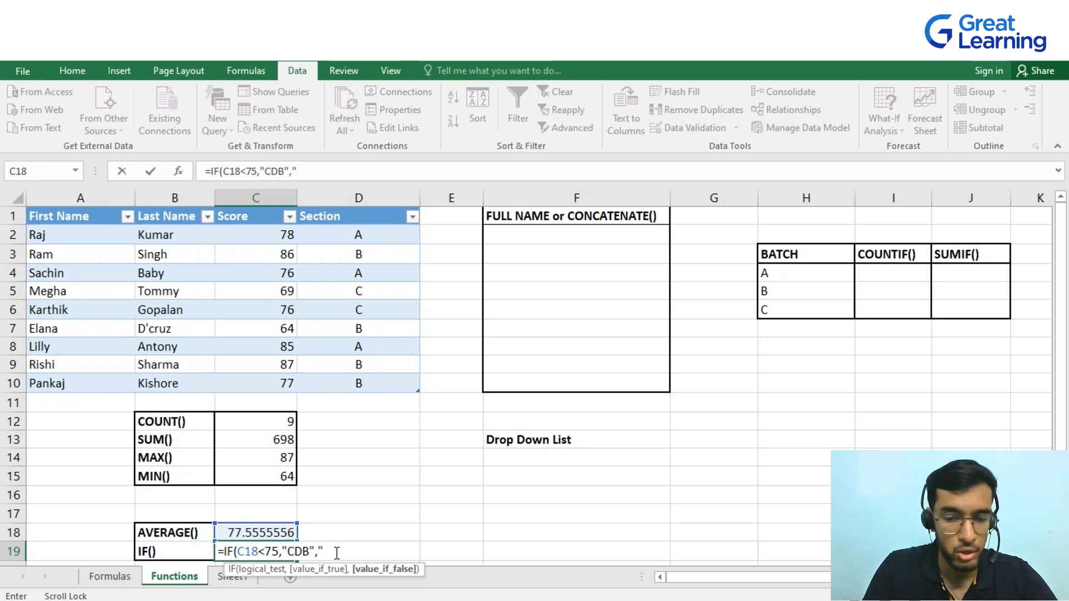
type("Goo")
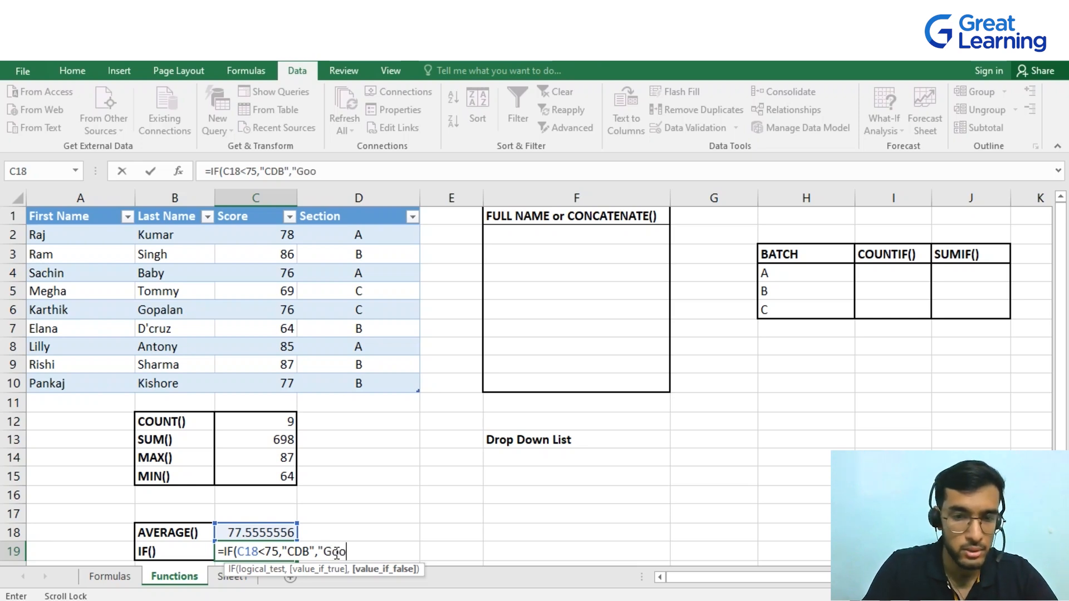
type("d Perf")
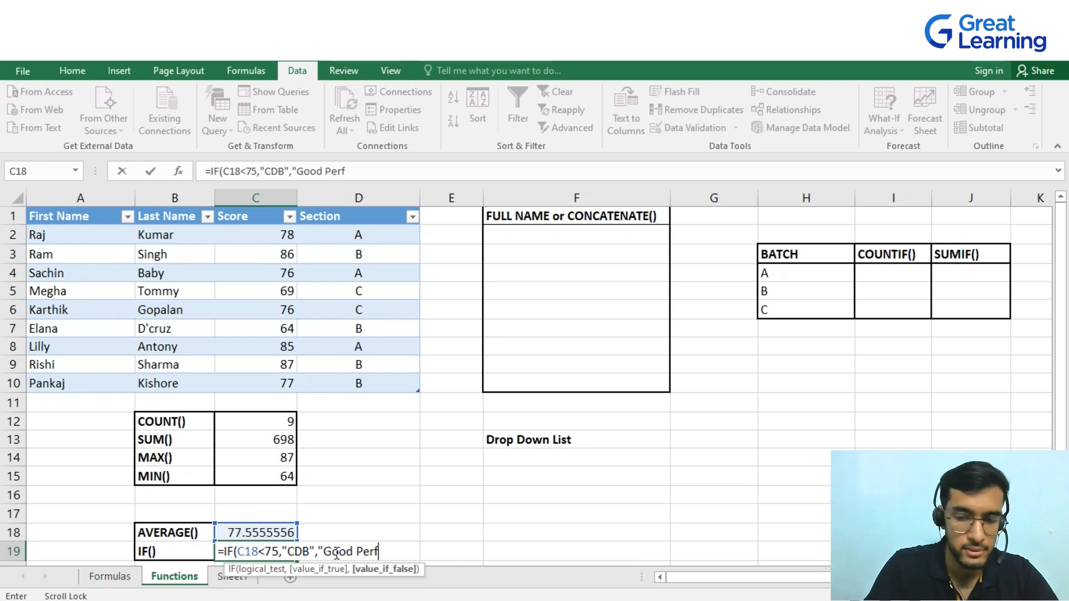
type("ormanc")
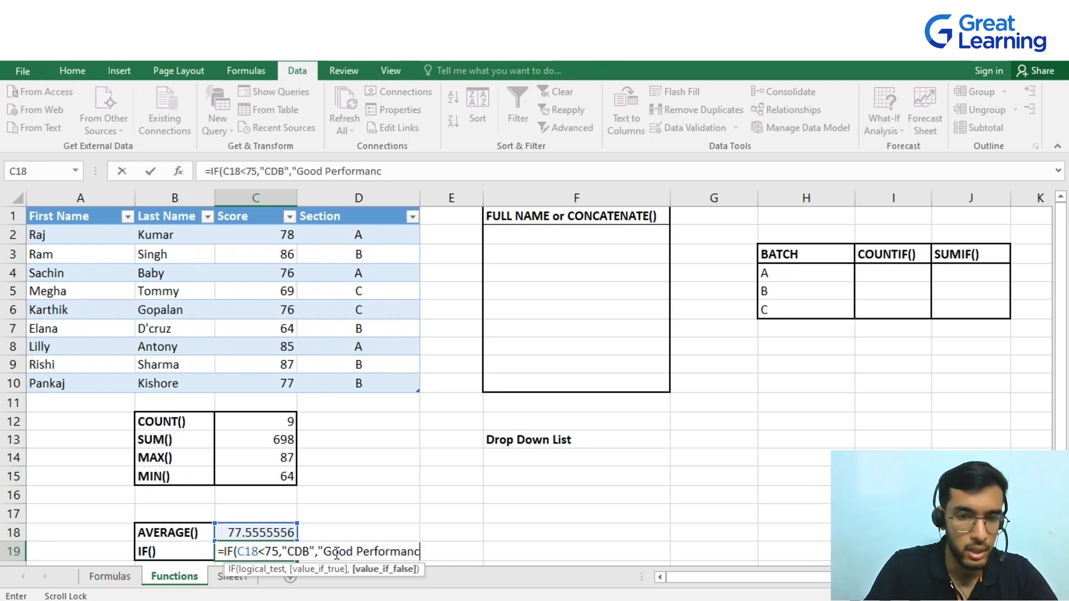
type("e\"")
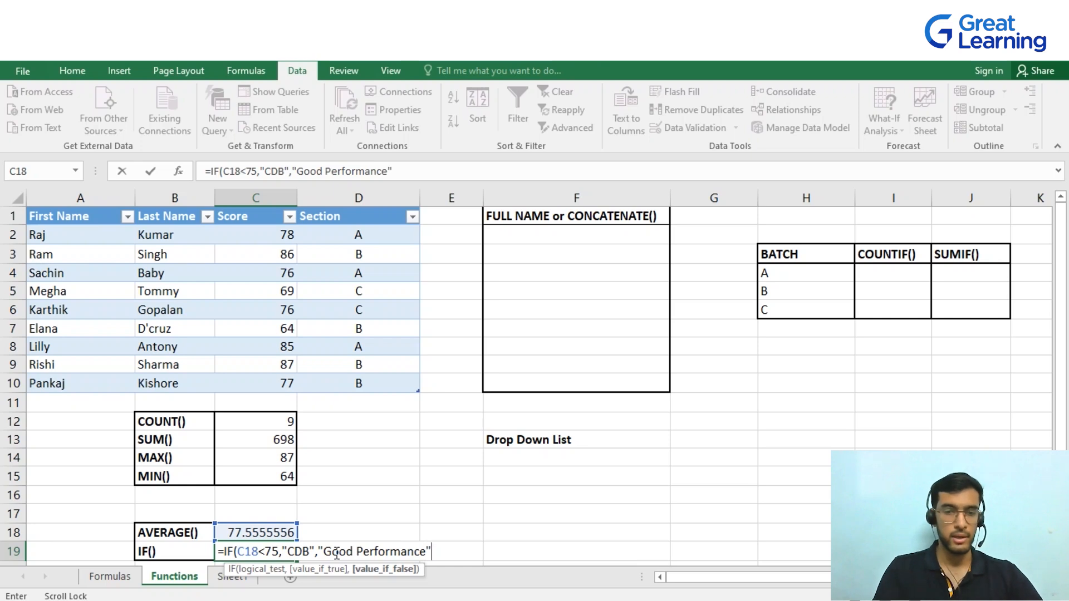
key("Return")
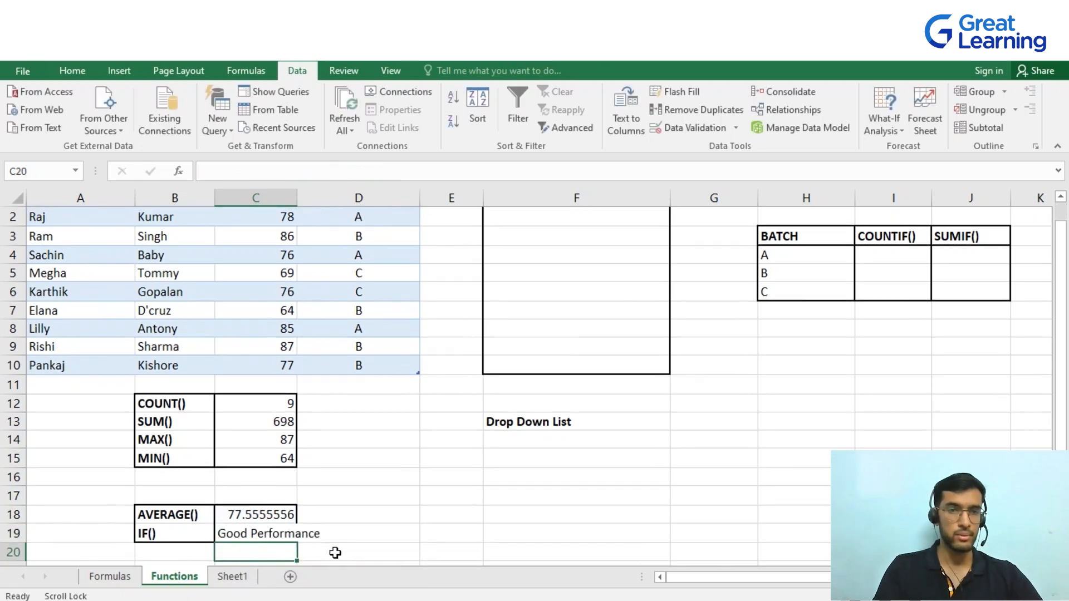
Autofit the Score column's width and change the second student's score in C3 to 60
double_click(299, 197)
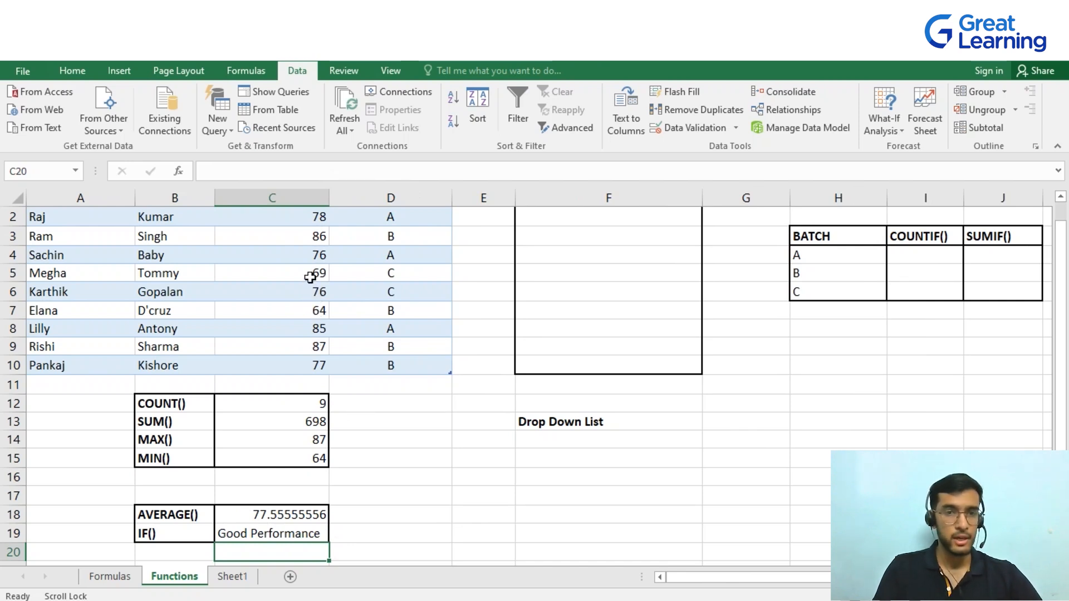
left_click(318, 236)
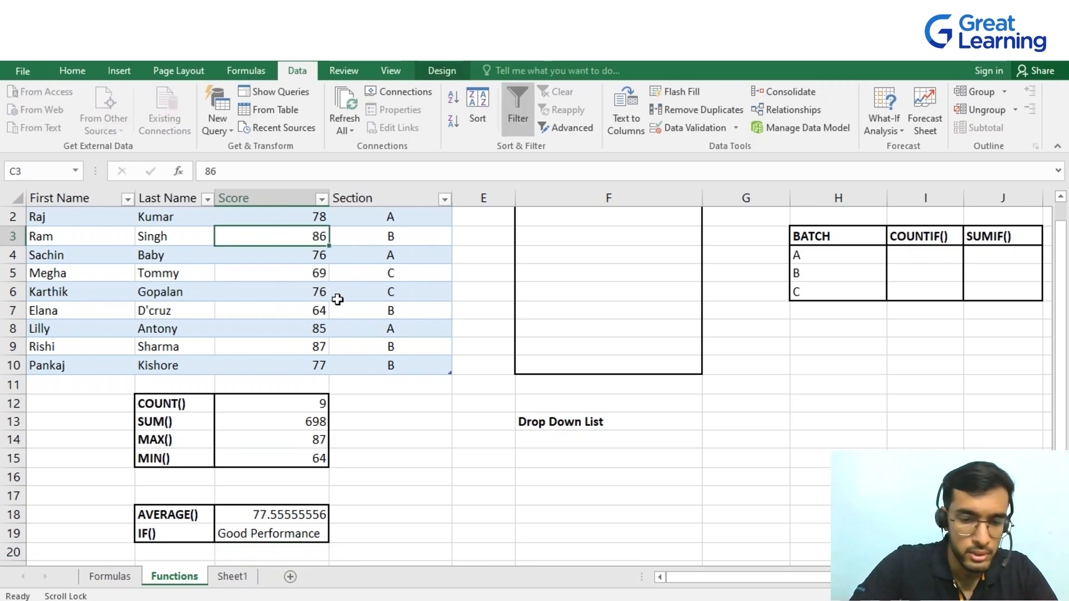
type("60")
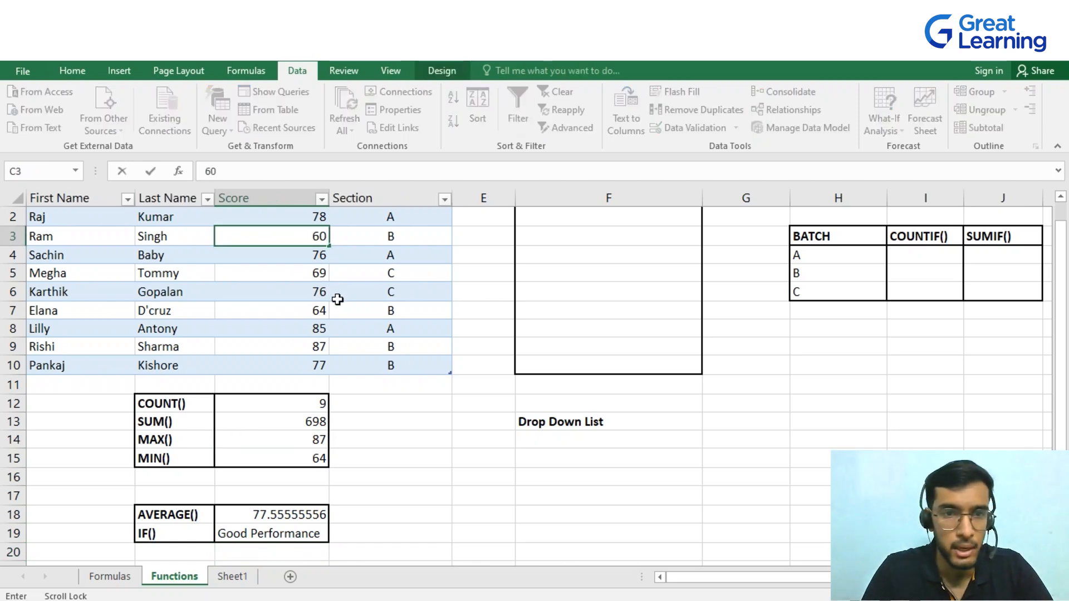
key("Return")
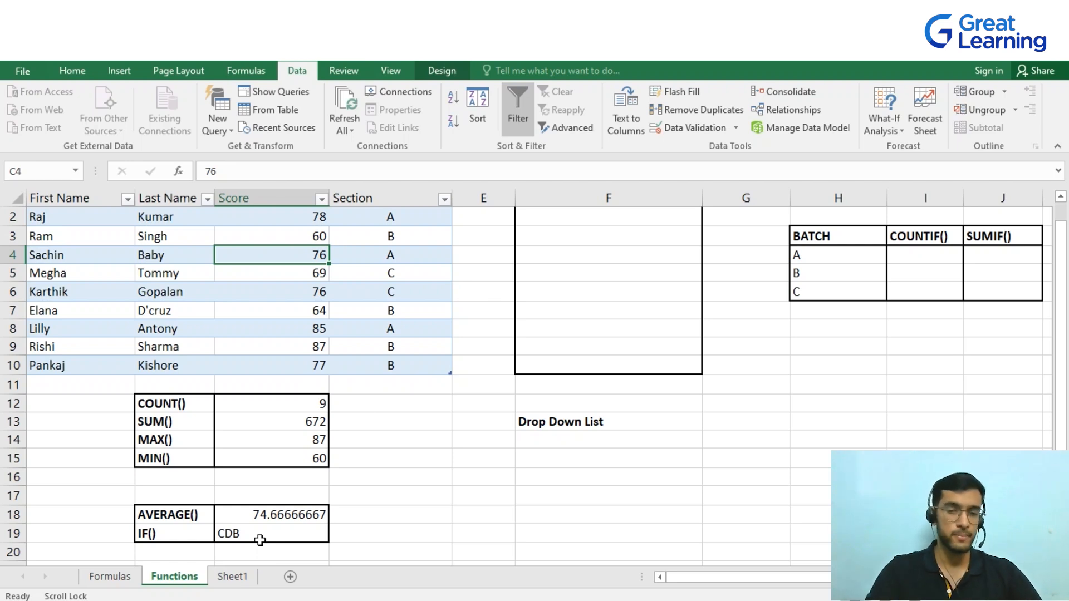
Enter a CONCATENATE formula in F2 joining the first row's First Name and Last Name
scroll(659, 440, "up", 1)
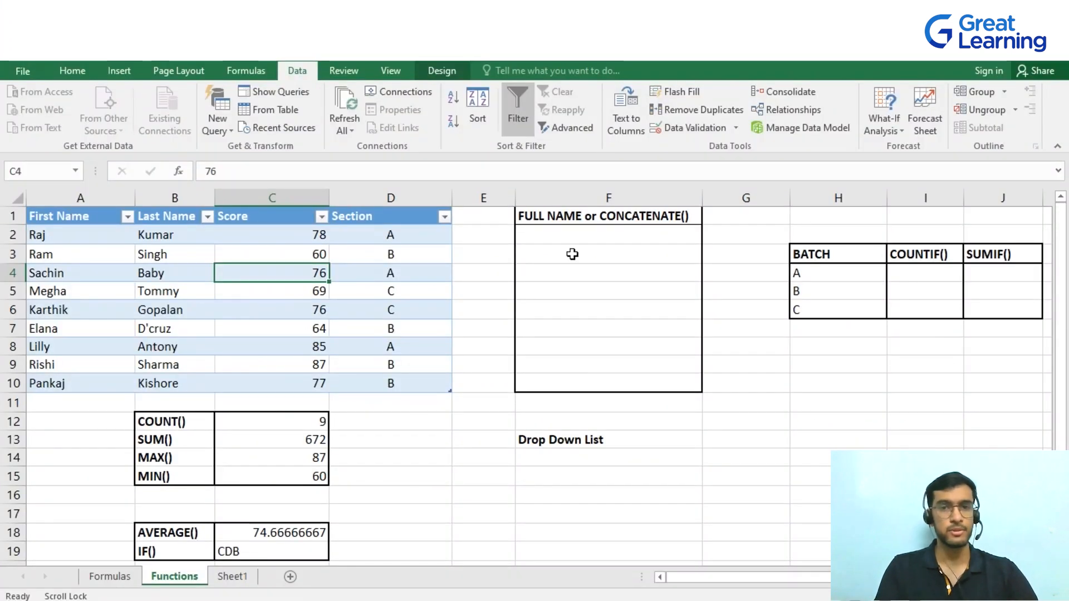
left_click(585, 235)
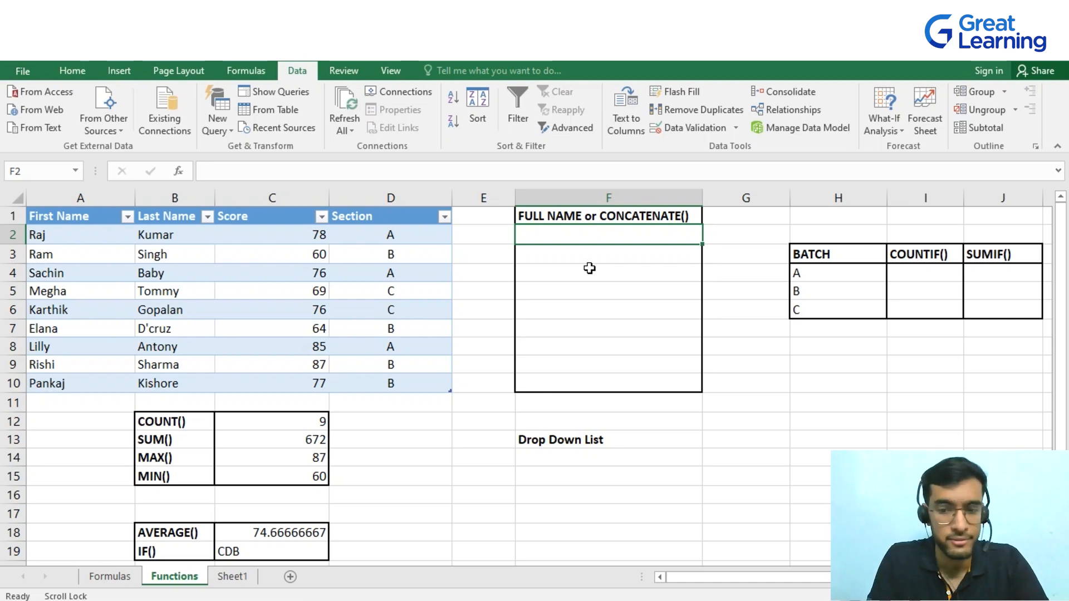
type("=")
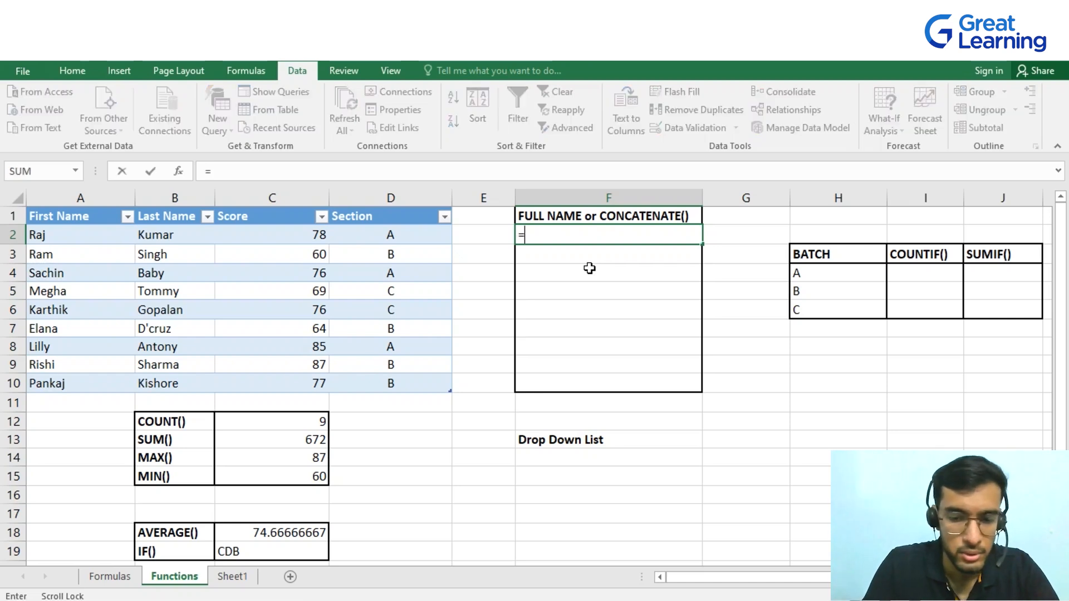
type("conca")
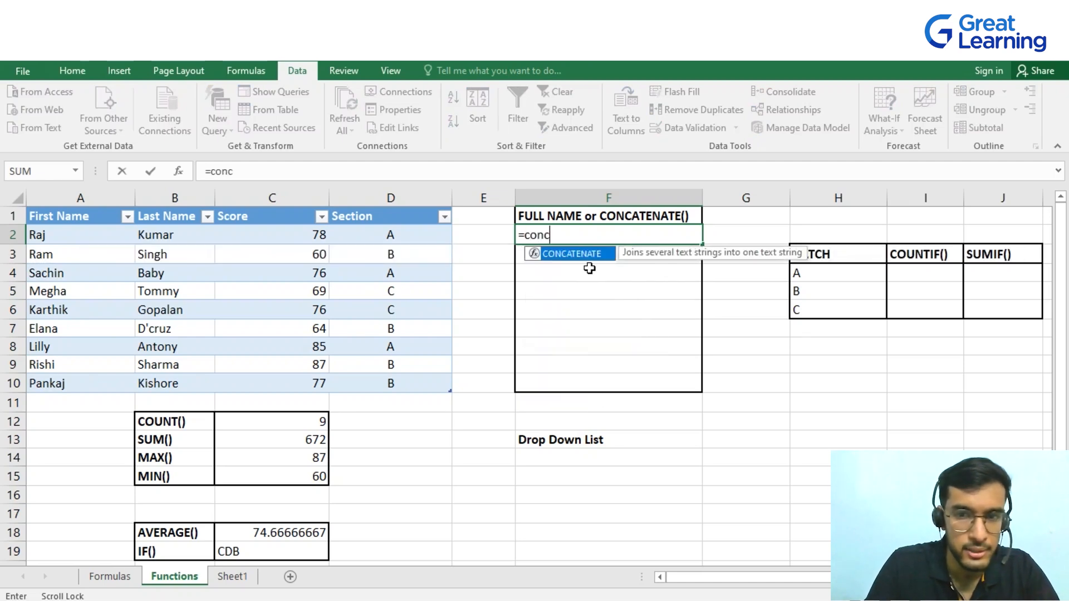
key("Tab")
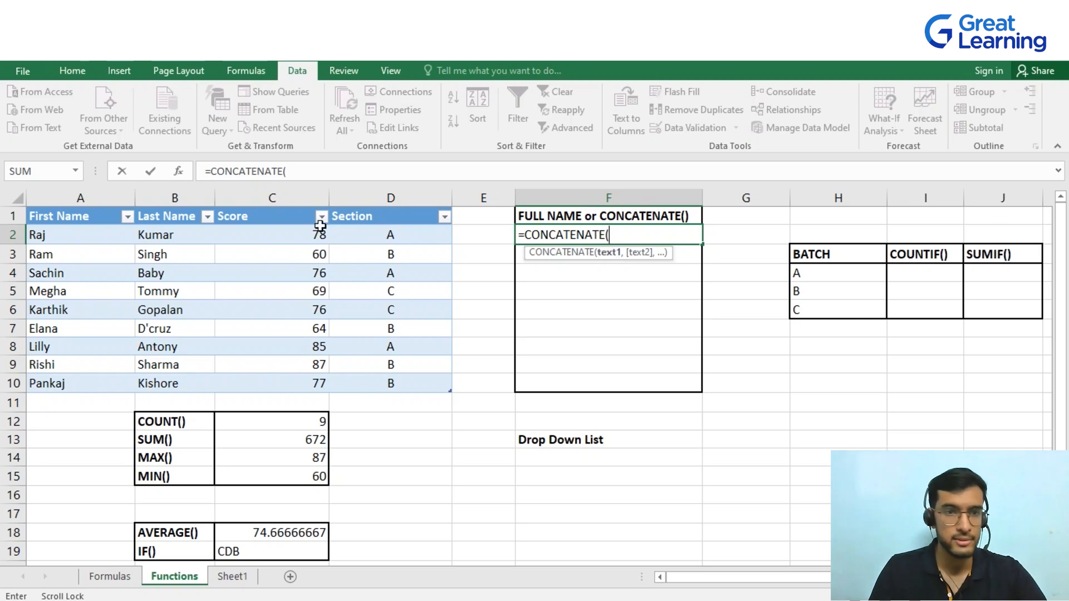
left_click(73, 236)
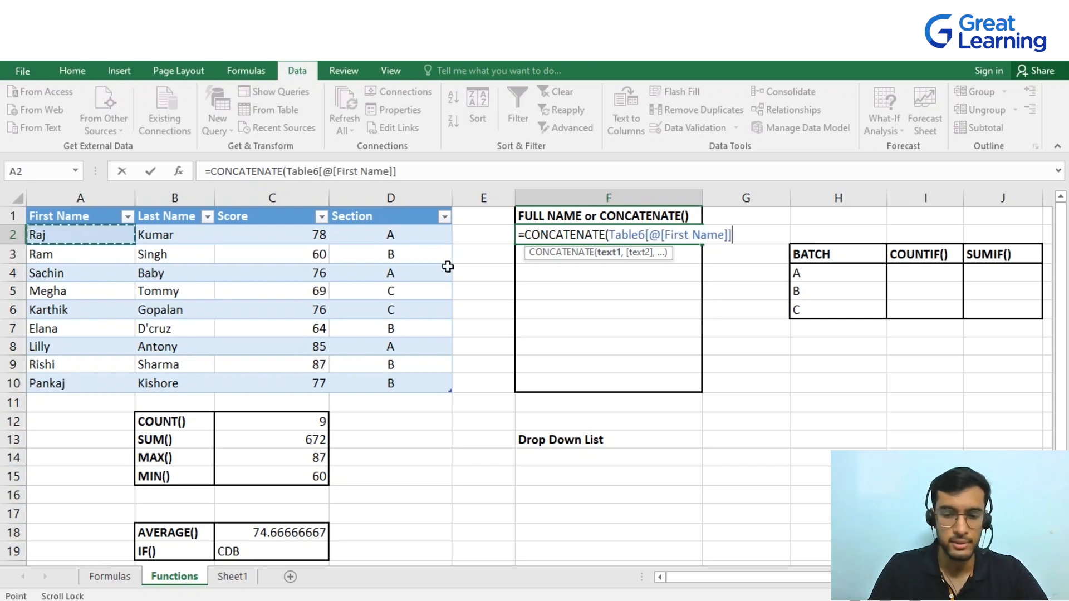
type(",")
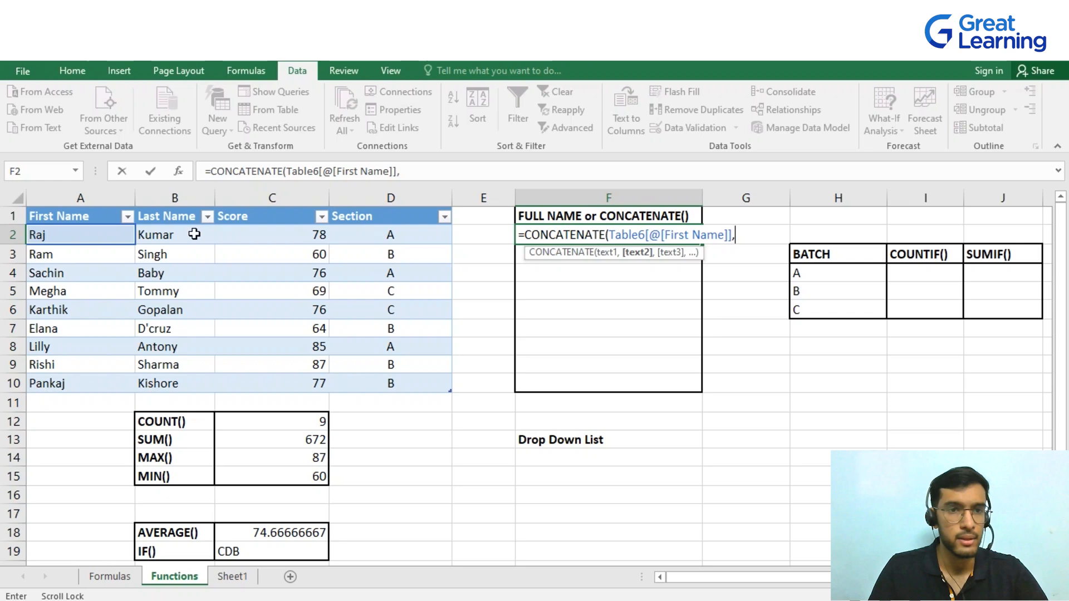
left_click(178, 237)
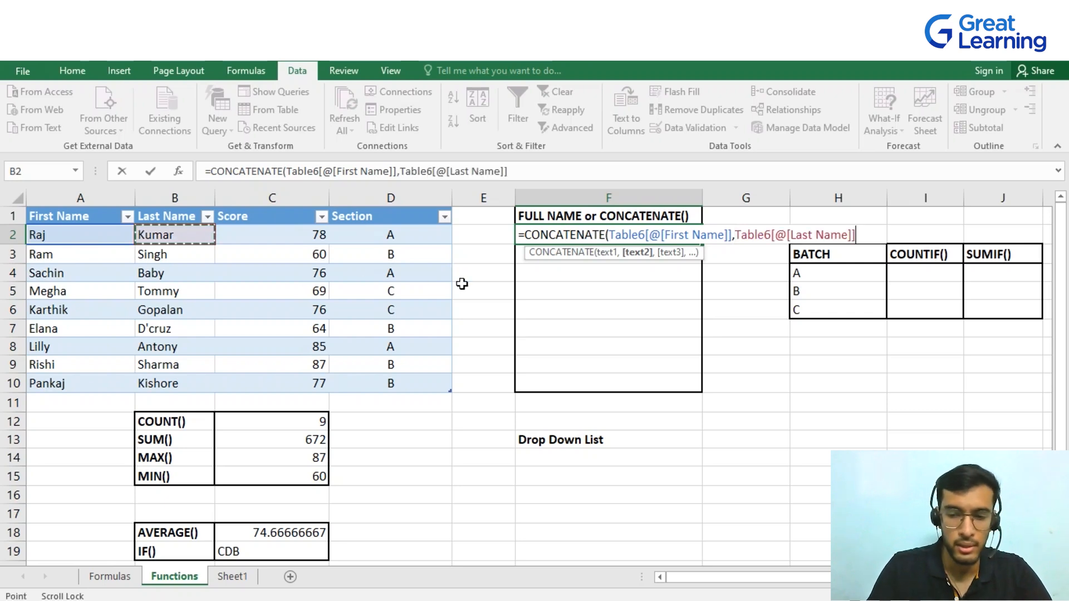
key("Return")
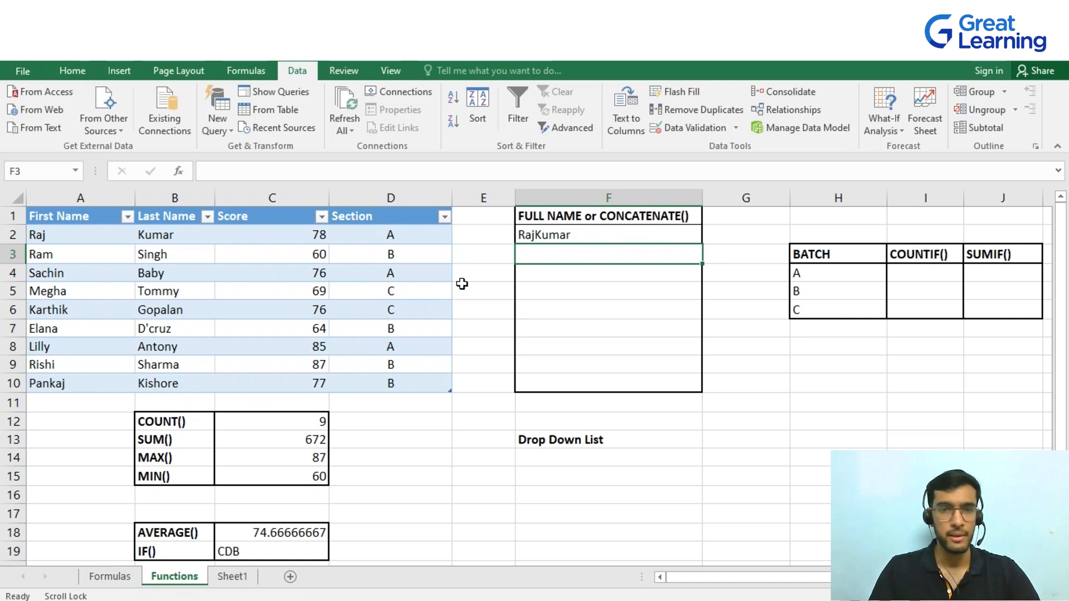
Edit F2's CONCATENATE formula to insert a space " " between the first and last name
double_click(576, 235)
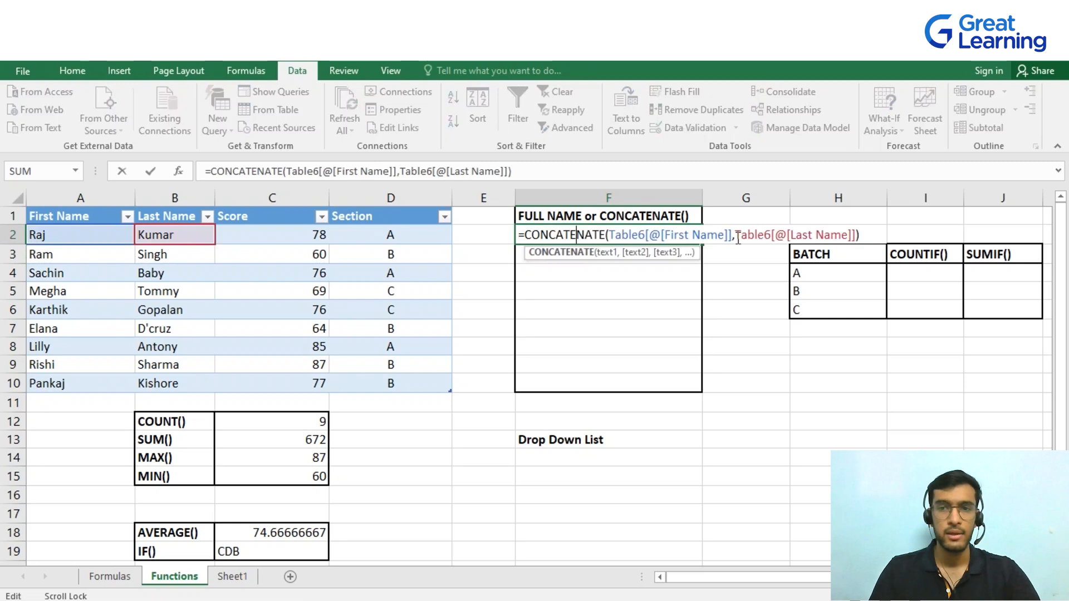
left_click(736, 235)
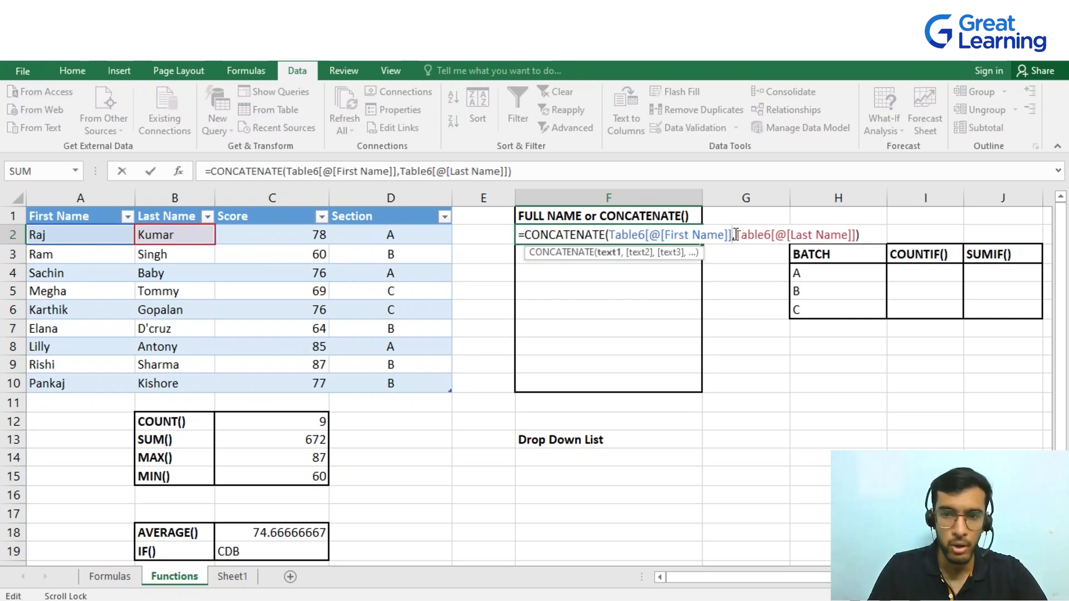
type("\"\"")
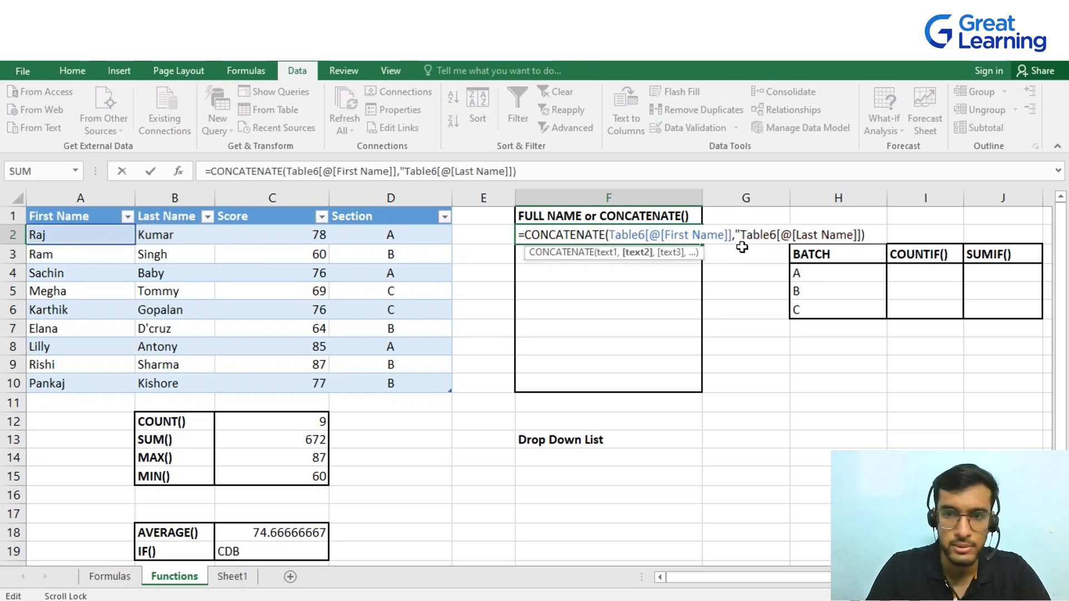
key("Left")
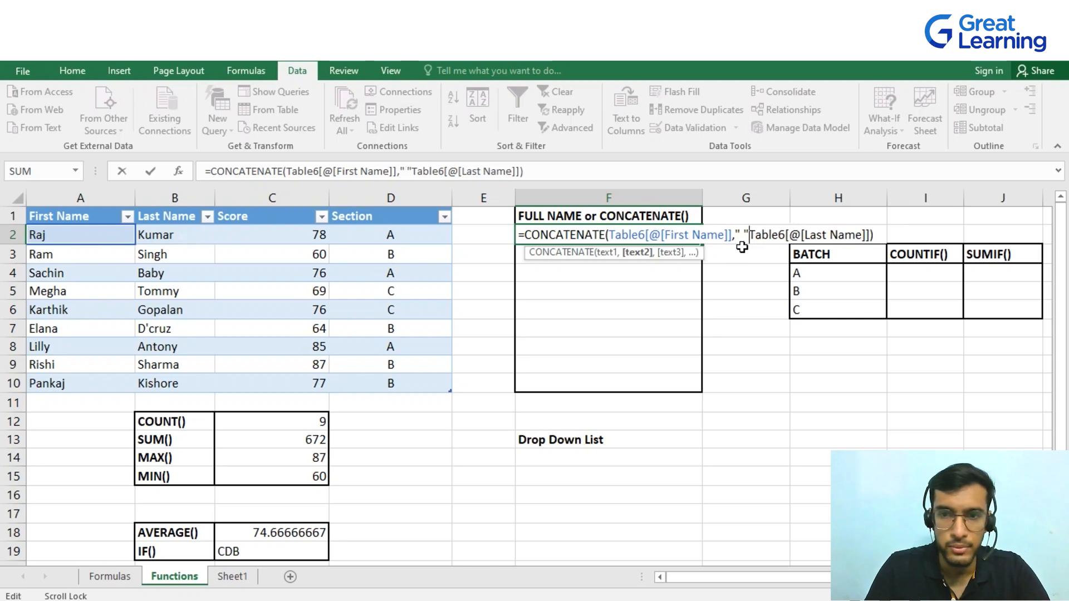
type(",")
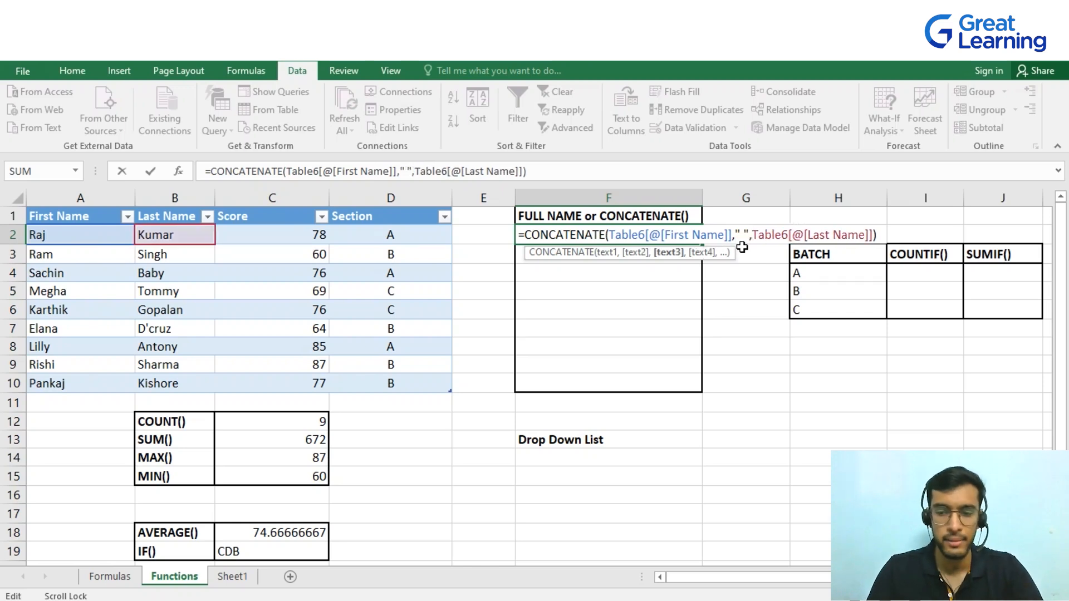
key("Return")
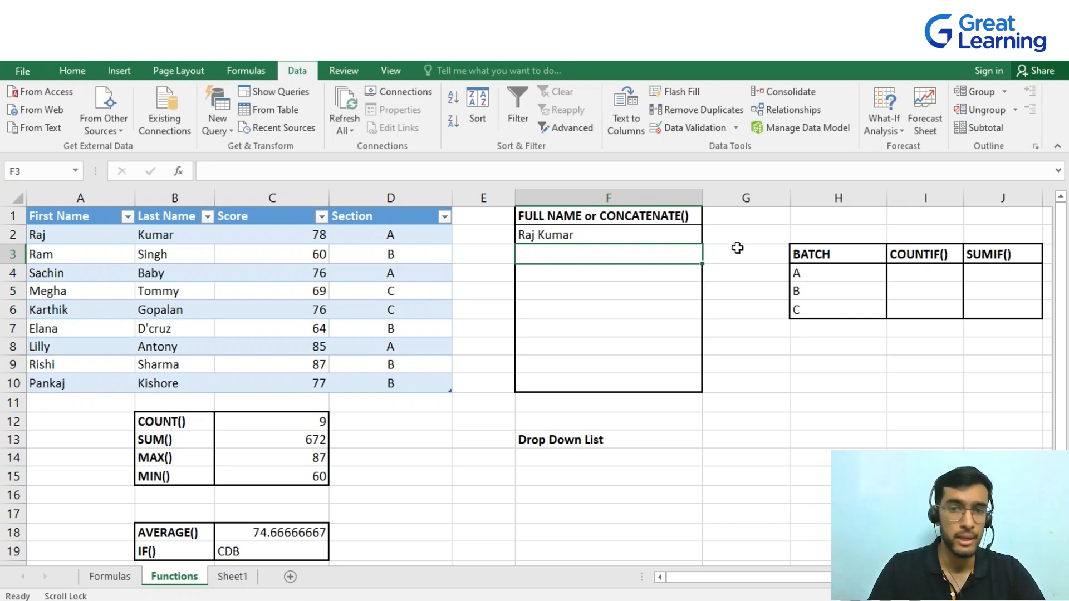
double_click(606, 234)
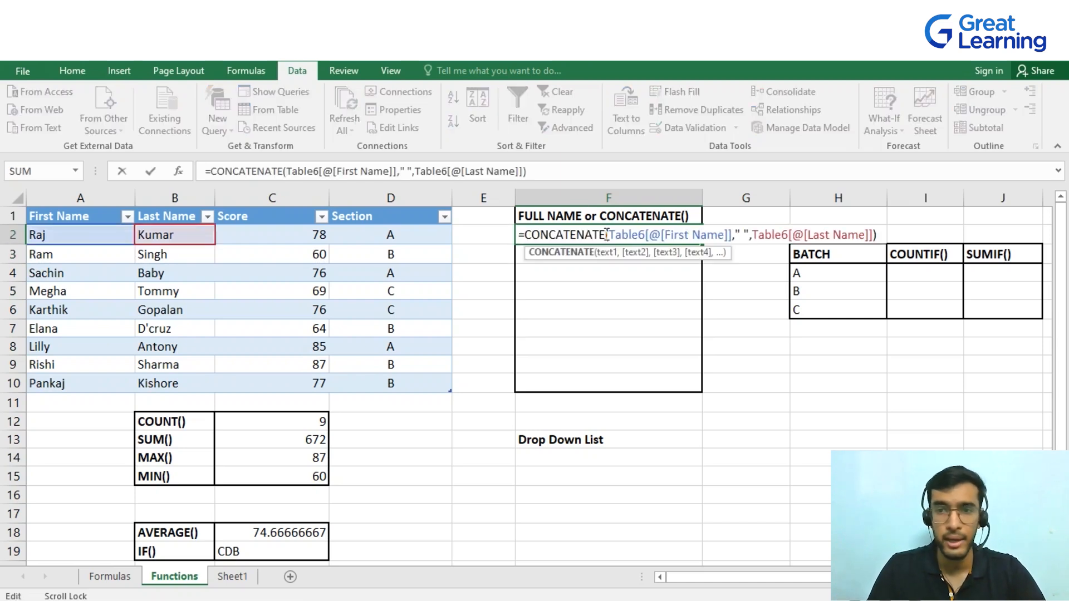
Append the Score to F2's CONCATENATE formula after the last name and confirm it
left_click(874, 236)
type(",")
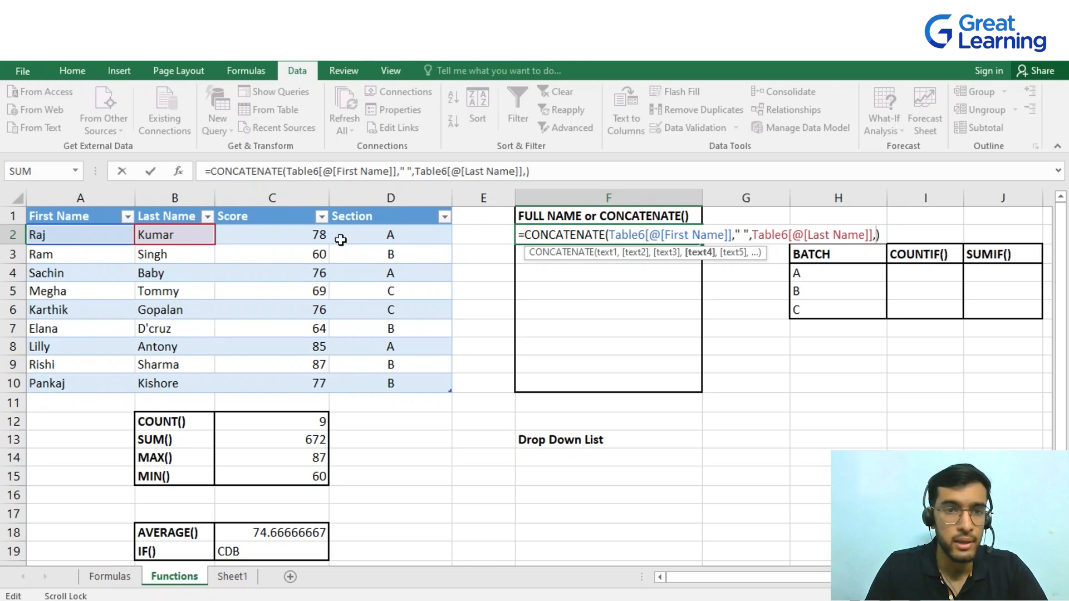
left_click(281, 237)
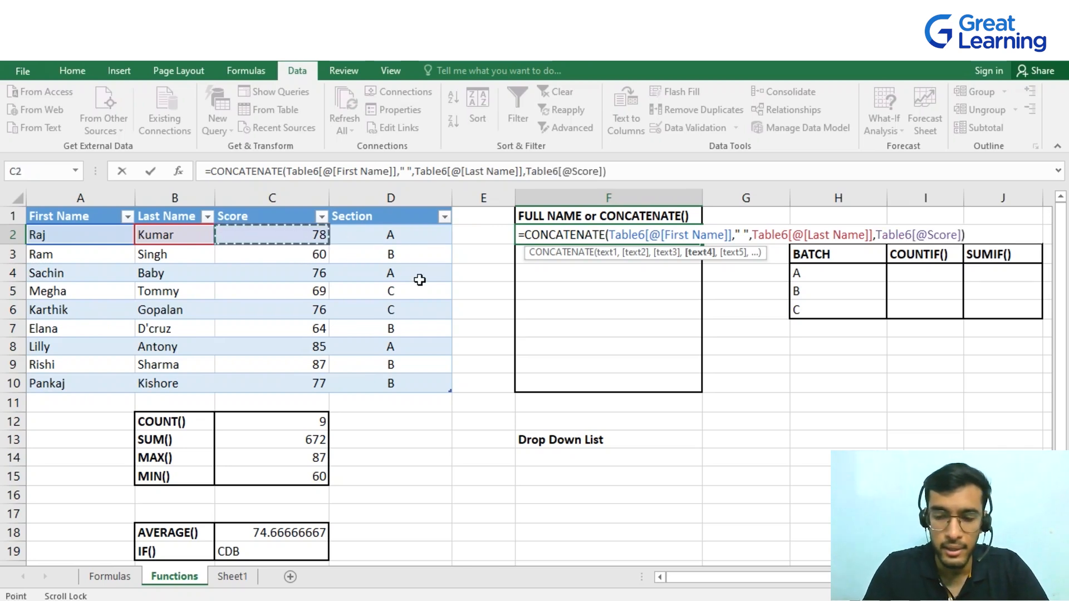
key("ctrl+Return")
key("Return")
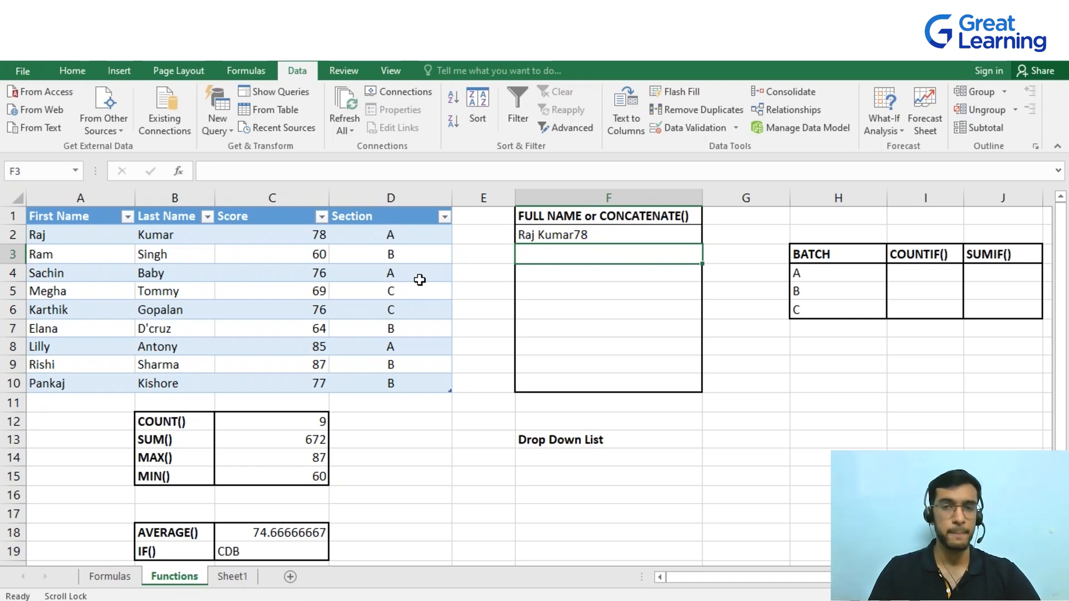
Fill F2's CONCATENATE formula down through F10 for all students
left_click(621, 236)
left_click_drag(701, 245, 700, 390)
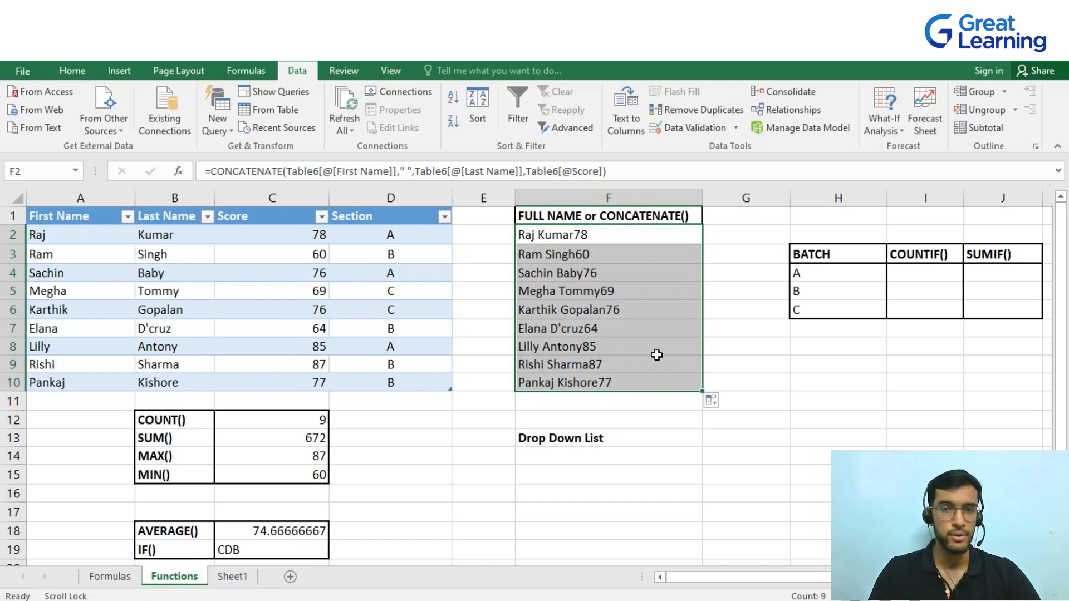
left_click(630, 412)
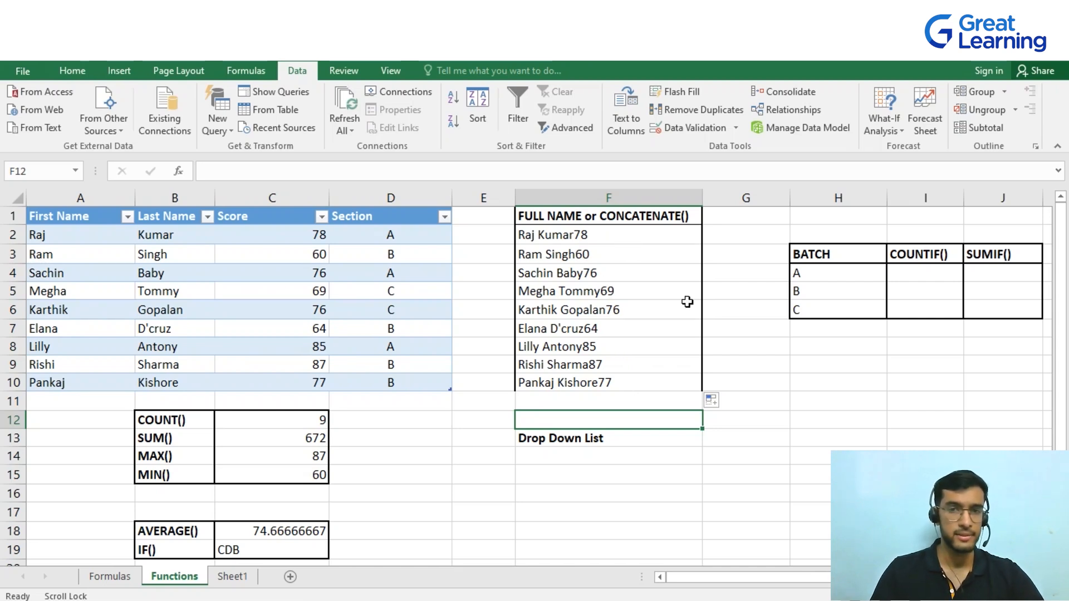
Enter a COUNTIF formula in I4 counting the table's Section entries that match batch H4
left_click(925, 273)
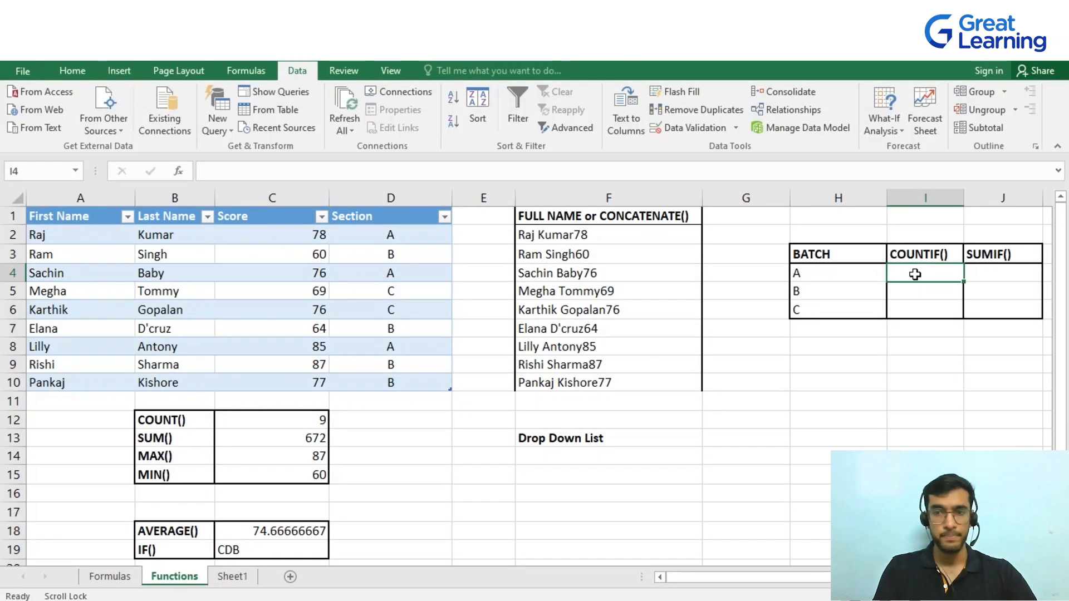
type("=")
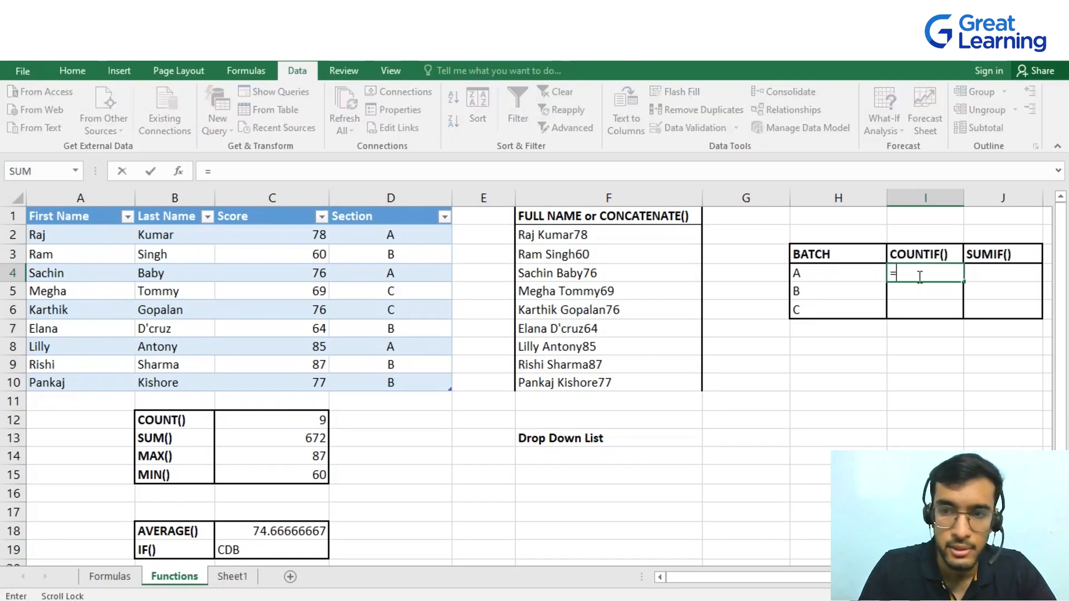
type("co")
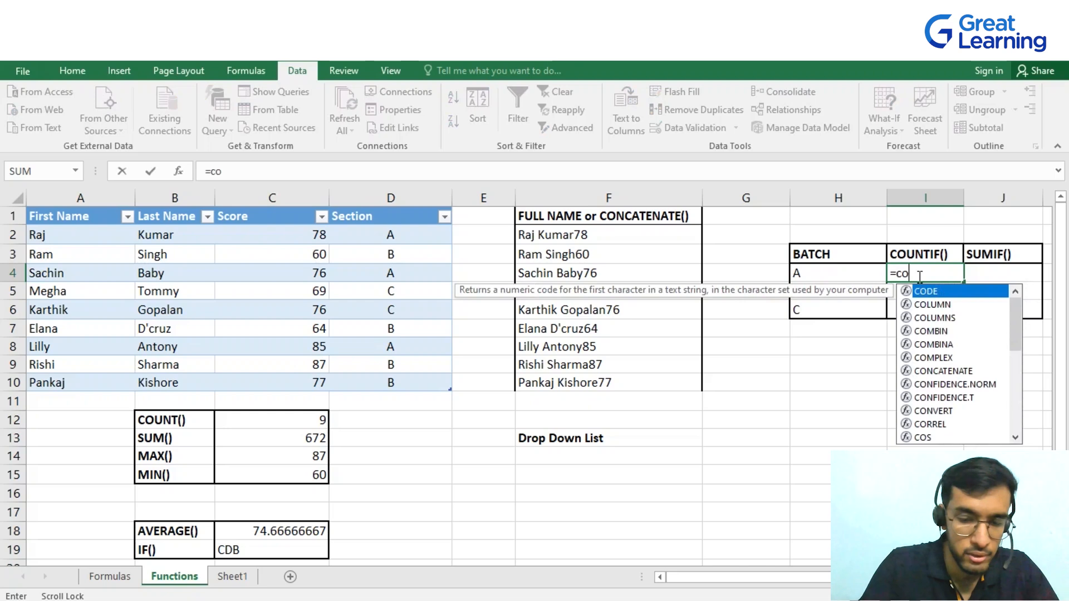
type("untif")
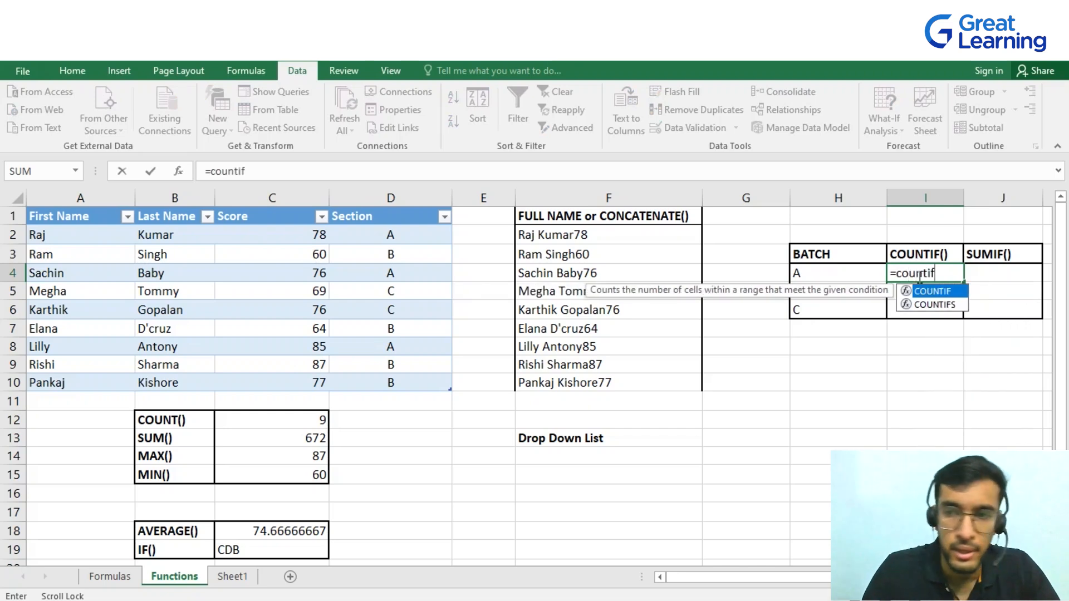
key("Tab")
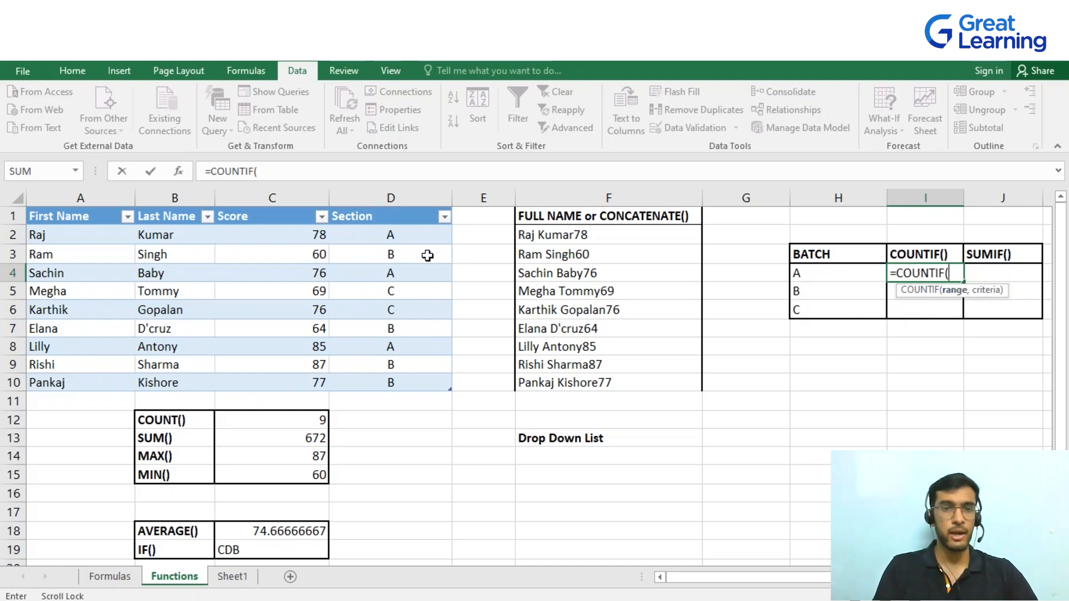
left_click_drag(416, 237, 425, 382)
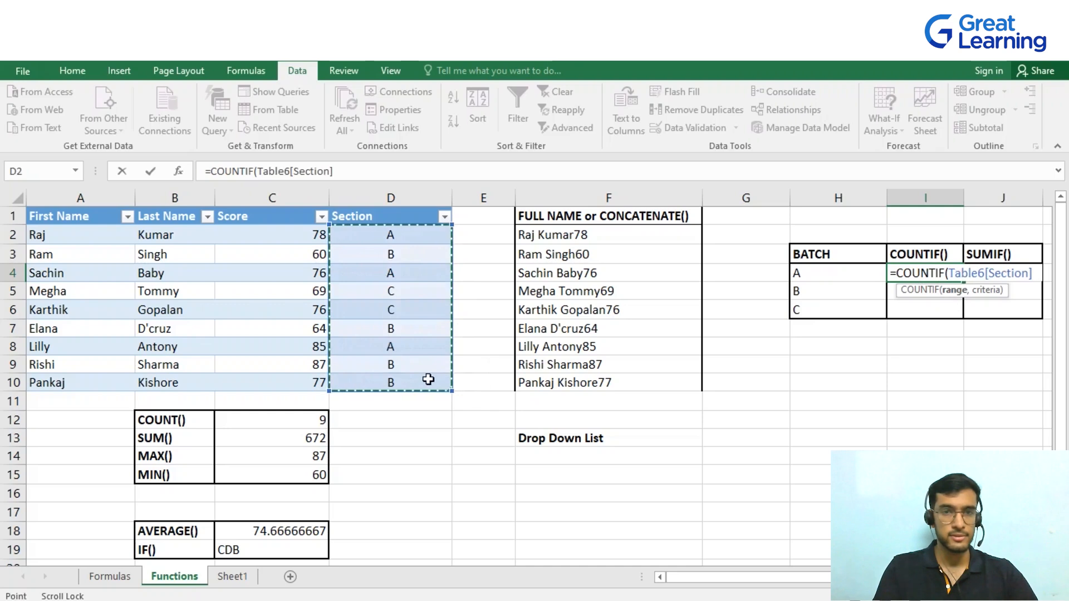
type(",")
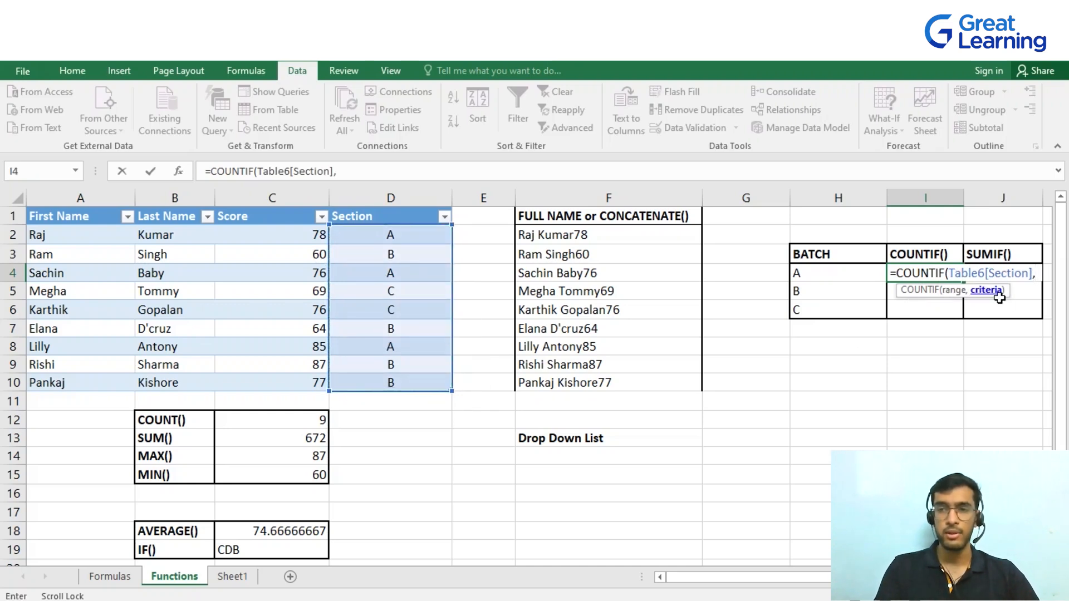
left_click(853, 278)
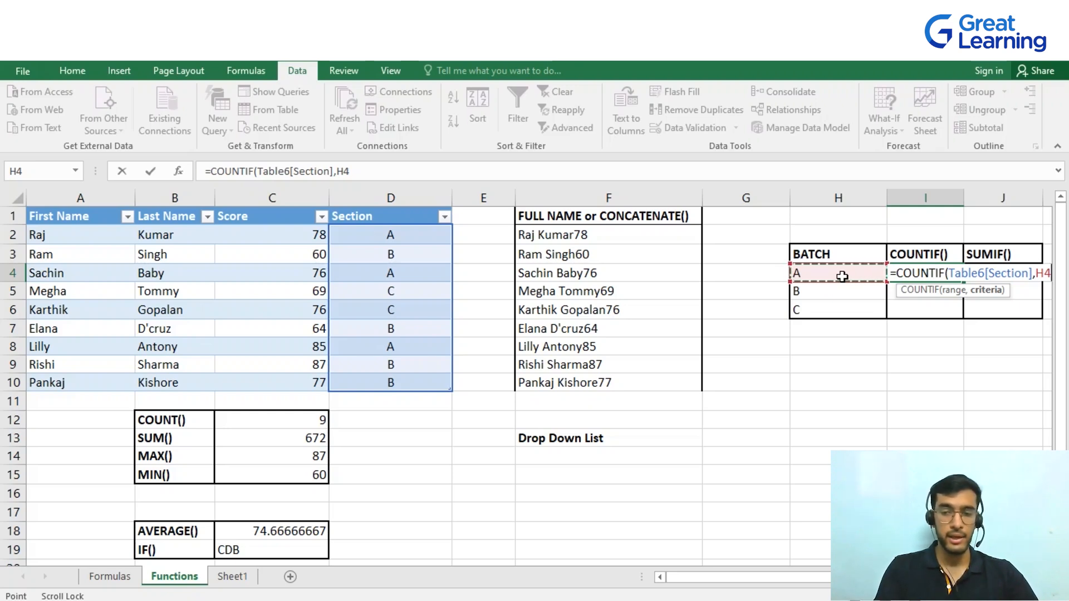
key("Return")
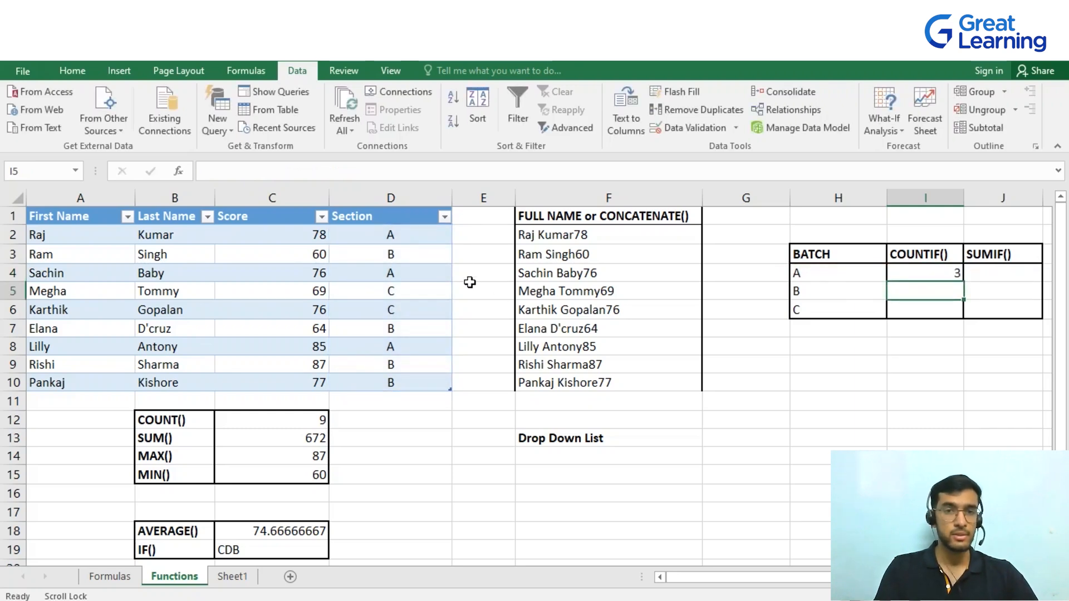
Check the section A entries, then fill I4's COUNTIF formula down to I6
left_click(414, 237)
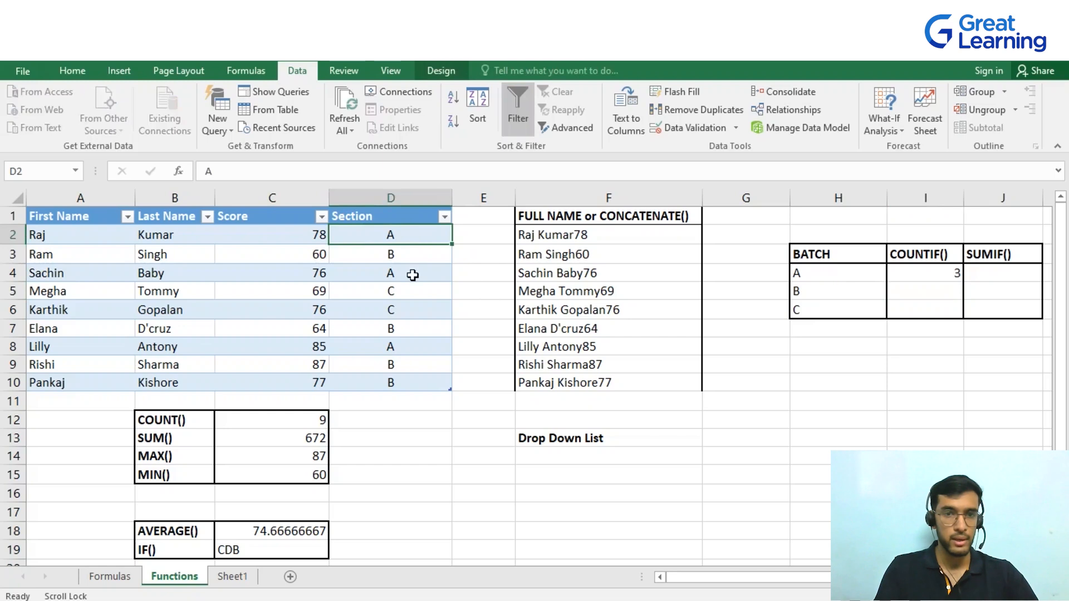
left_click(412, 275)
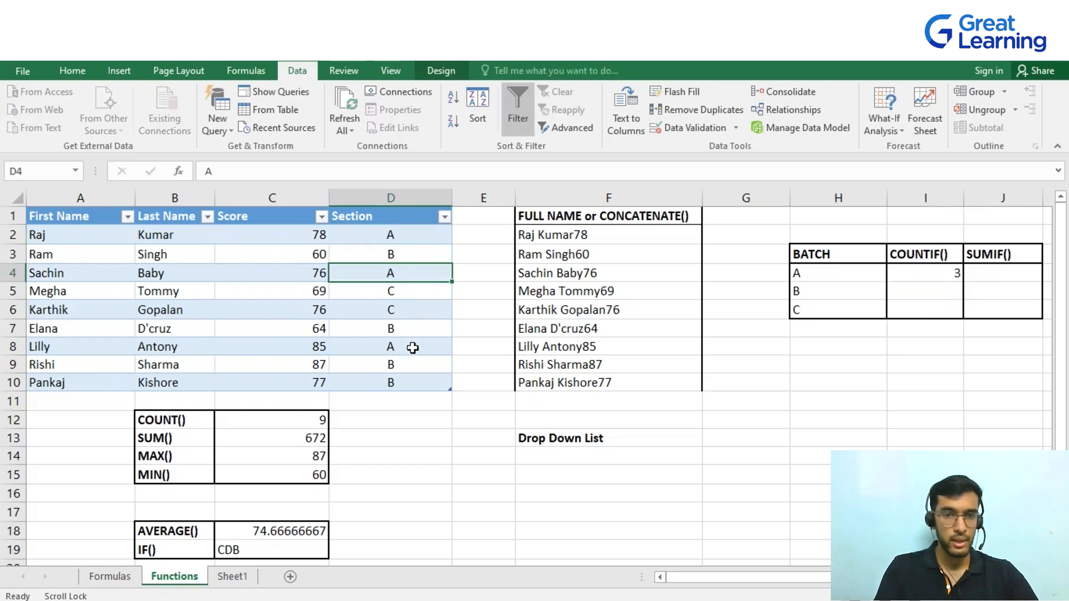
left_click(412, 348)
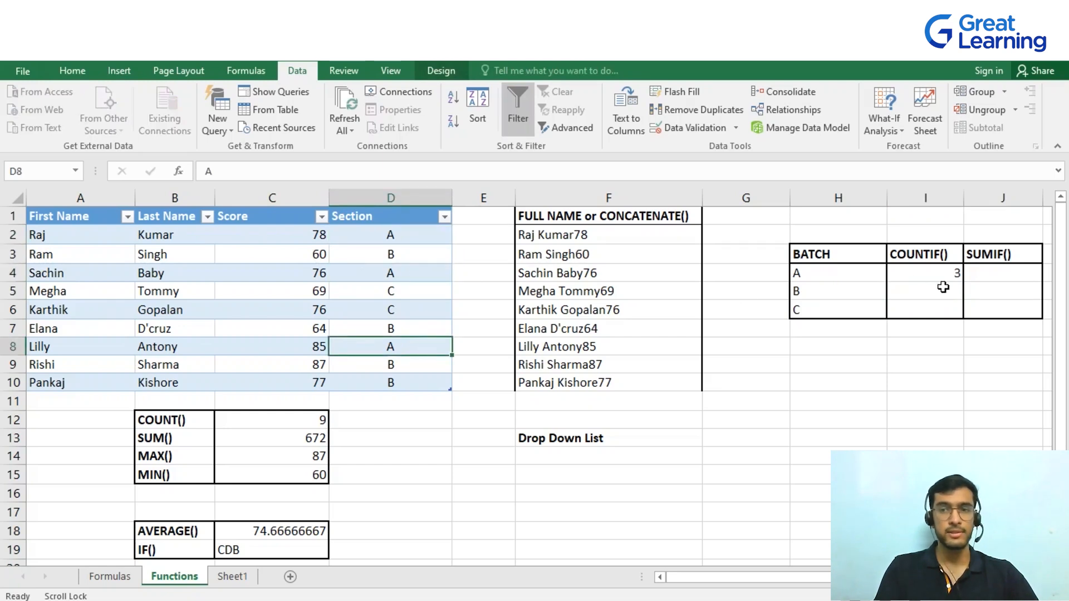
left_click(945, 276)
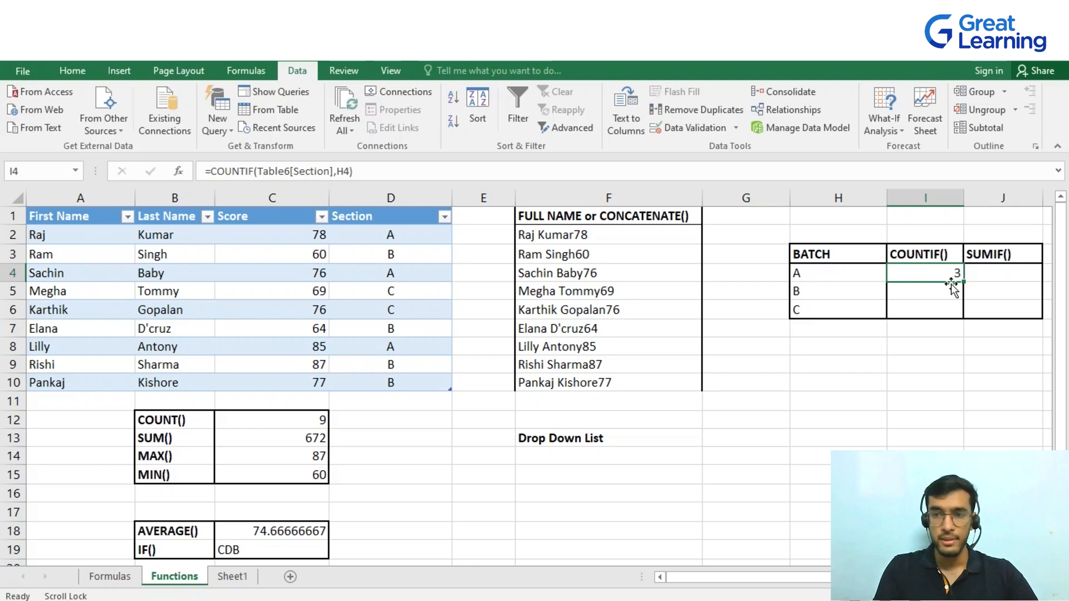
left_click_drag(968, 281, 965, 314)
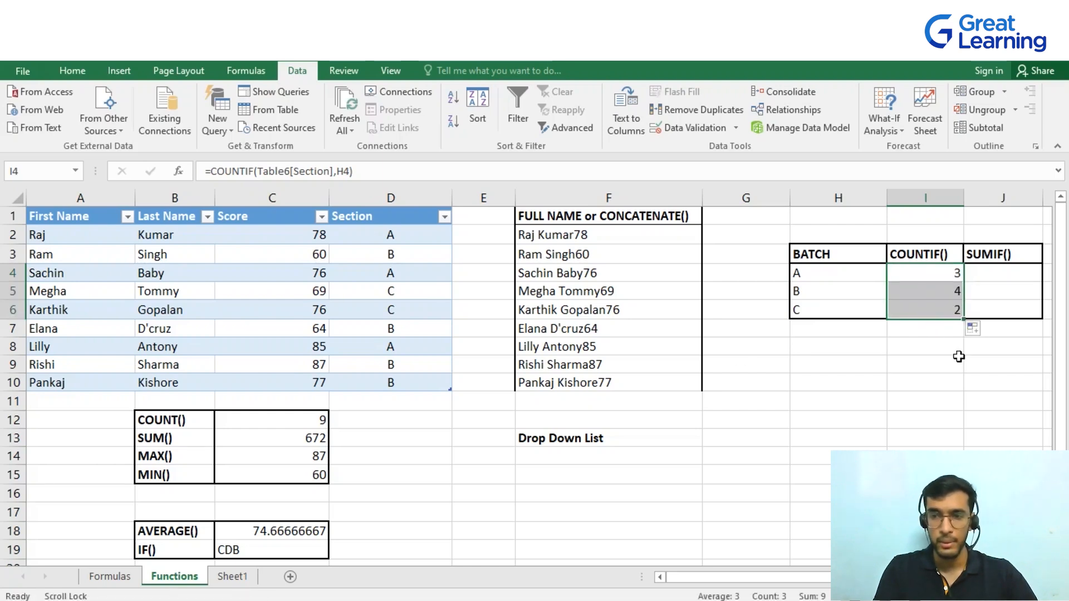
left_click(878, 363)
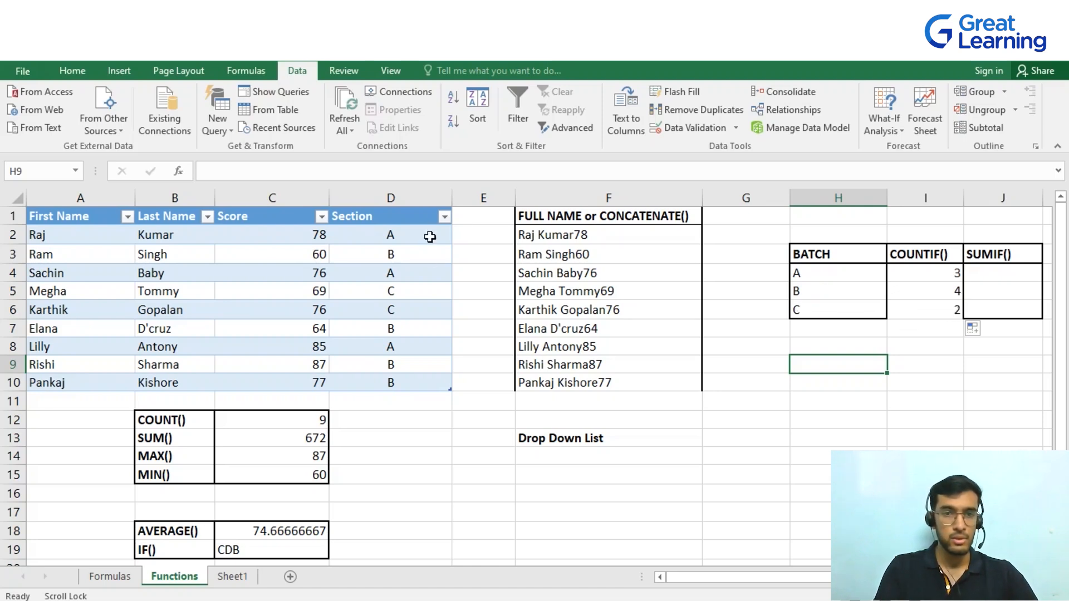
Review which students' Section entries are B and C in the table
left_click(425, 254)
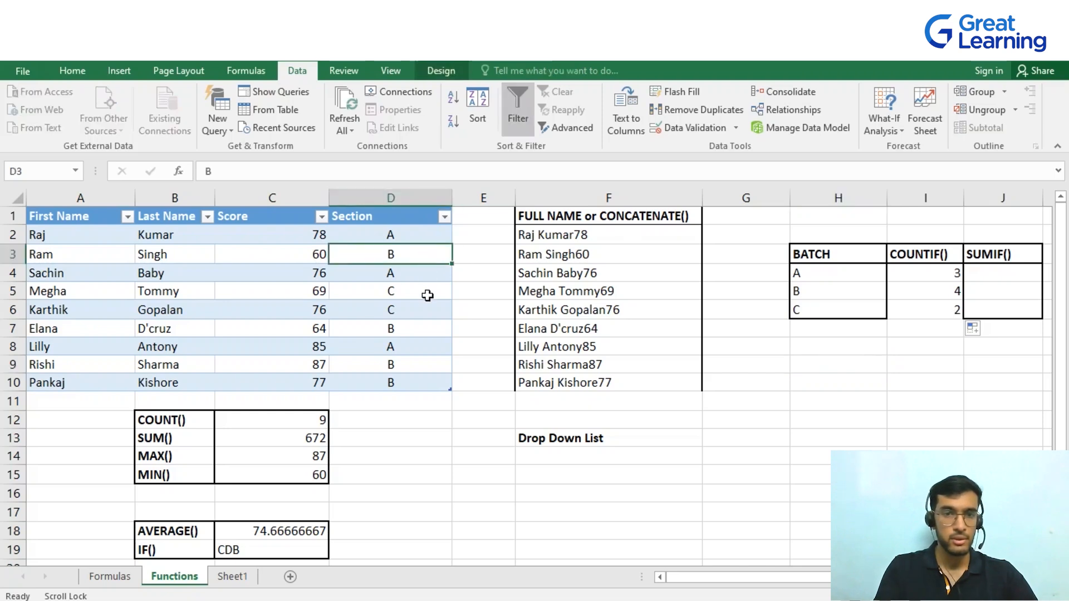
left_click(426, 328)
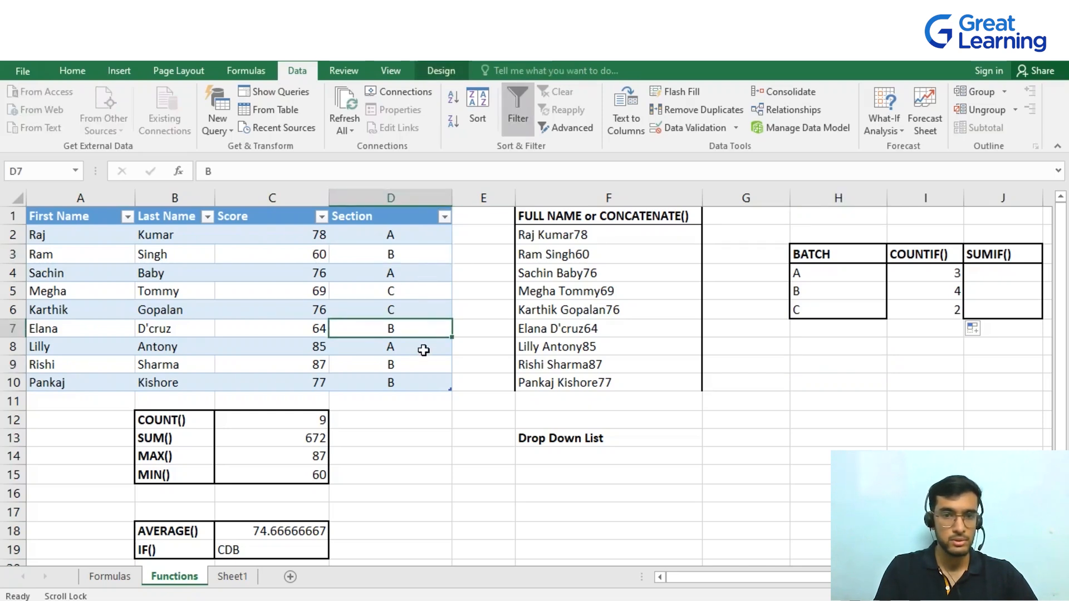
left_click(422, 383)
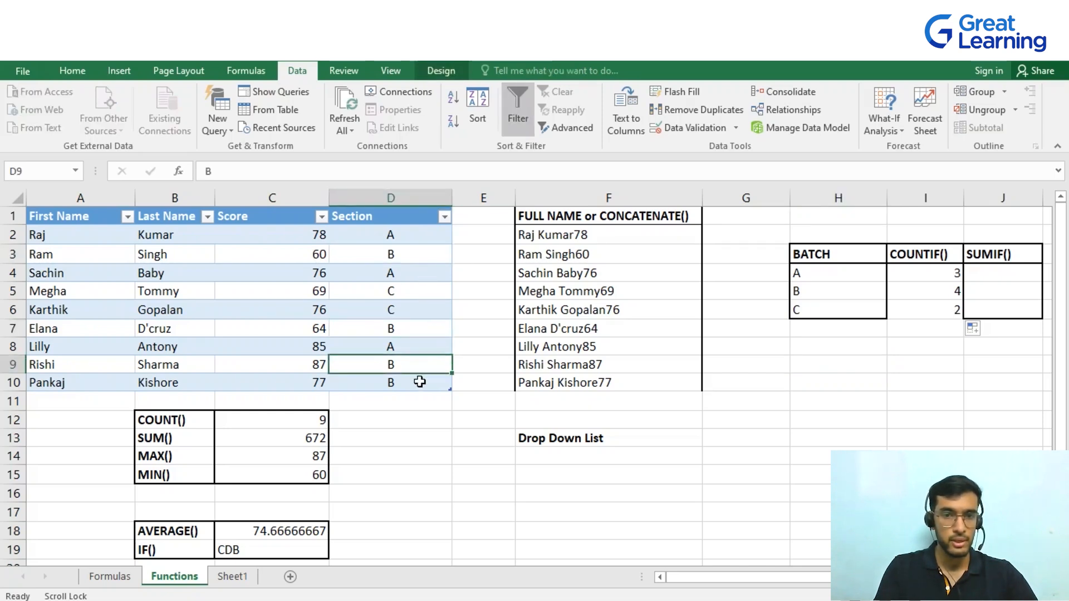
left_click(446, 294)
left_click(432, 312)
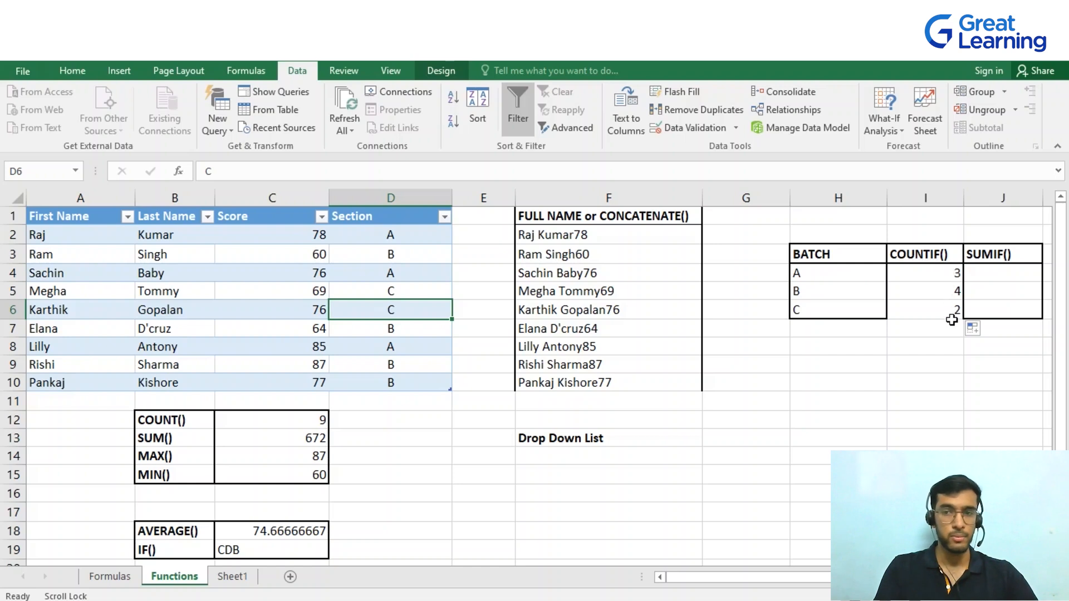
Enter a SUMIF formula in J4 summing Score where Section matches H4, and fill it down to J6
left_click(1008, 273)
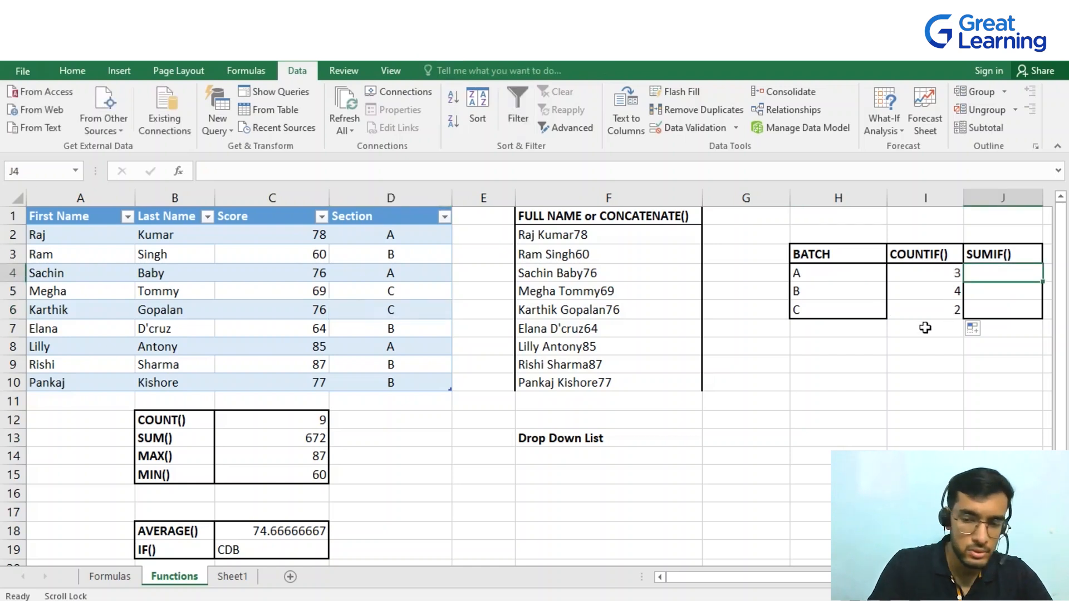
type("=sumif")
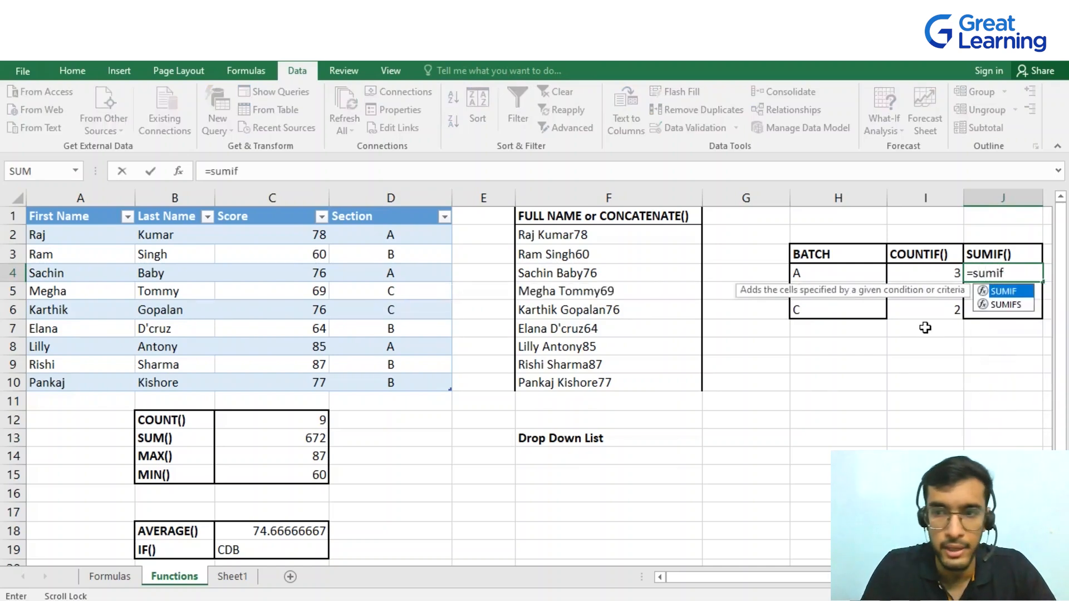
key("Tab")
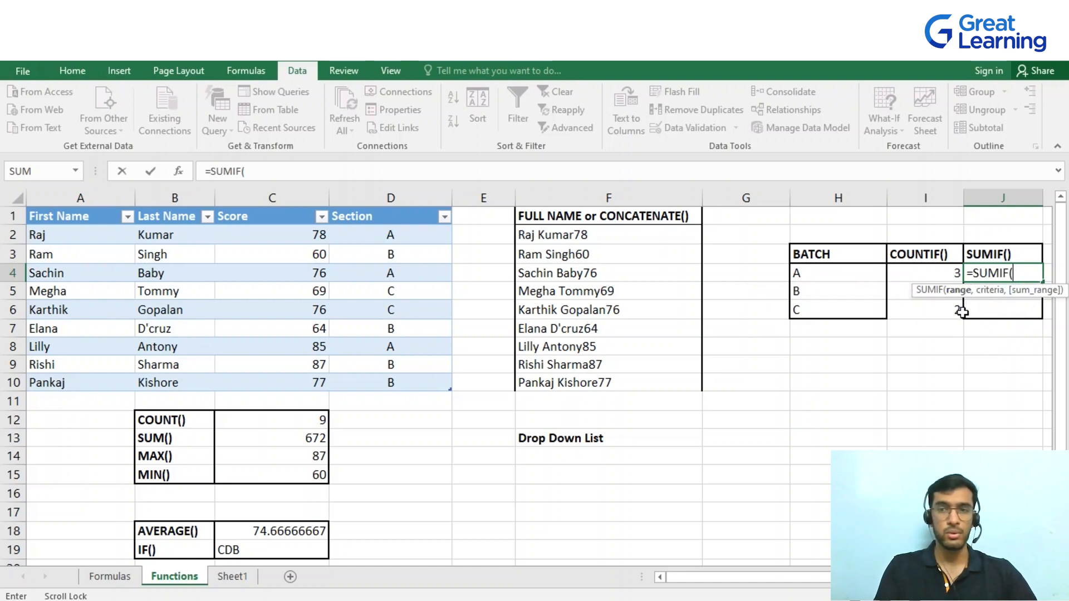
left_click_drag(393, 233, 406, 379)
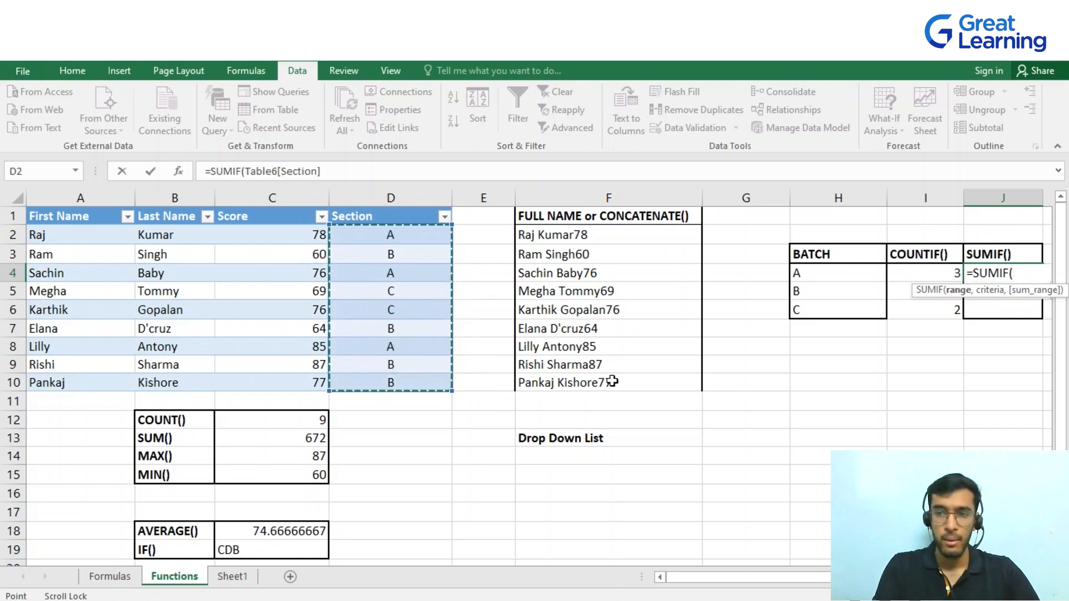
type(",")
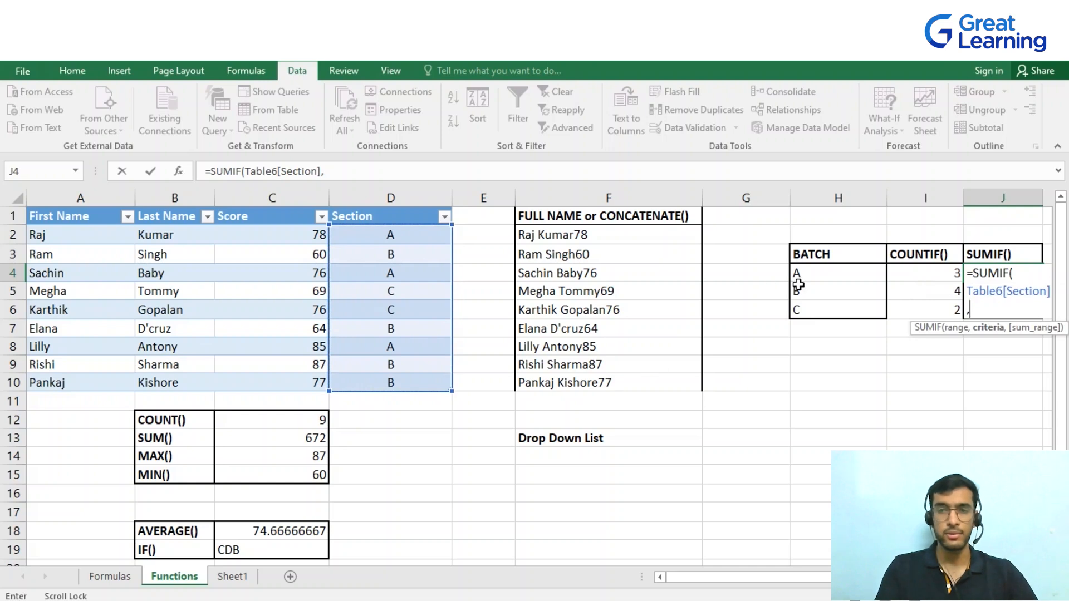
mouse_move(813, 270)
left_mouse_down()
mouse_move(823, 311)
mouse_move(823, 277)
left_mouse_up()
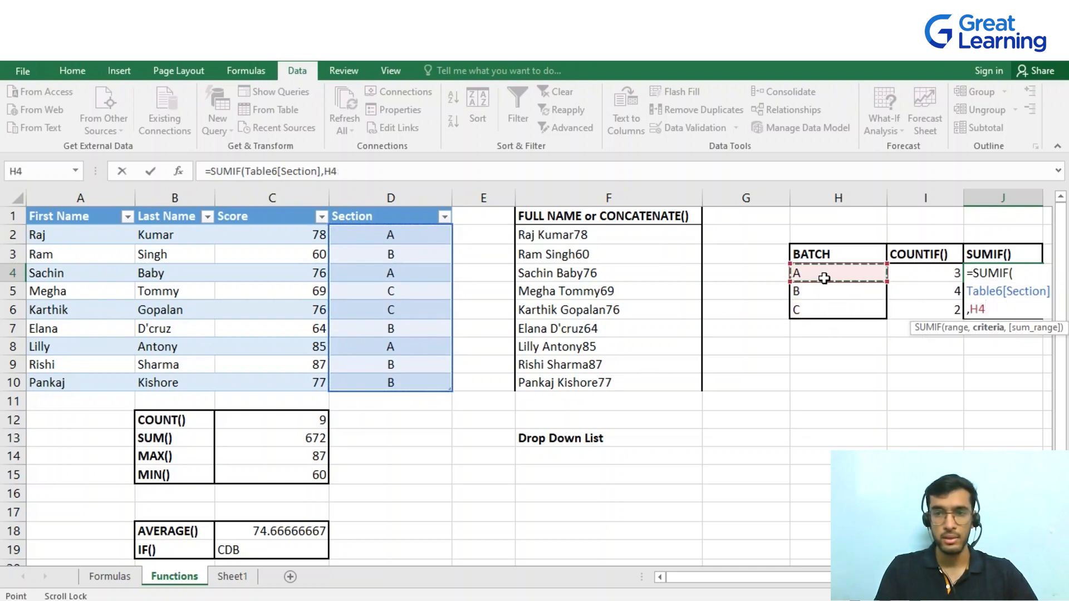
type(",")
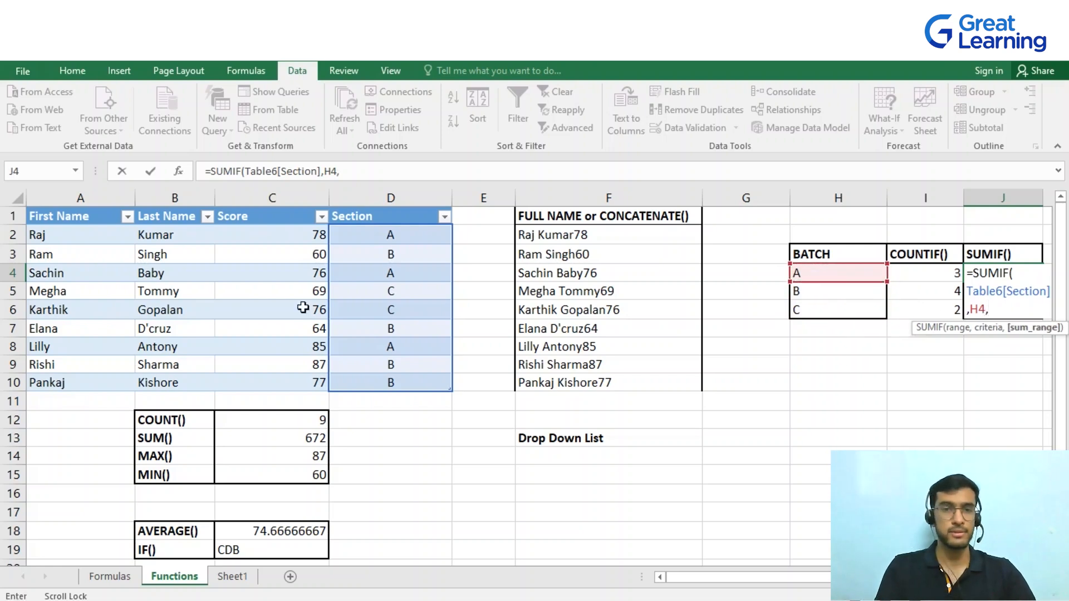
left_click_drag(310, 240, 322, 381)
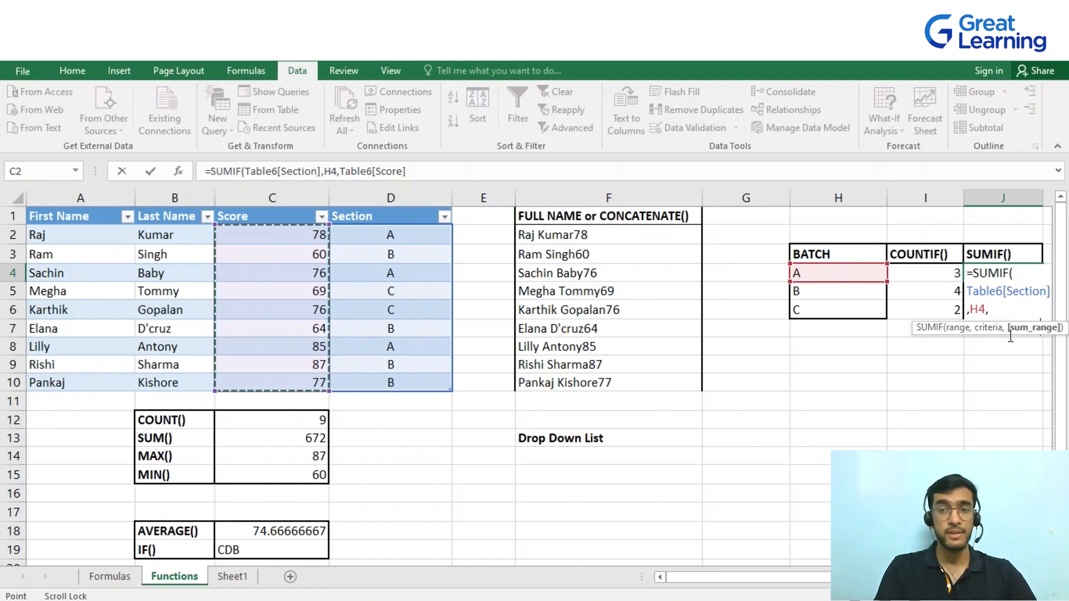
key("Return")
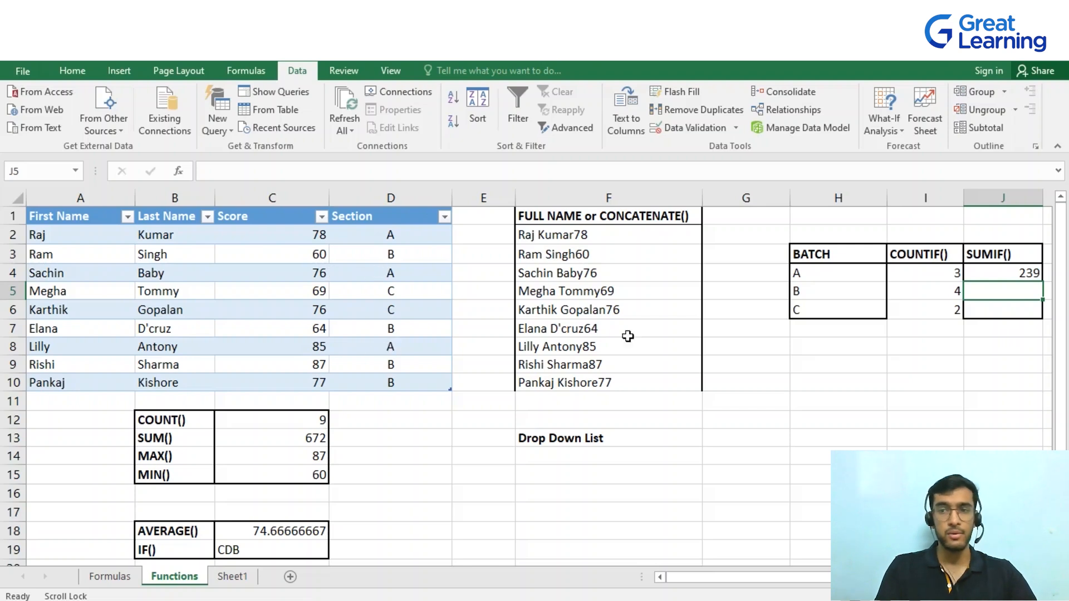
left_click(1029, 274)
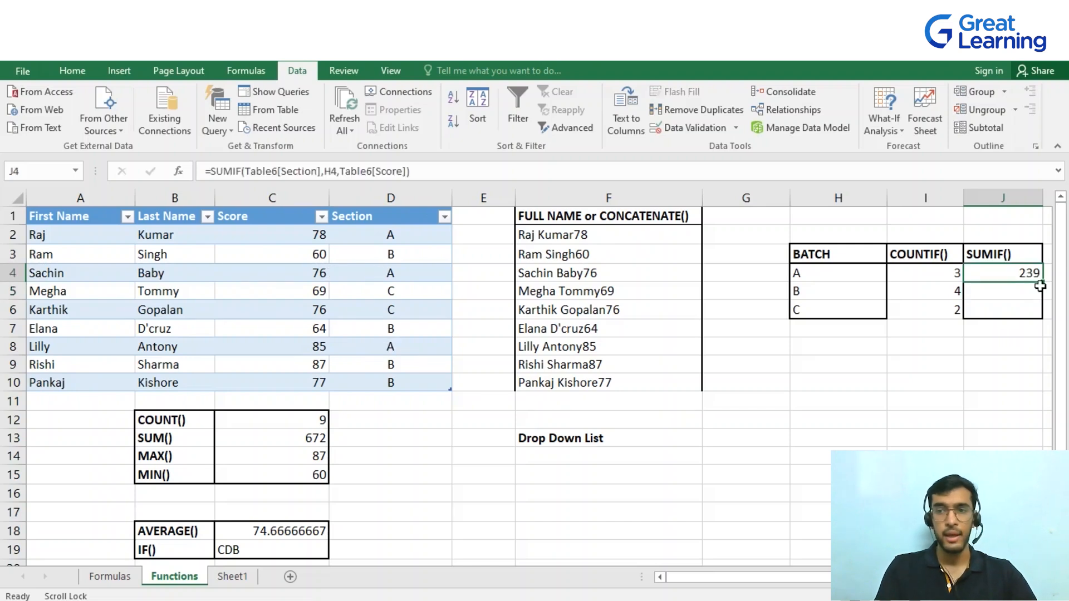
left_click_drag(1043, 282, 1041, 315)
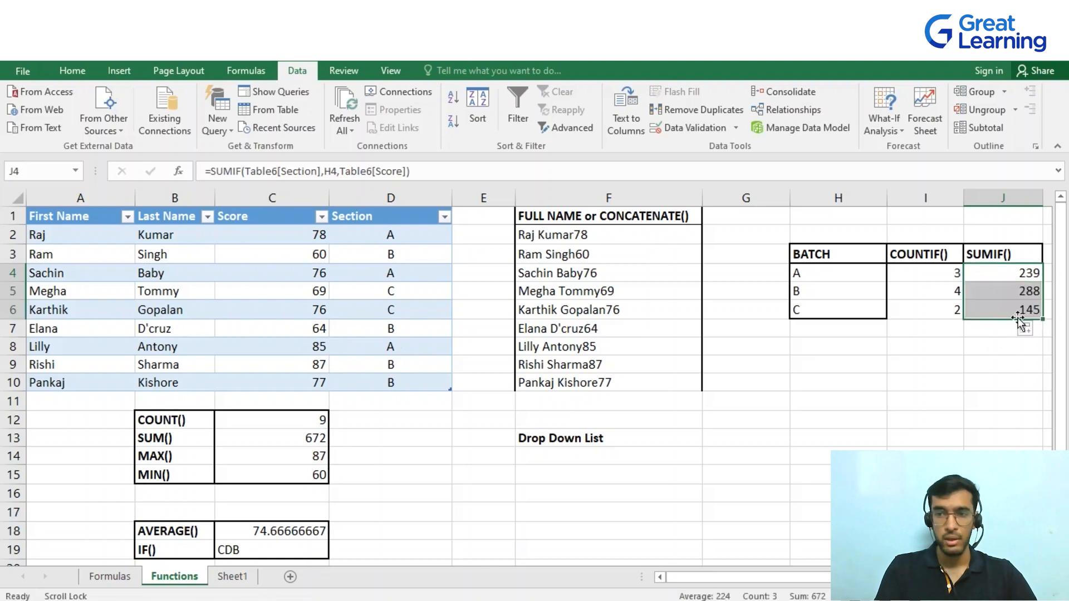
Add a drop-down list validation to F14 using the first names in A2:A10 as its source
left_click(990, 360)
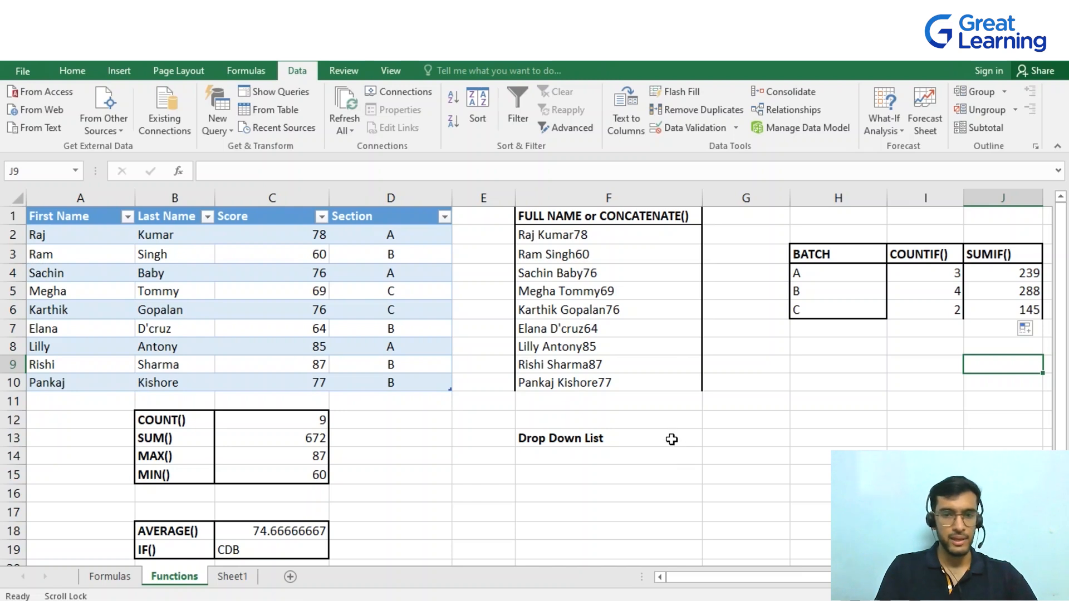
left_click(621, 459)
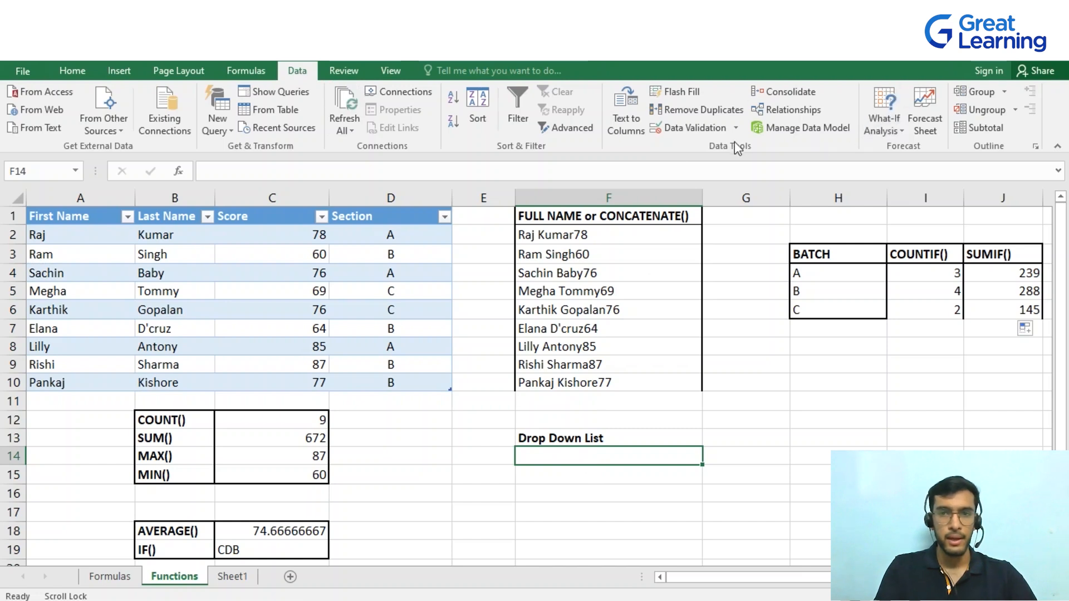
left_click(706, 130)
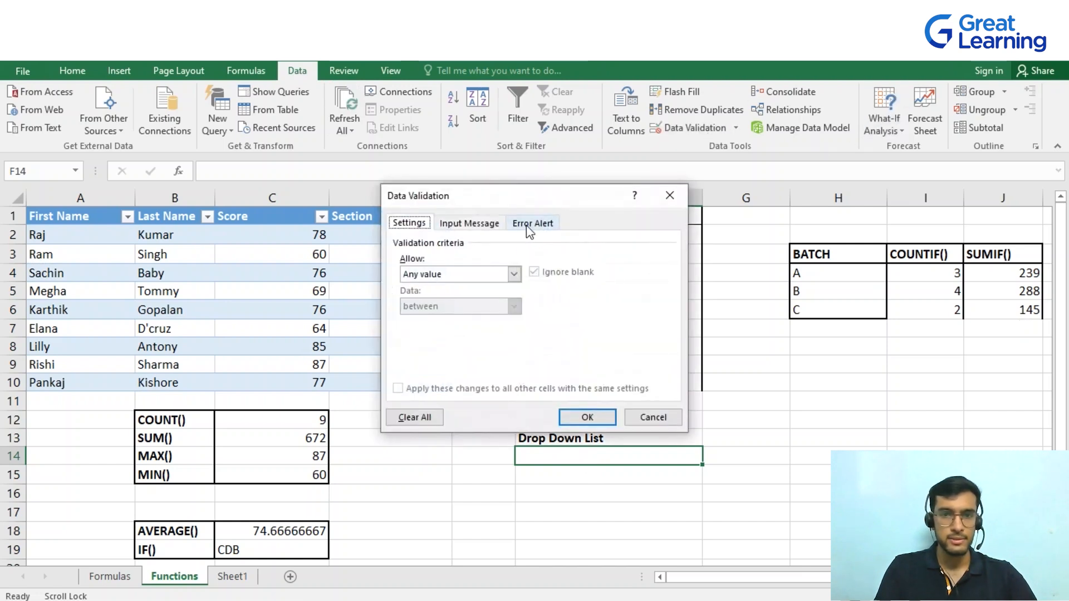
left_click(514, 274)
left_click(423, 319)
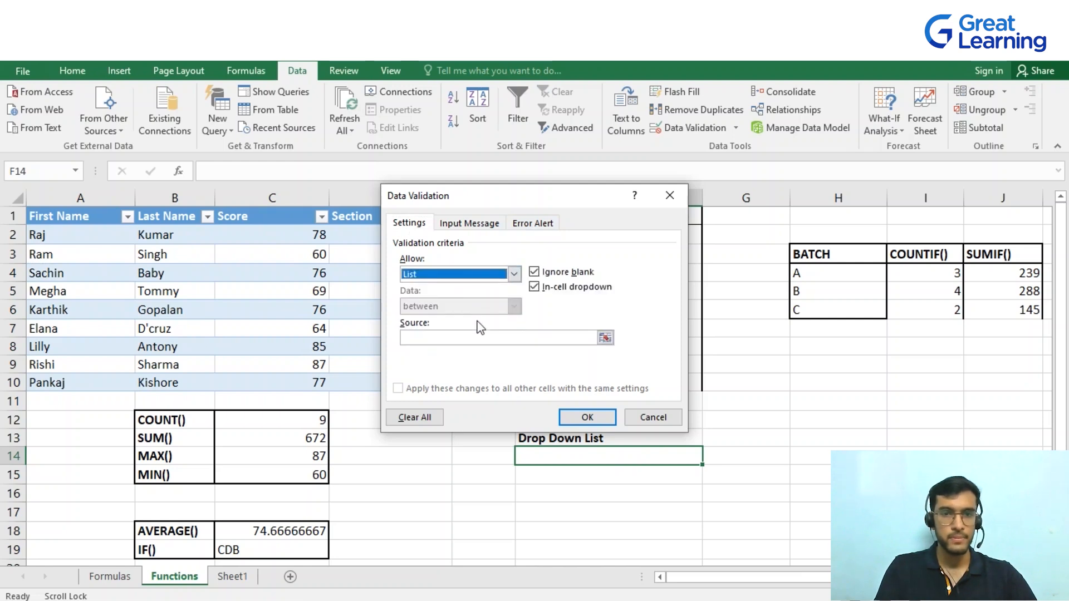
left_click(606, 338)
left_click_drag(92, 241, 81, 384)
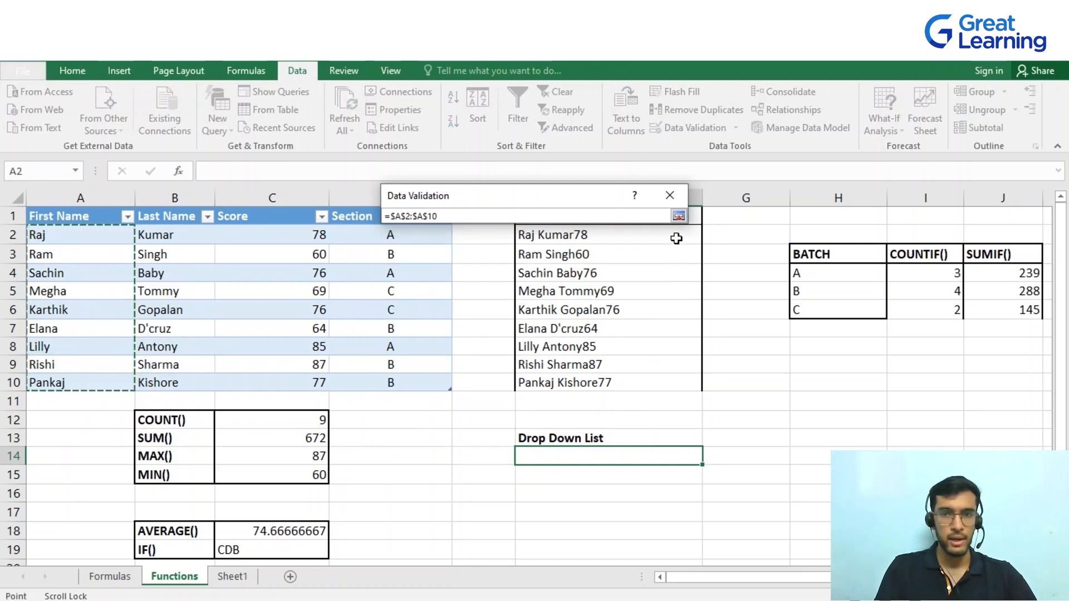
left_click(679, 216)
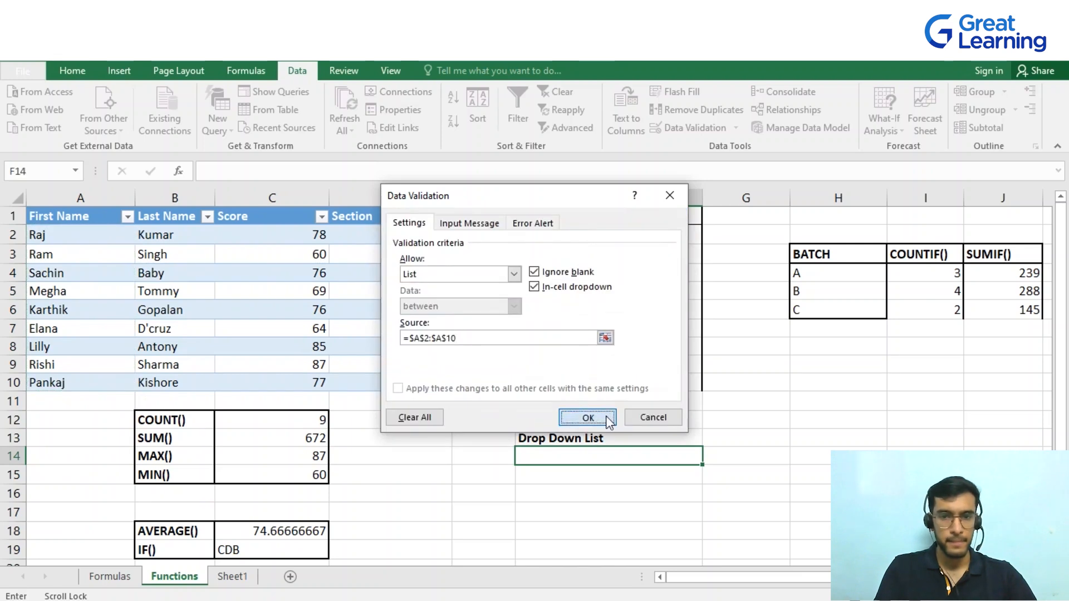
left_click(588, 417)
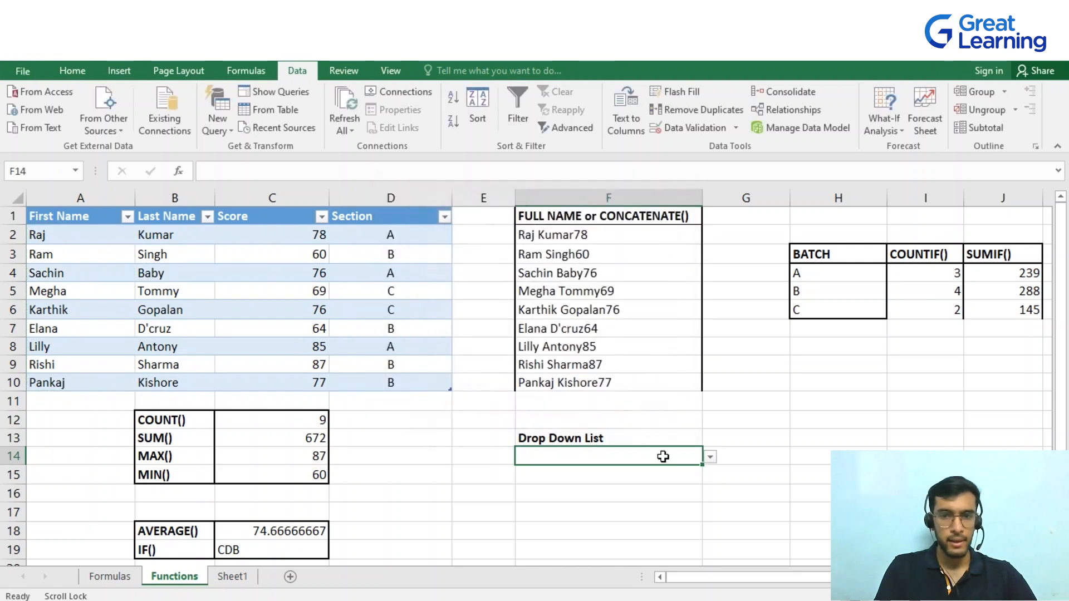
Try several names from the F14 drop-down list, ending with Ram
left_click(711, 460)
left_click(569, 483)
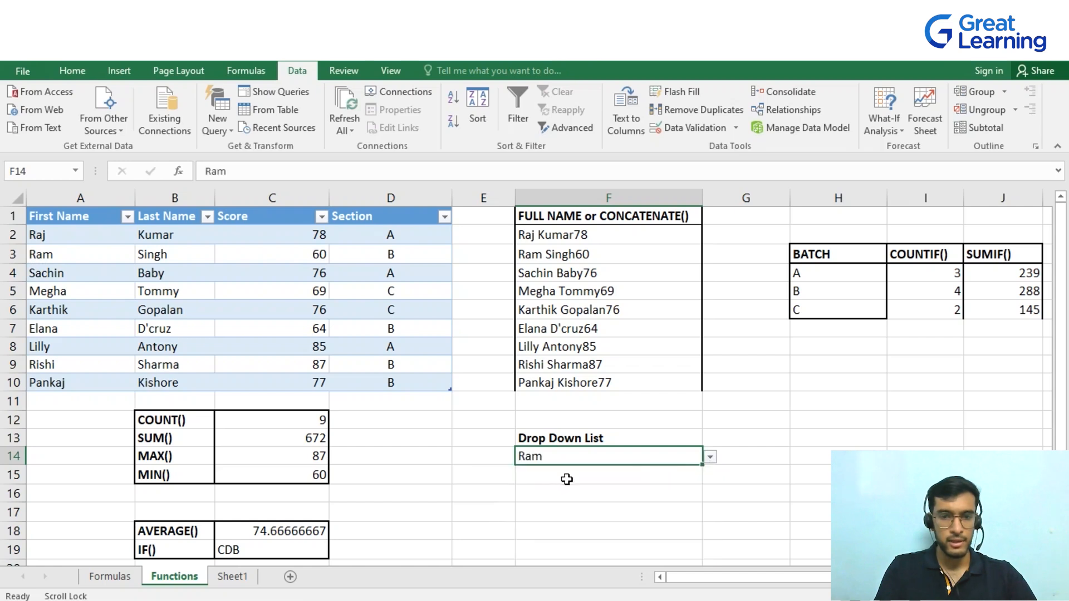
left_click(712, 460)
left_click(573, 512)
left_click(712, 461)
left_click(562, 532)
left_click(711, 460)
left_click(592, 474)
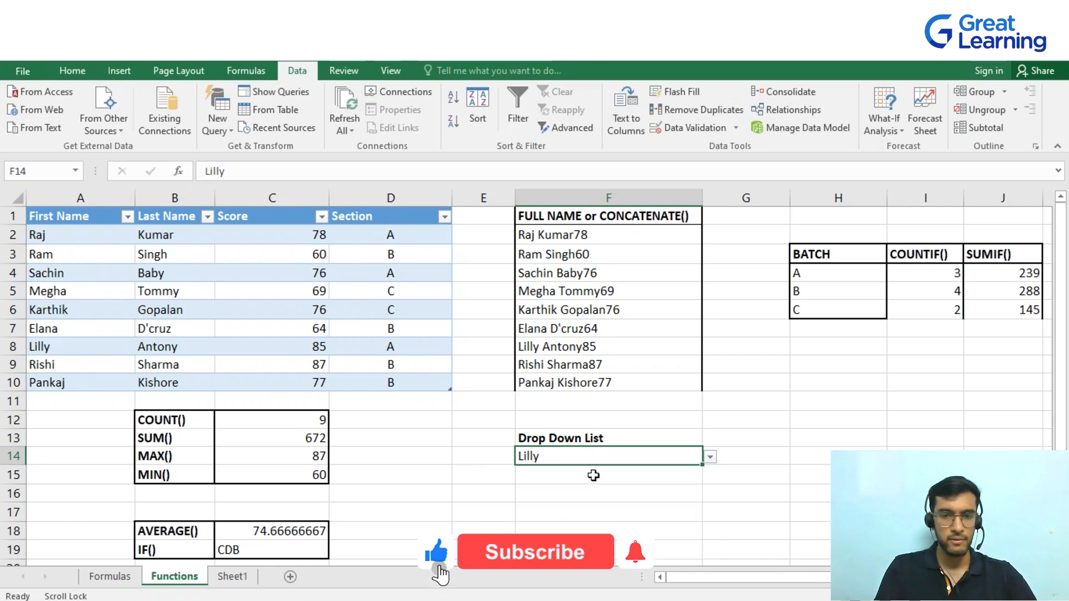
Enter a SUMIF formula in G14 returning the Score for the First Name chosen in F14
left_click(763, 459)
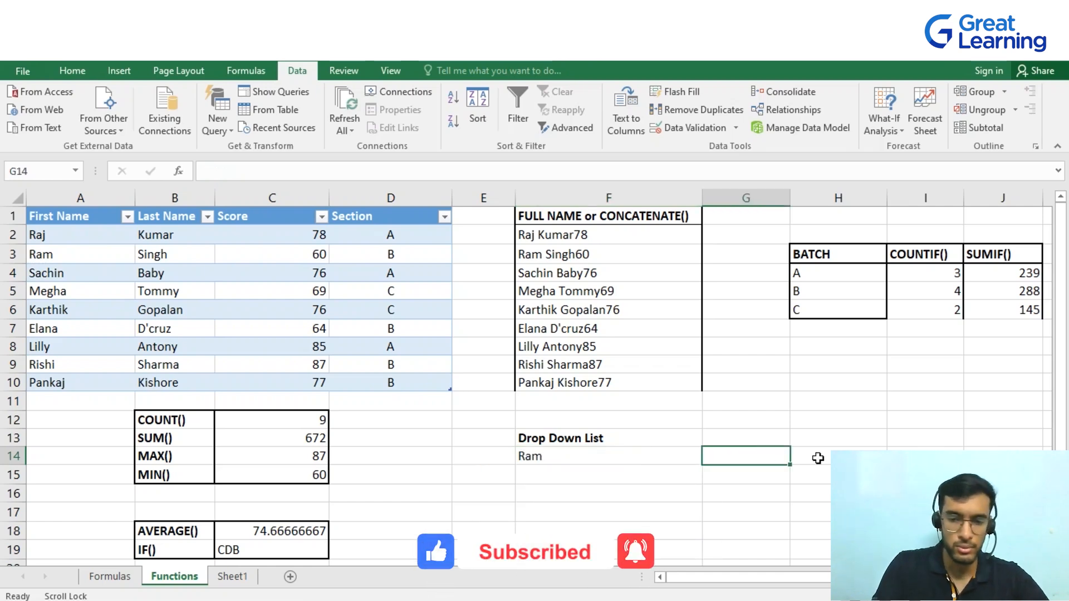
type("=s")
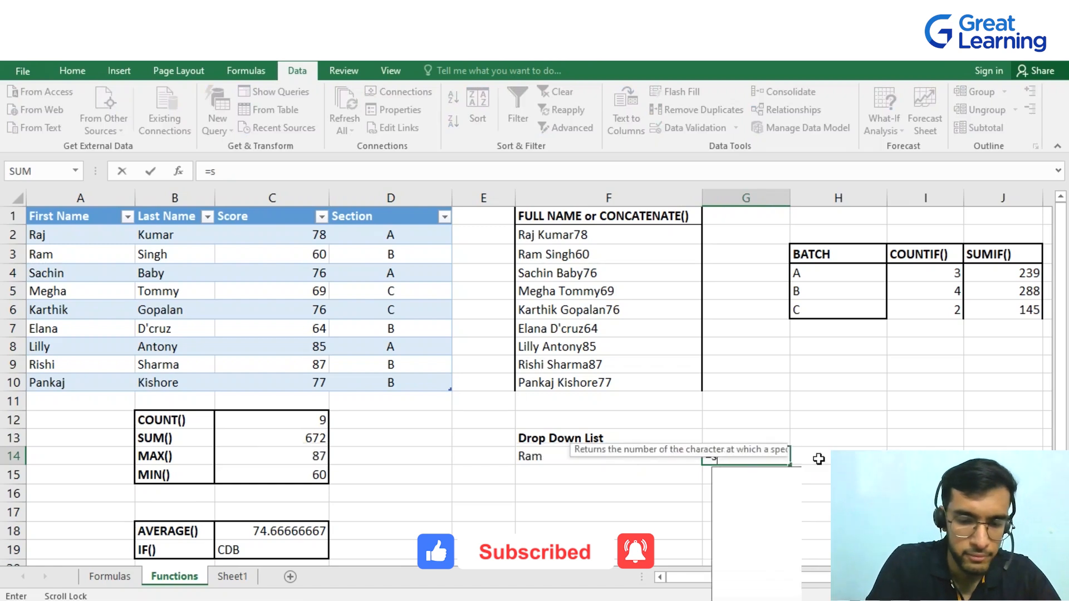
type("umif")
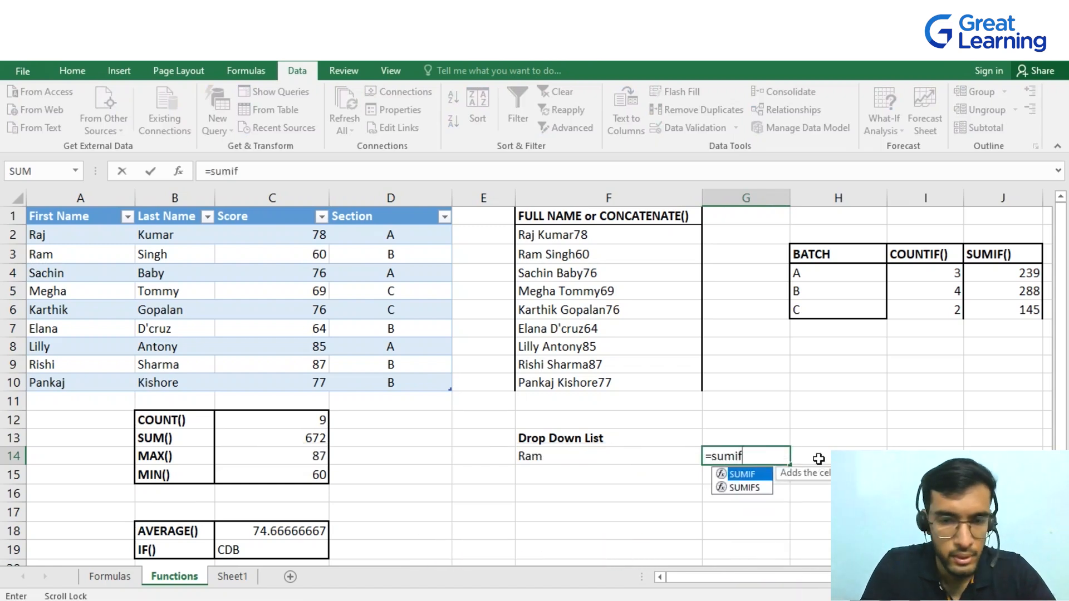
key("Tab")
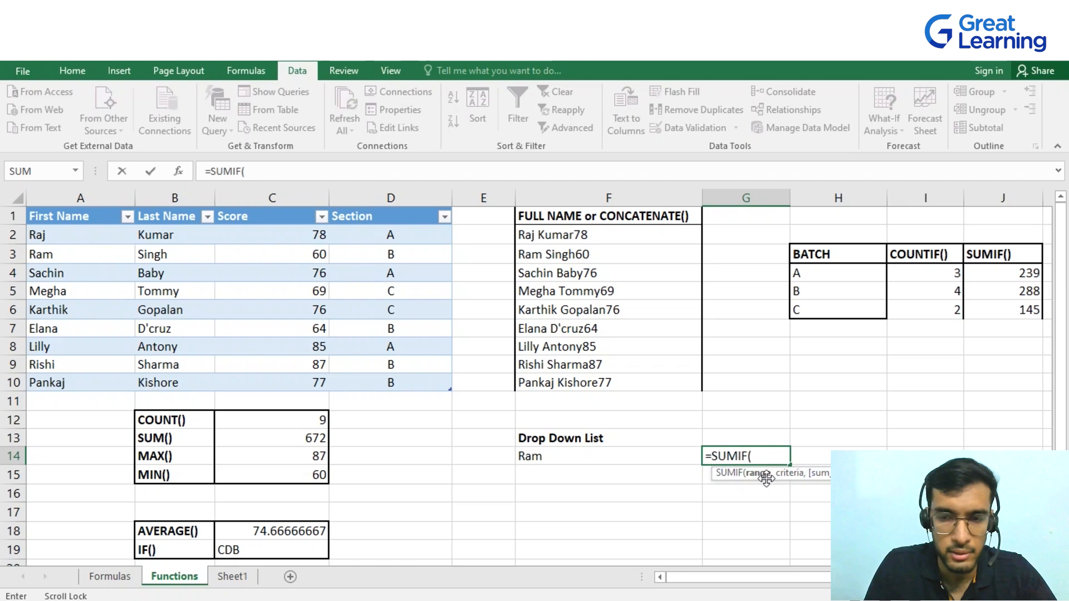
left_click_drag(94, 241, 89, 383)
type(",")
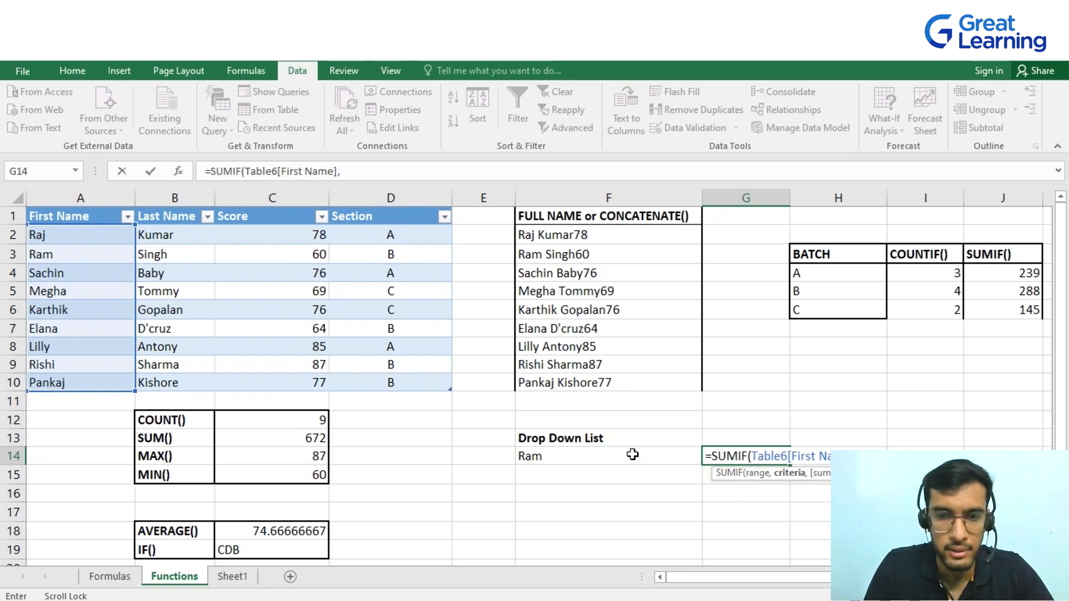
left_click(616, 459)
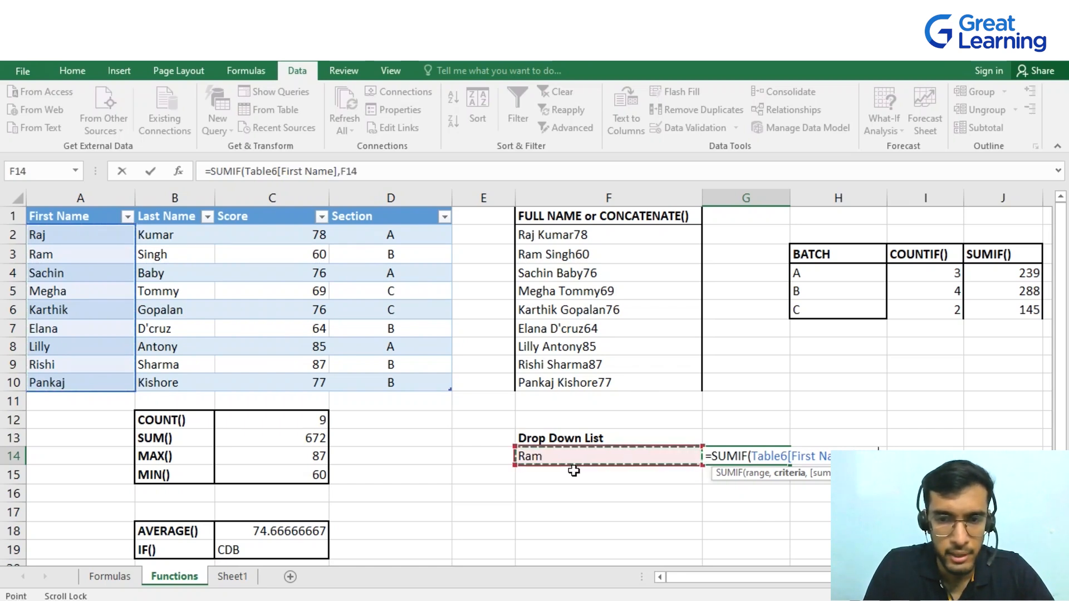
type(",")
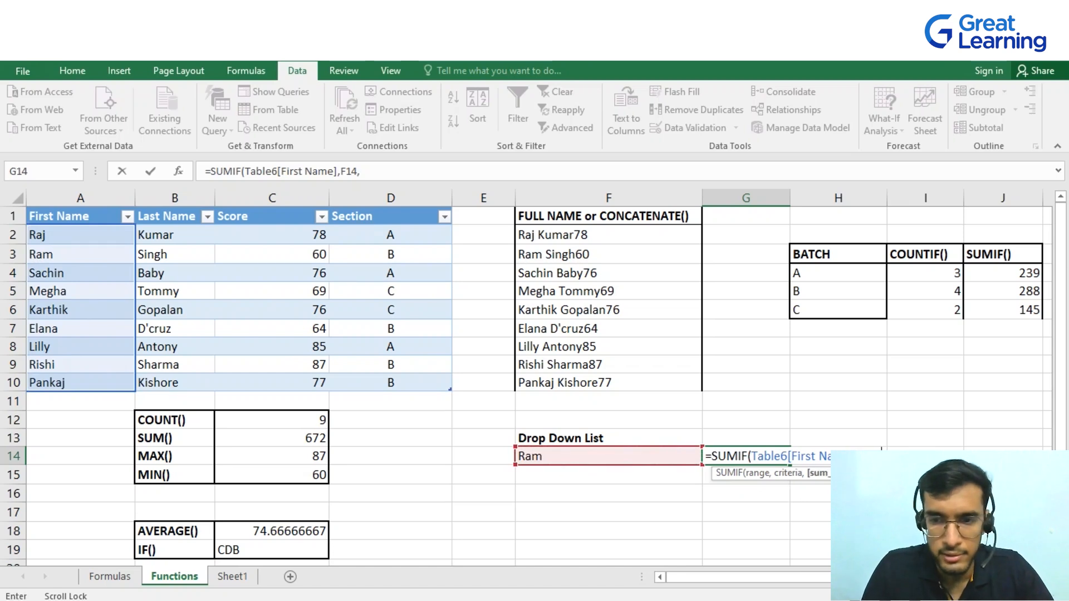
left_click_drag(272, 232, 284, 379)
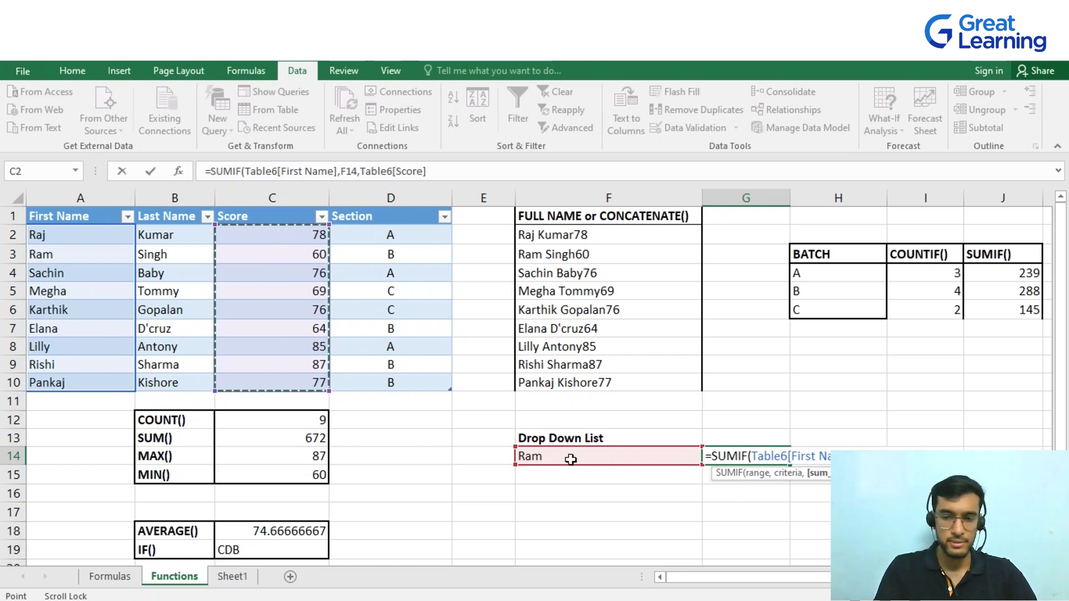
key("Return")
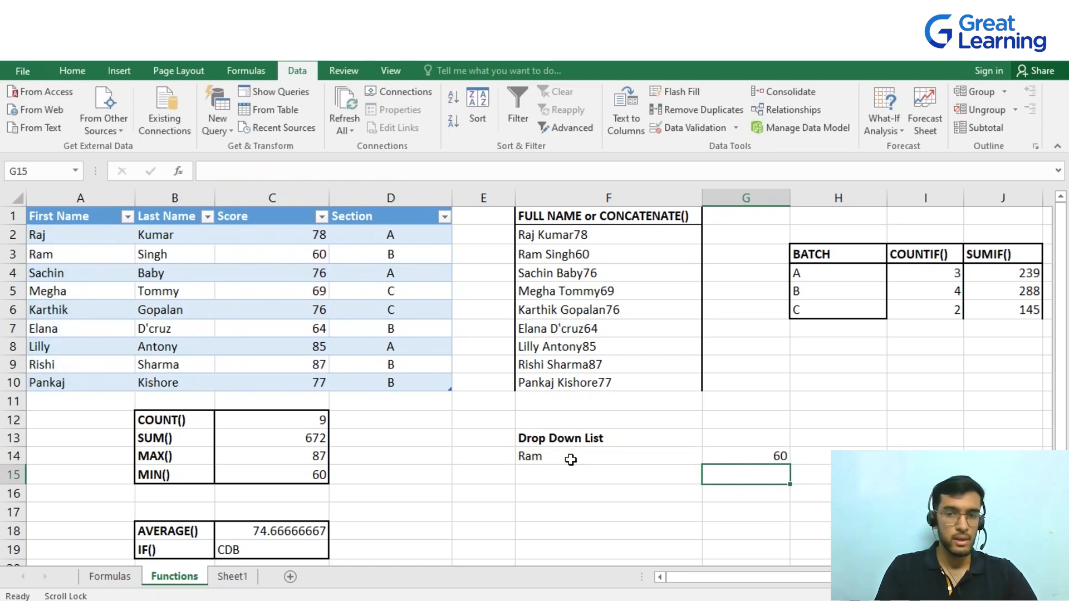
Pick Sachin, then Elana, from the F14 drop-down list to test the G14 formula
left_click(692, 456)
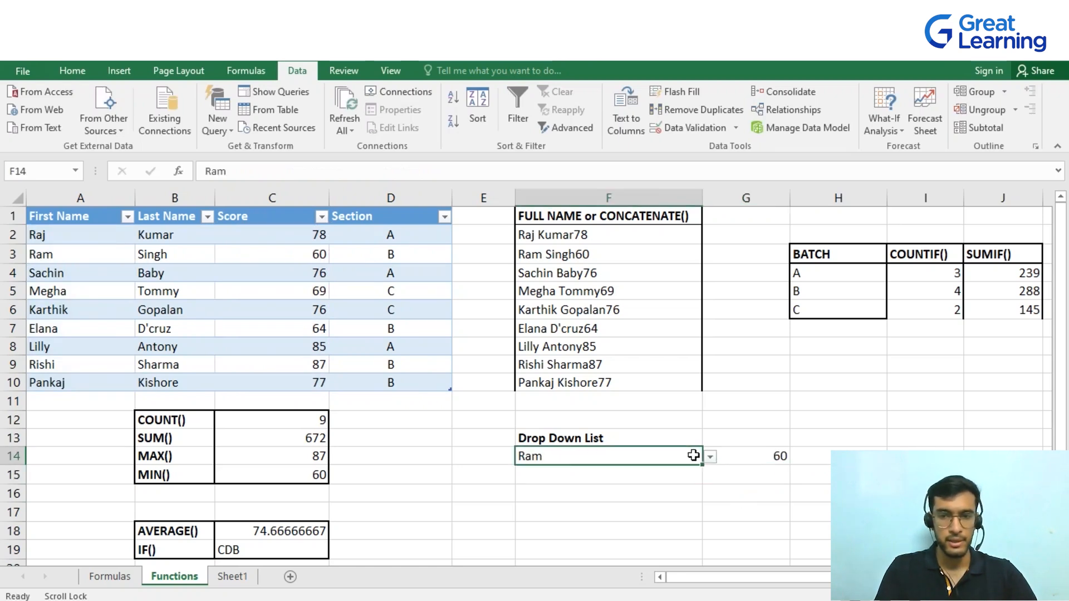
left_click(711, 458)
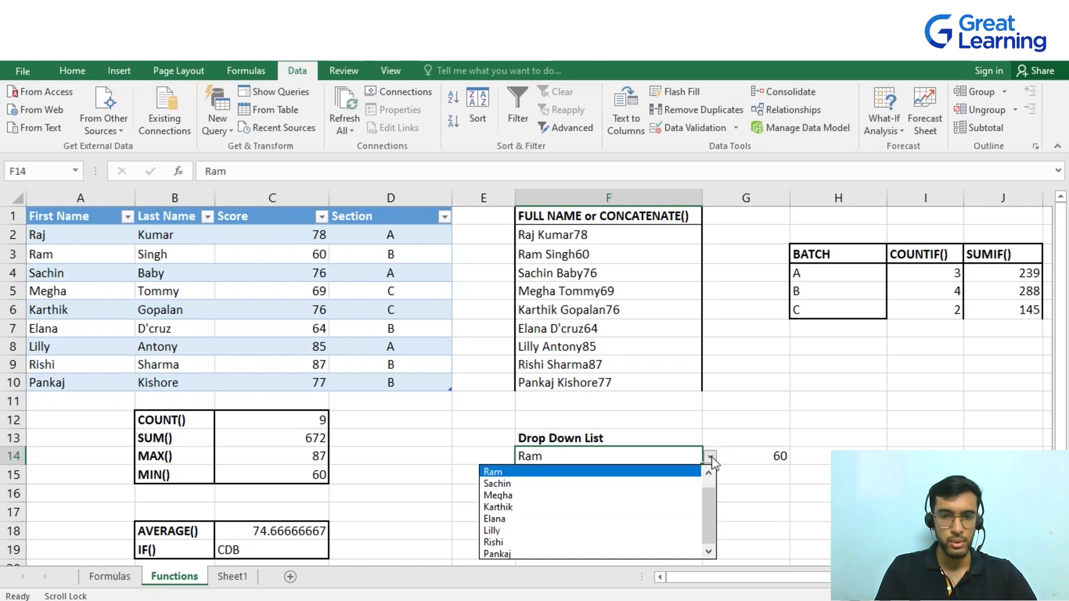
left_click(548, 484)
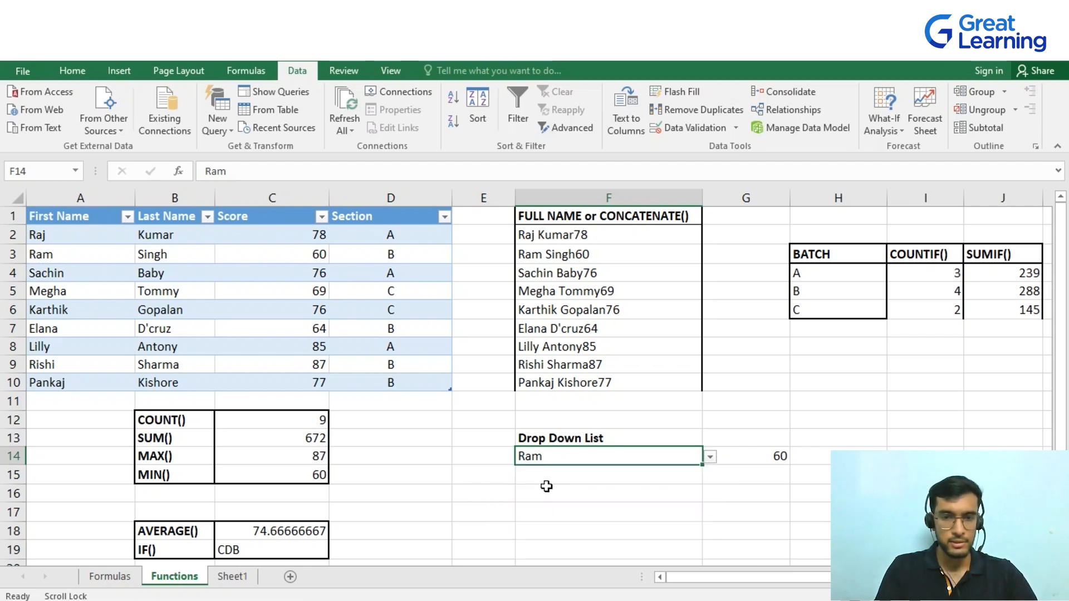
left_click(784, 460)
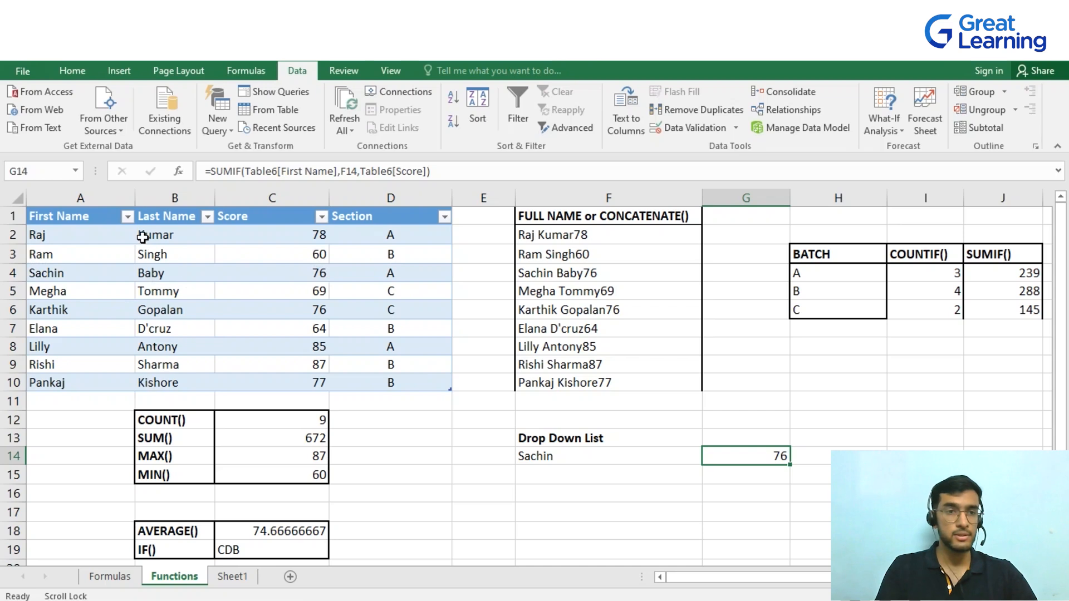
left_click(697, 456)
left_click(709, 458)
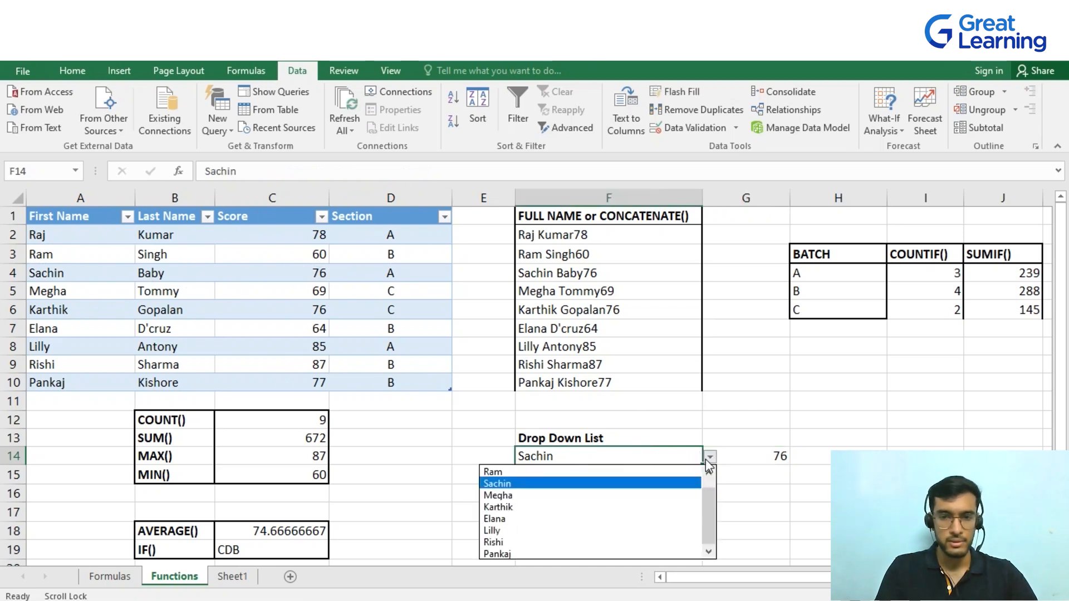
left_click(568, 519)
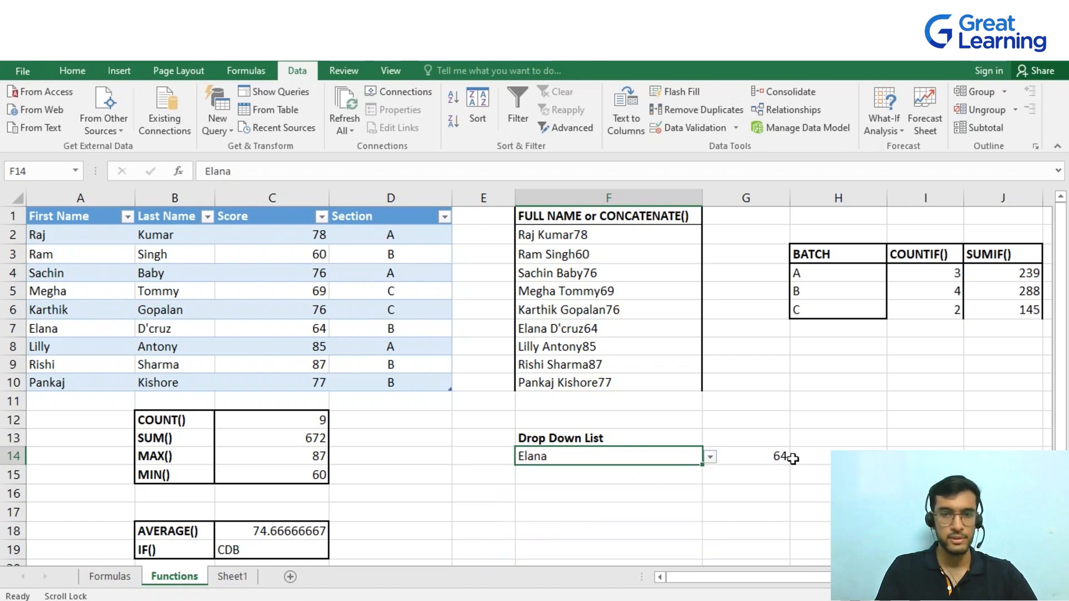